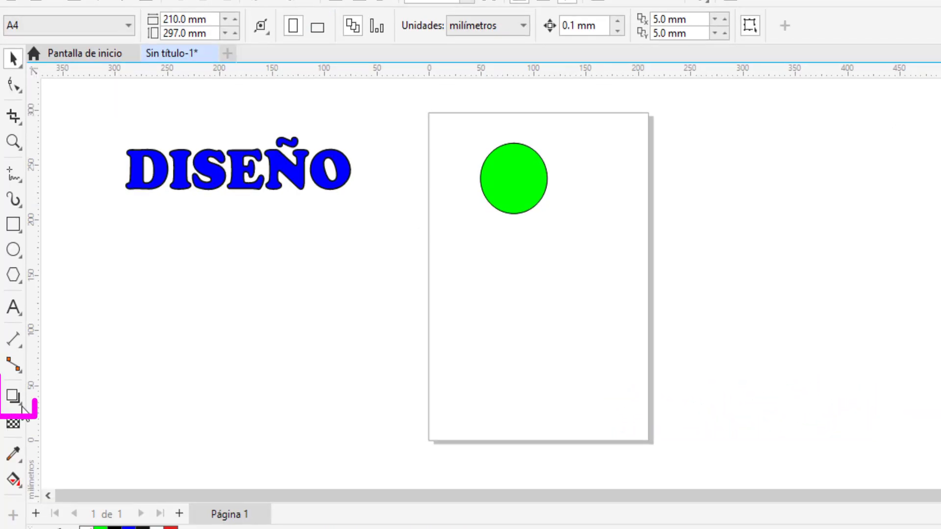
- Apply a drop shadow to the DISEÑO text, offset about 20 mm right and 28 mm down, with opacity 52
click(17, 386)
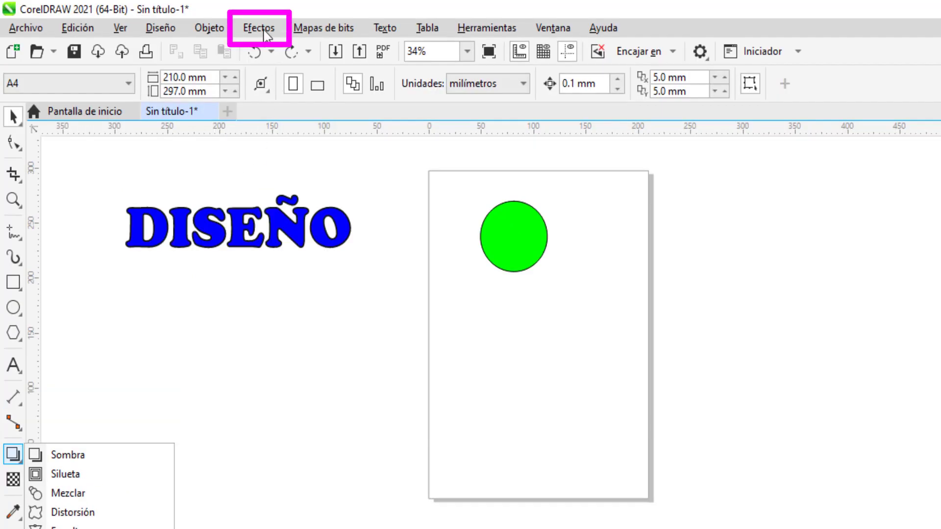
click(260, 28)
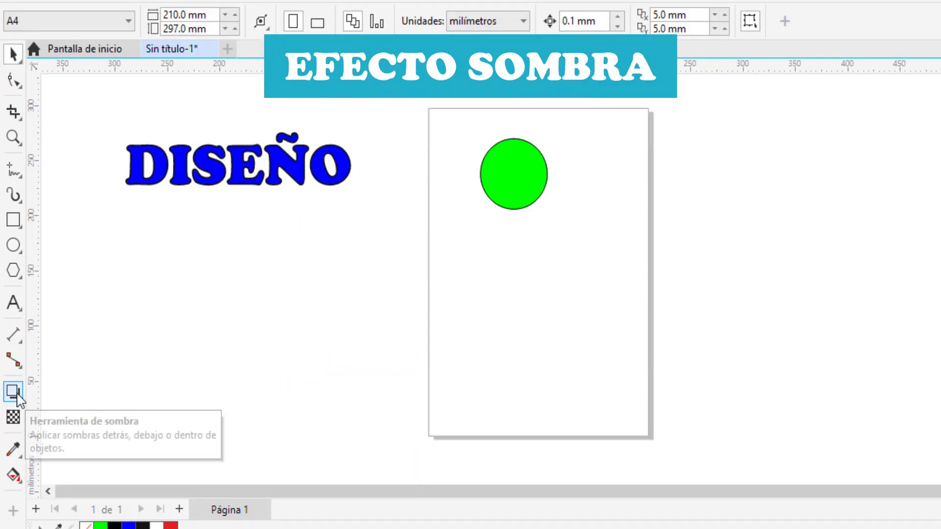
click(14, 392)
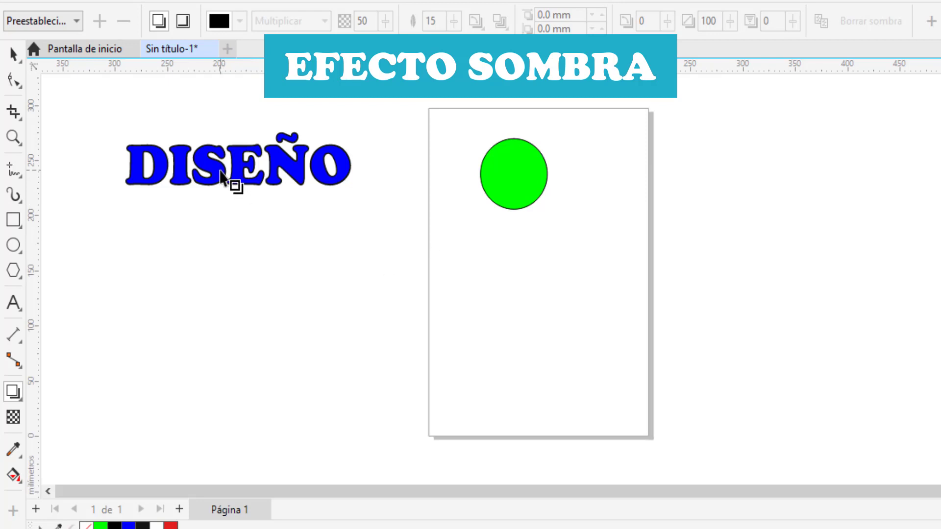
drag(220, 172, 277, 220)
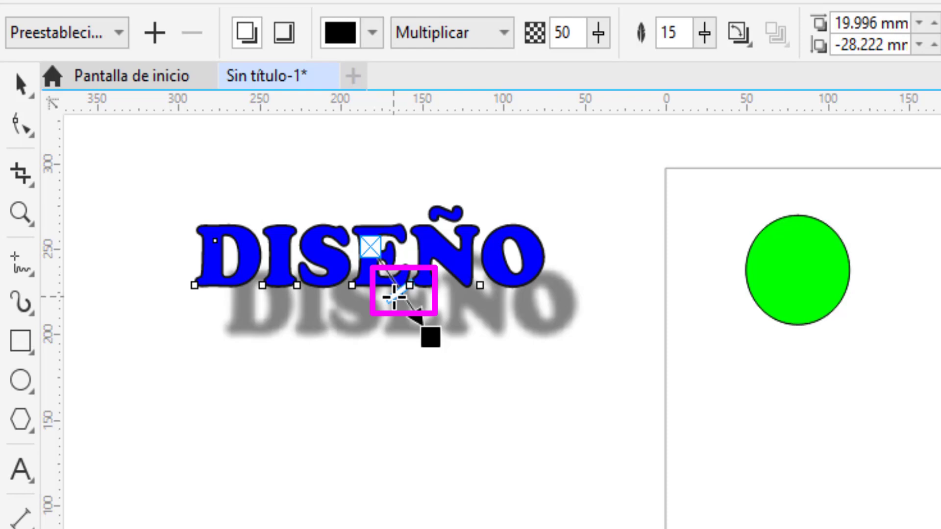
mouse_move(394, 297)
mouse_down()
mouse_move(384, 284)
mouse_move(391, 302)
mouse_up()
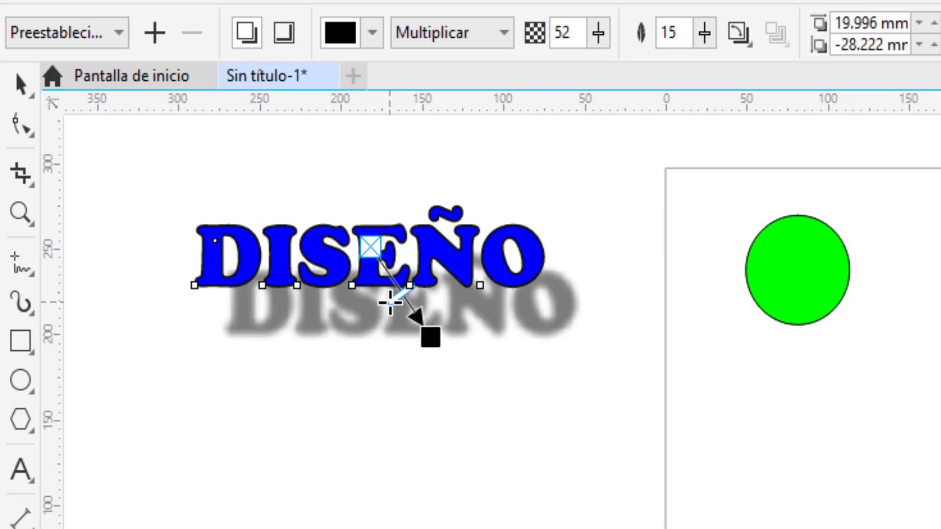
- Try the inner shadow type on the DISEÑO text and switch it back to the drop shadow
click(405, 185)
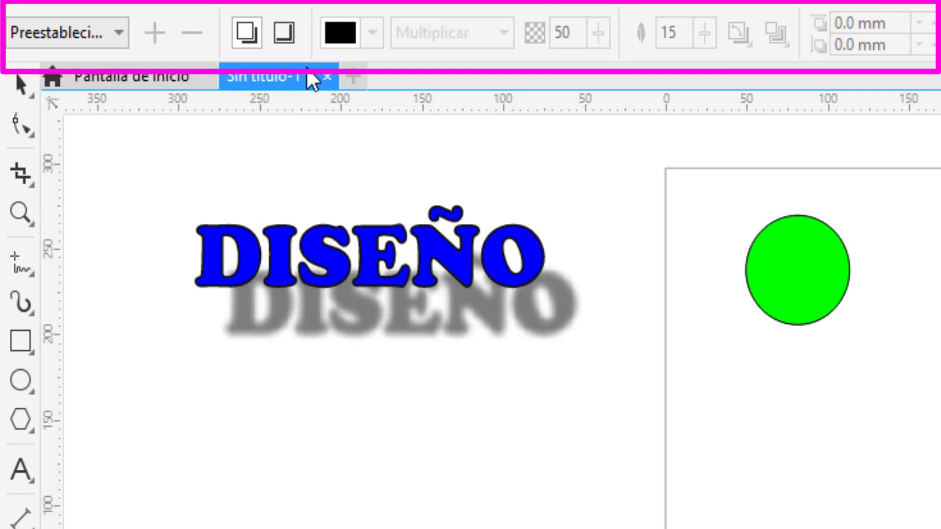
key(ctrl+z)
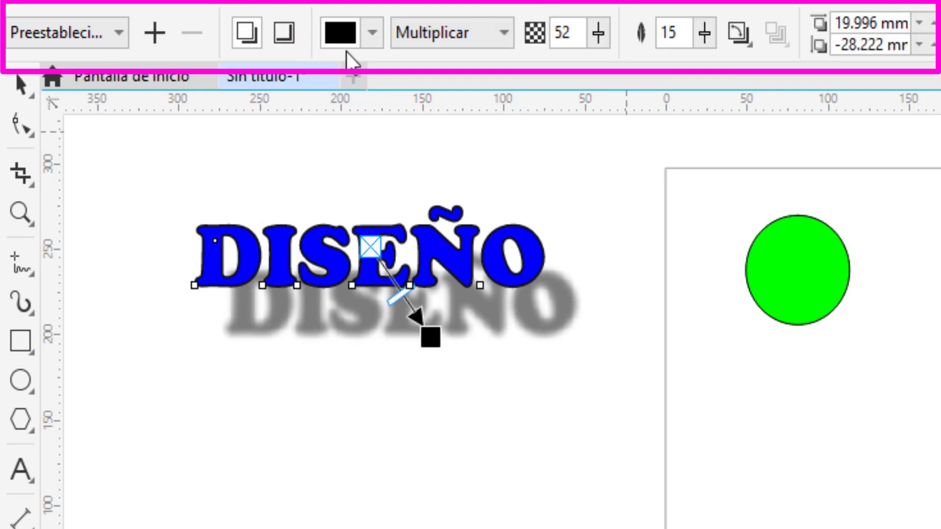
click(279, 43)
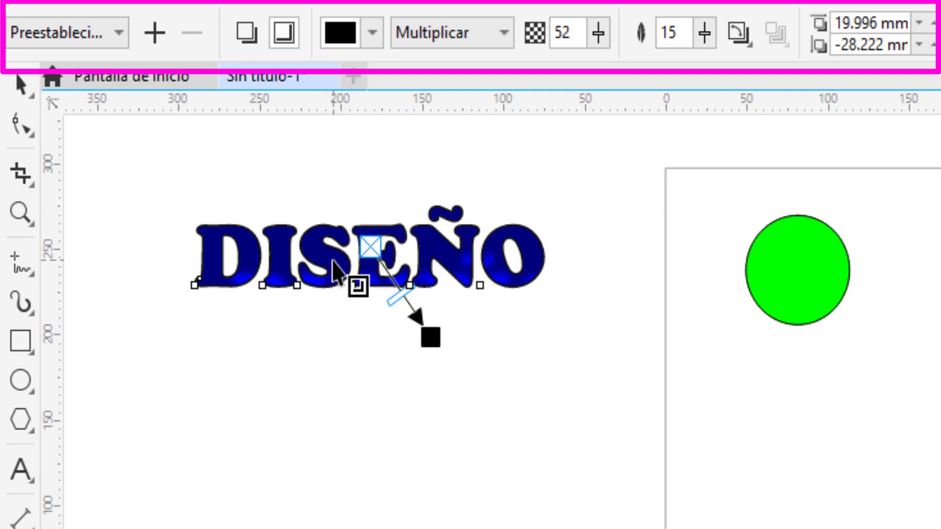
click(251, 38)
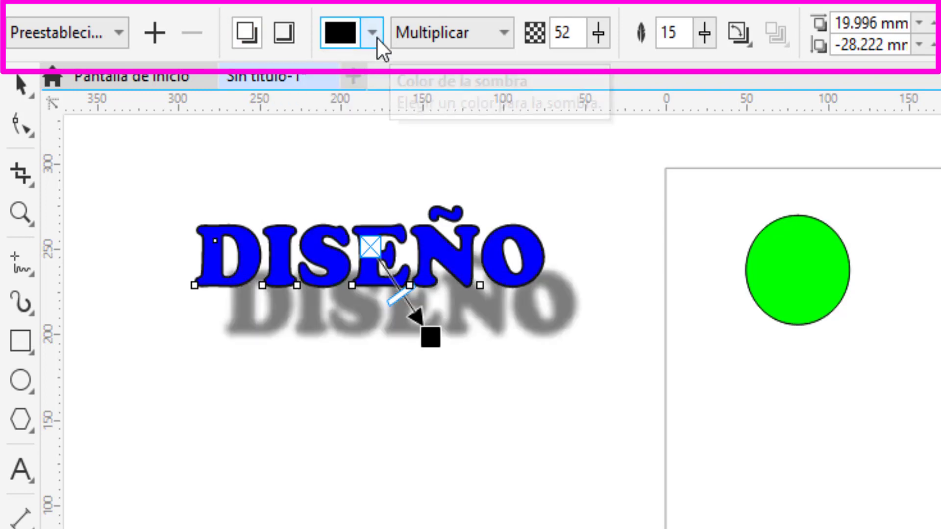
- Set the colour of the DISEÑO text's shadow to green from the default RGB palette
click(374, 34)
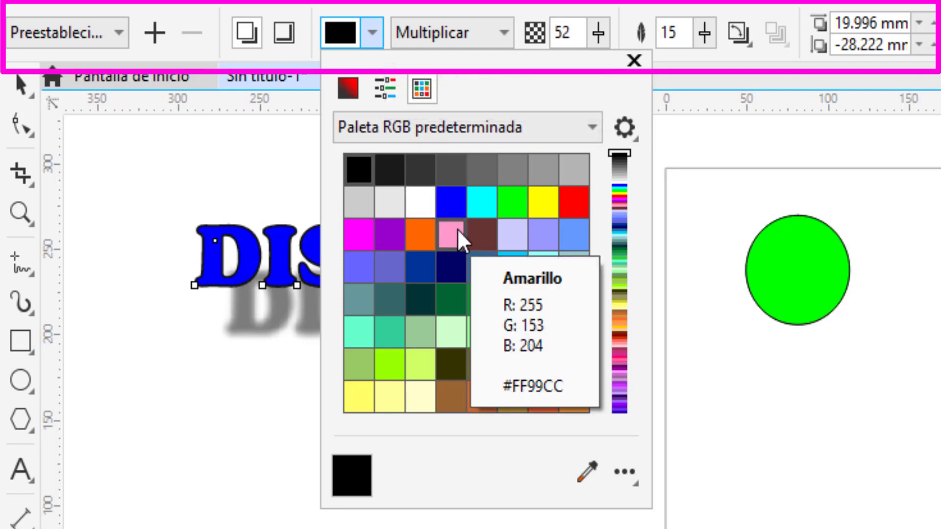
click(509, 205)
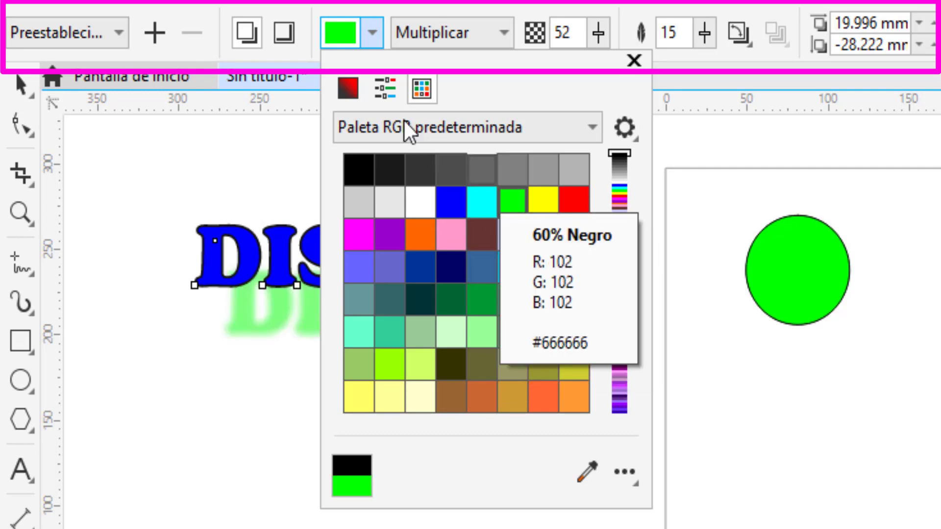
click(373, 18)
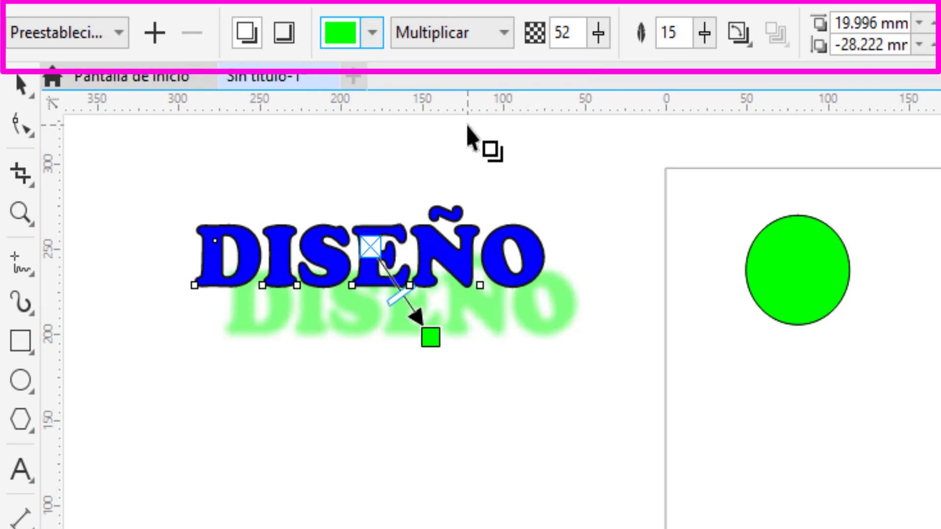
- Try the Sustraer and Texturizar merge modes on the text's shadow and restore Multiplicar
click(505, 39)
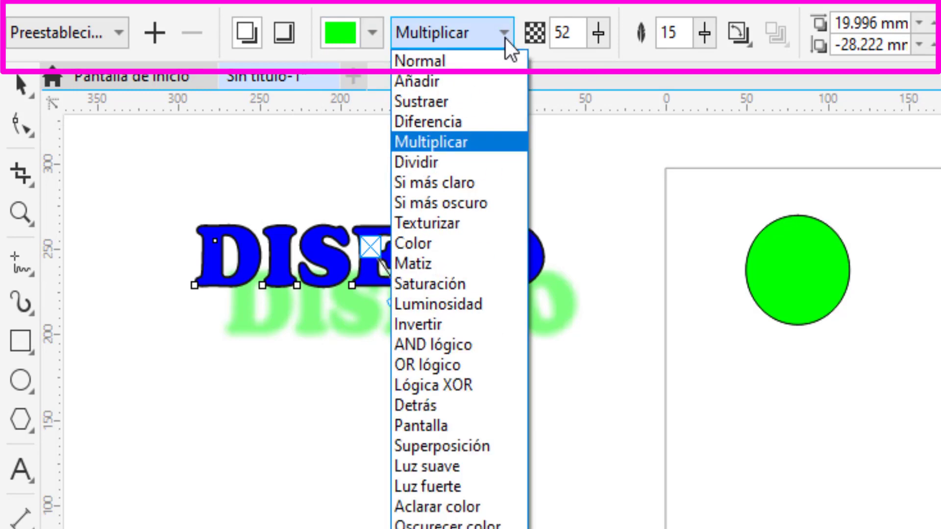
click(496, 95)
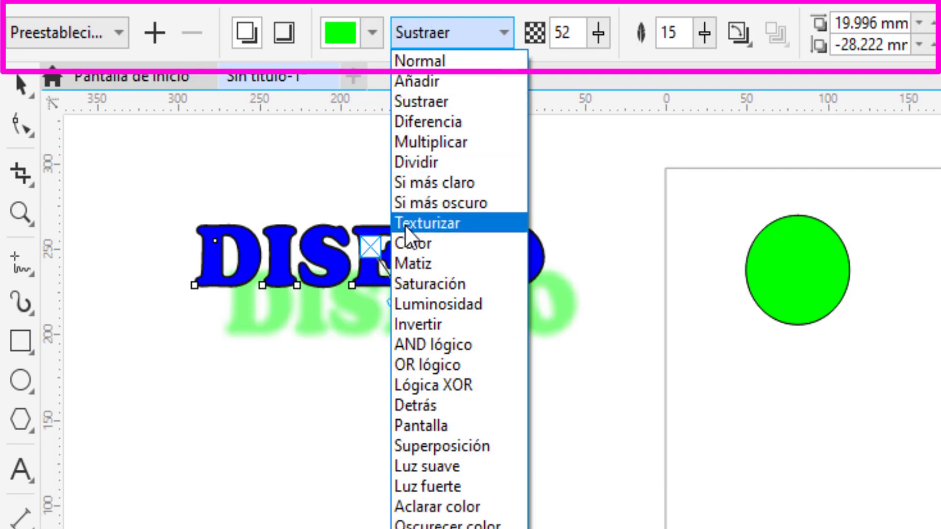
click(420, 228)
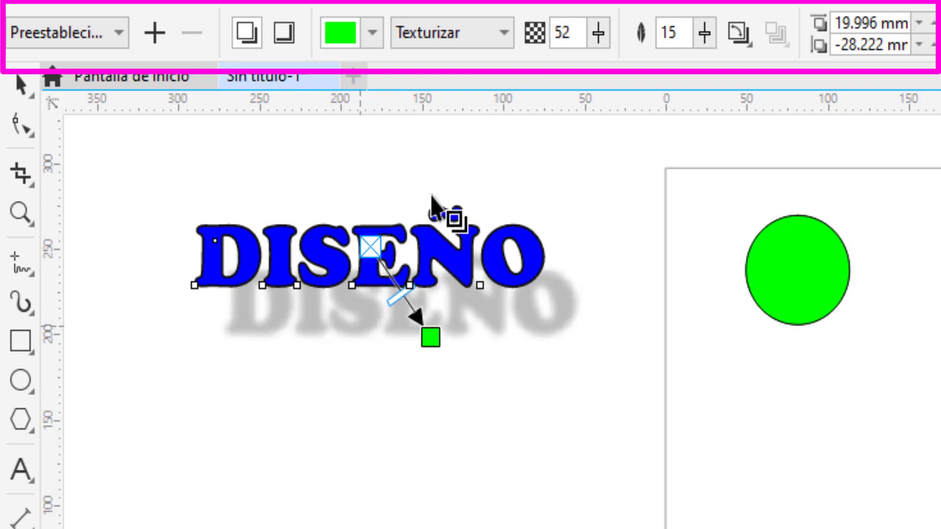
click(505, 36)
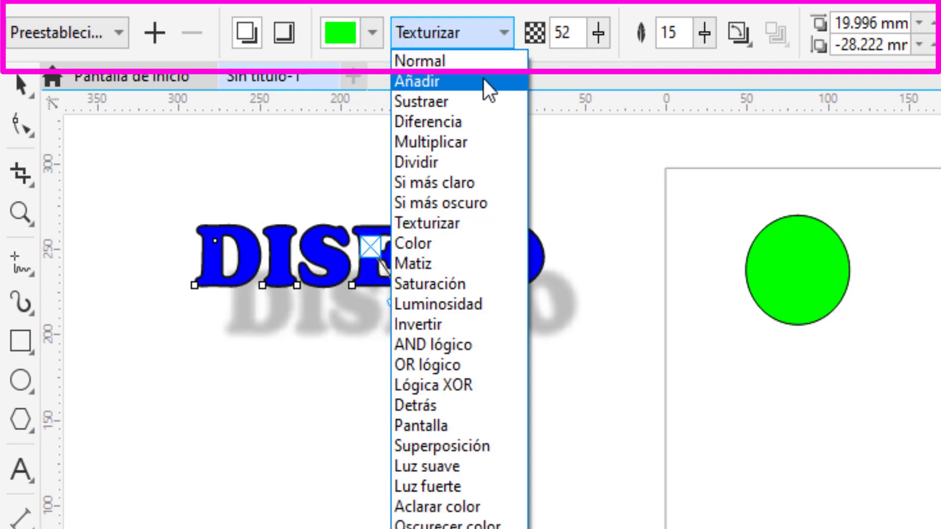
click(452, 138)
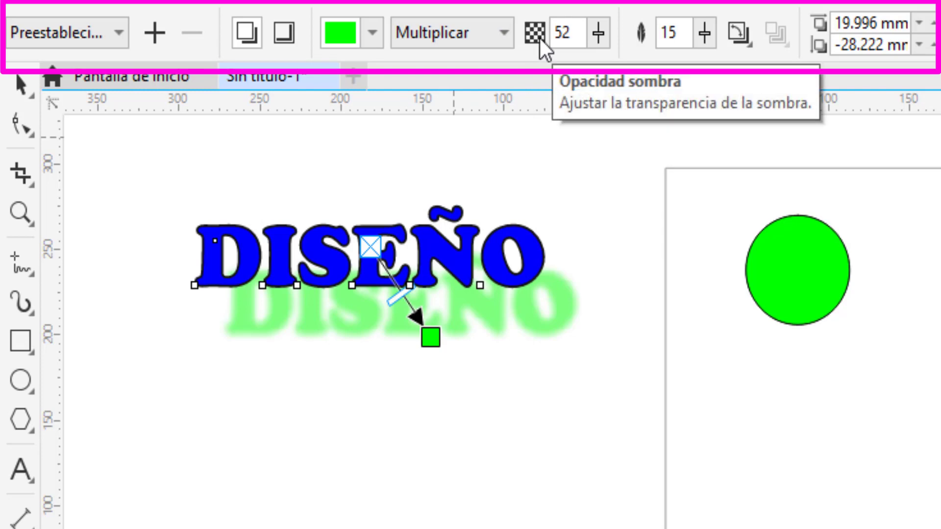
- Lower the opacity of the DISEÑO text's shadow to 41
scroll(598, 42, down, 1)
click(598, 40)
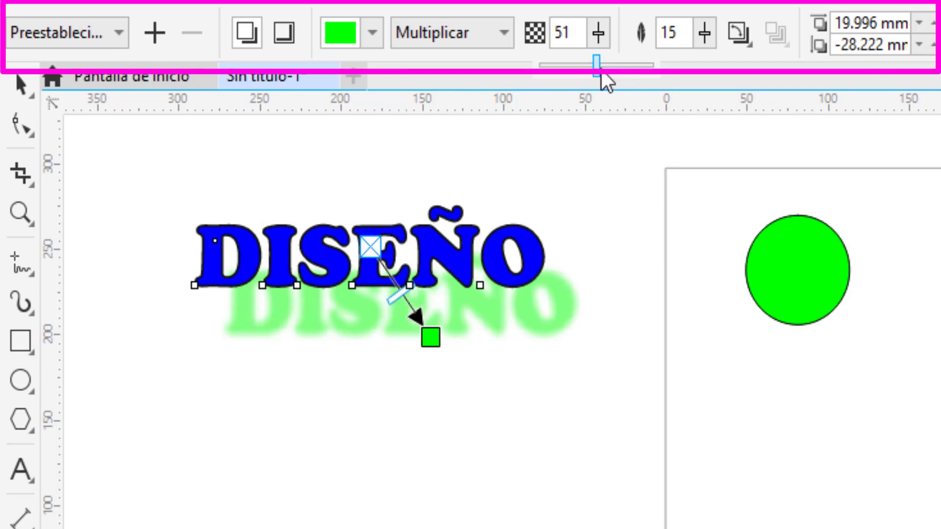
drag(596, 68, 564, 66)
click(598, 40)
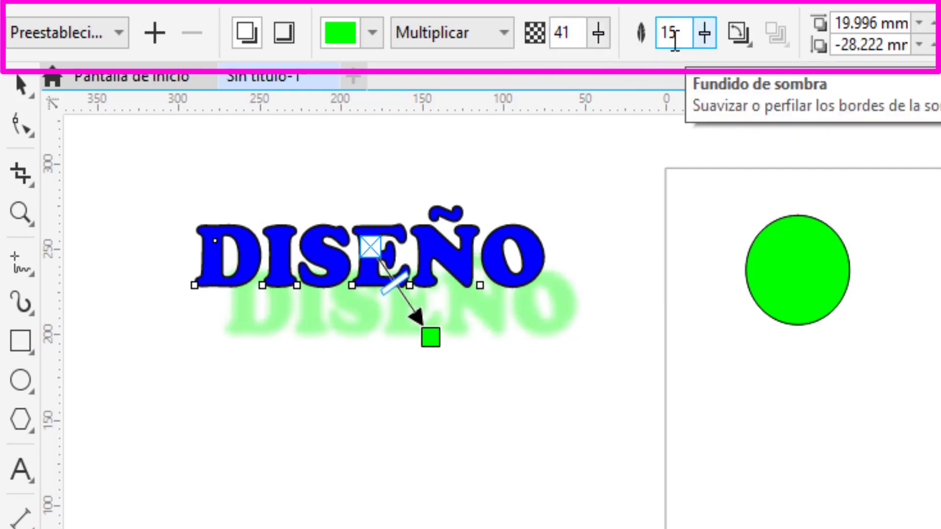
- Try a feather of 37 on the text's shadow edges and bring it back down to 13
click(704, 33)
click(701, 67)
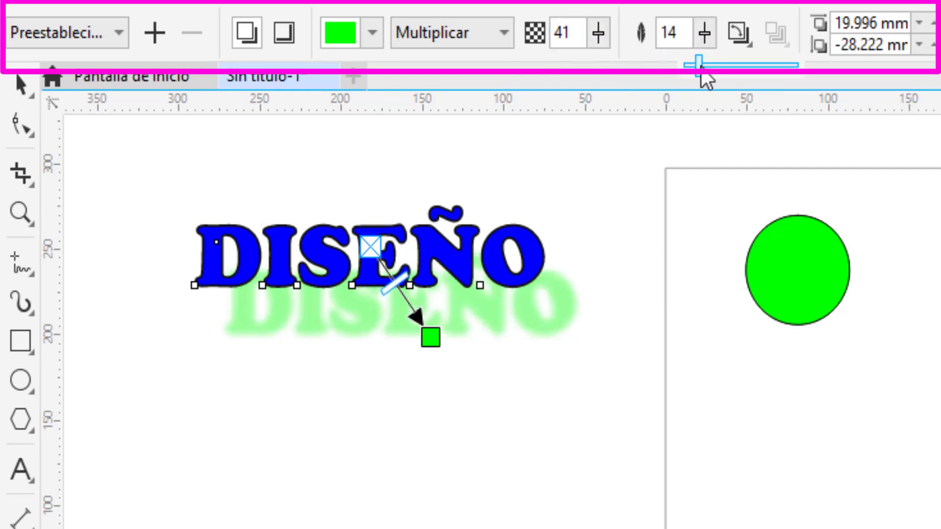
mouse_move(701, 68)
mouse_down()
mouse_move(717, 68)
mouse_move(695, 68)
mouse_up()
click(710, 42)
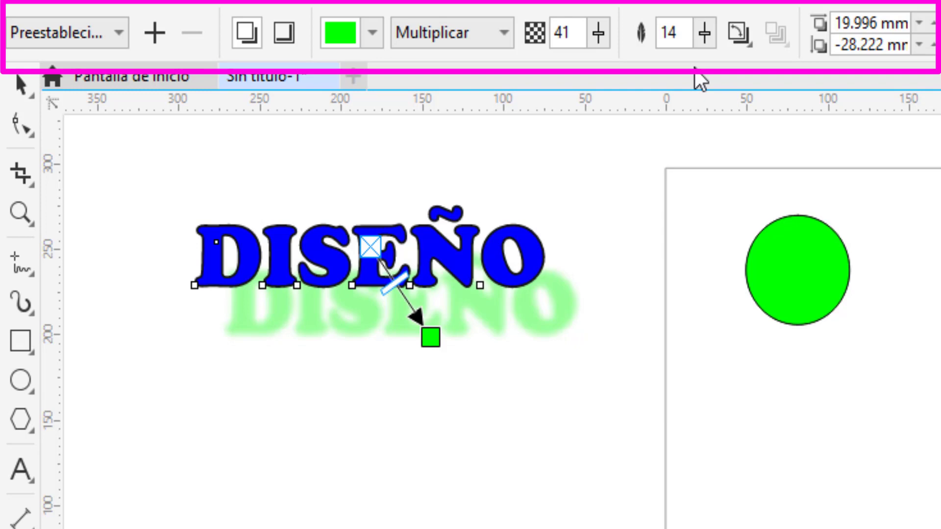
click(707, 38)
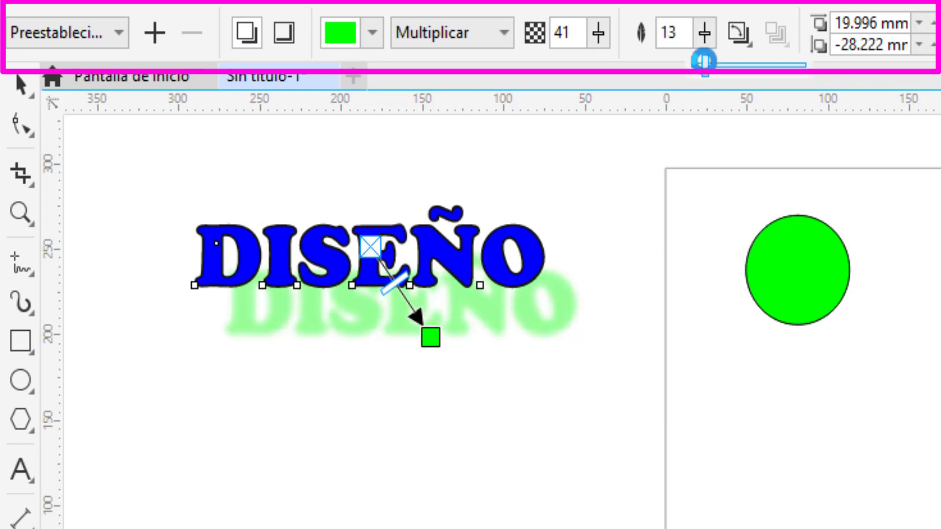
drag(705, 68, 734, 68)
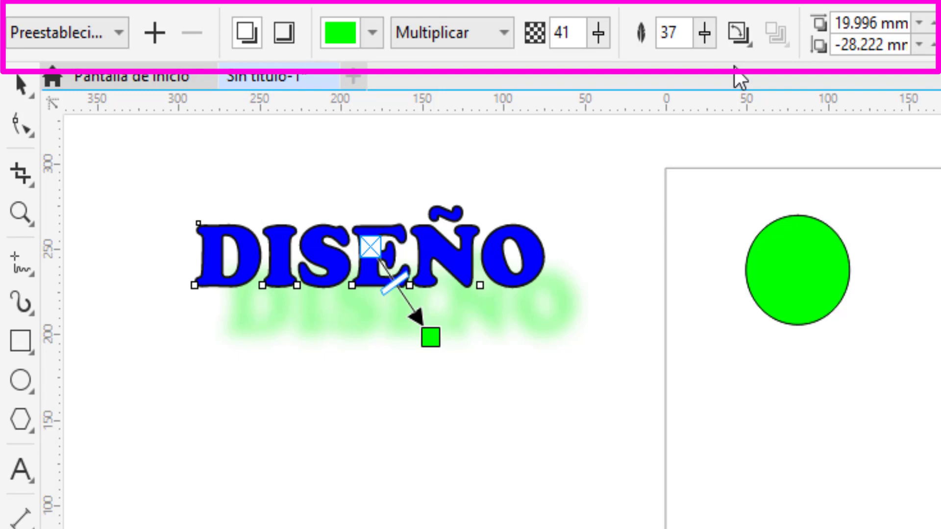
click(704, 40)
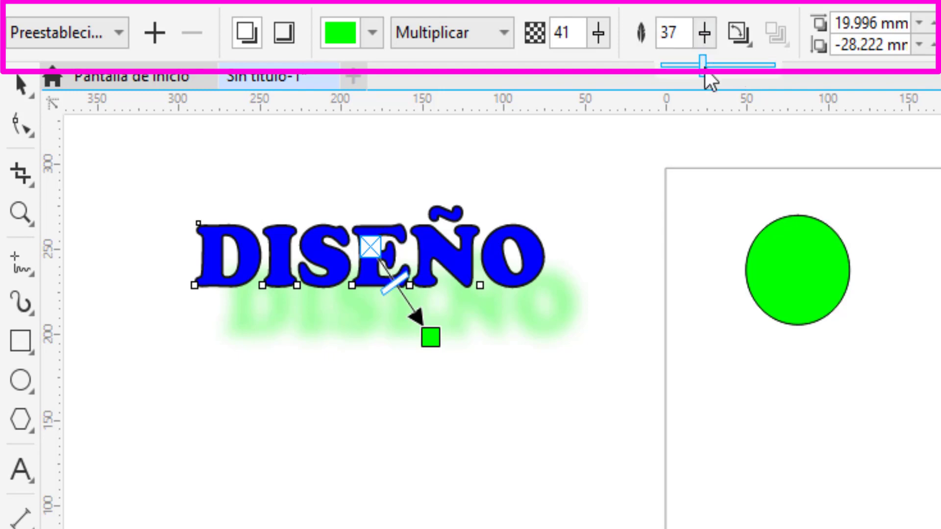
drag(704, 69, 677, 69)
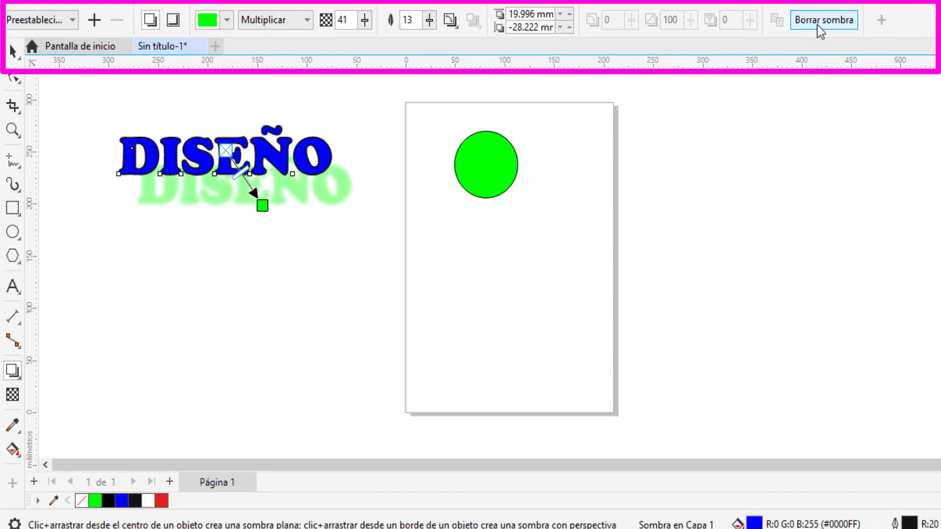
- Clear the shadow from the DISEÑO text and deselect it
click(838, 24)
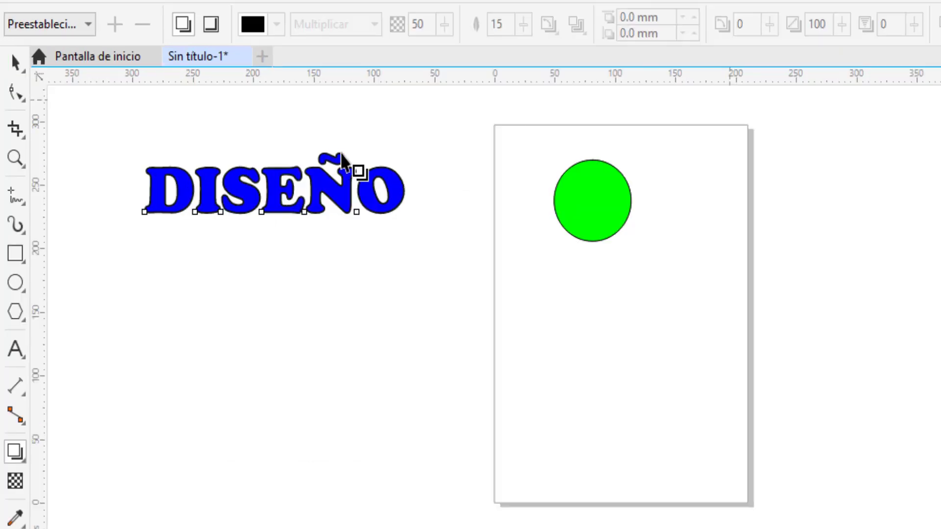
click(424, 282)
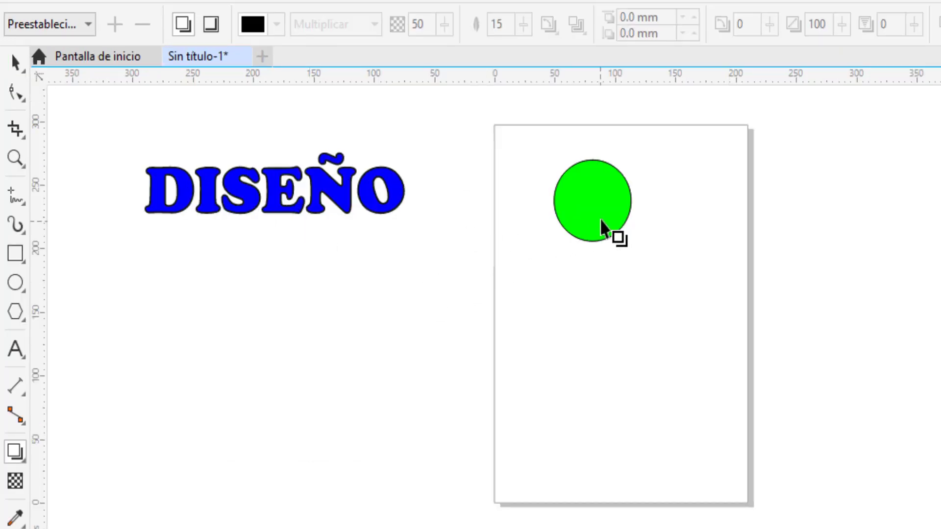
- Add a drop shadow to the green circle, offset about 34 mm right and 33 mm down
drag(621, 238, 695, 304)
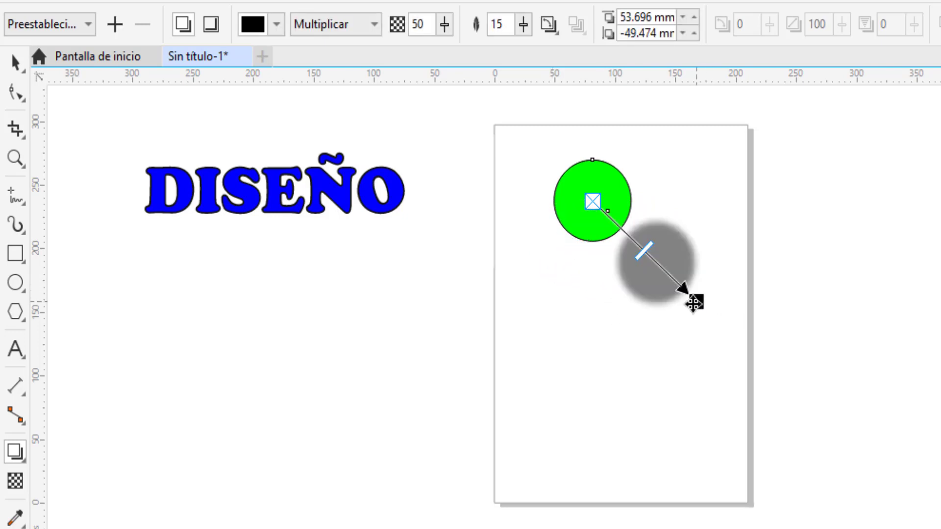
drag(693, 300, 526, 170)
drag(573, 123, 672, 282)
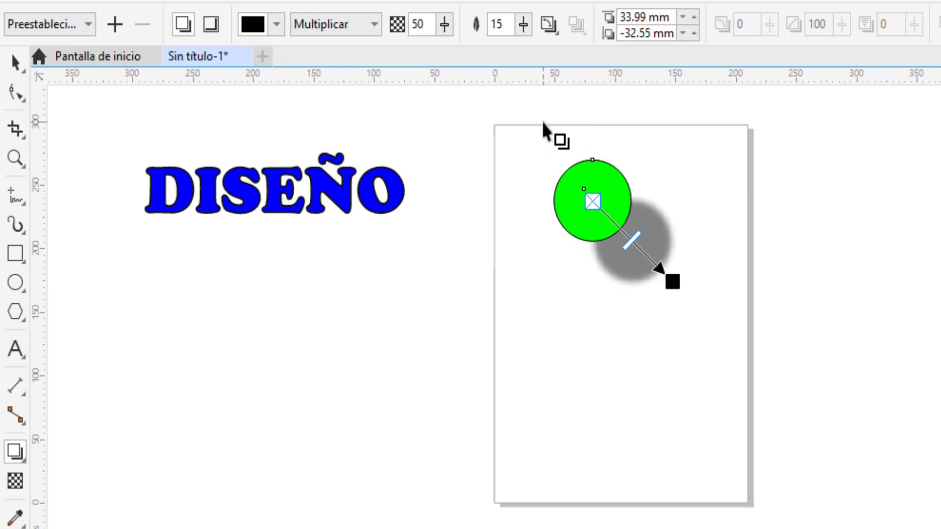
key(Escape)
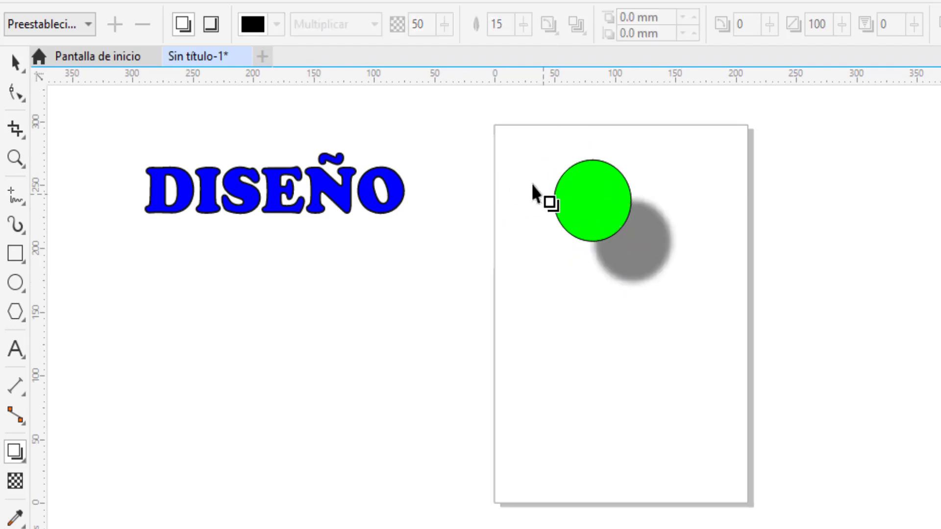
- Break the circle's shadow apart and move the green circle away from it, to about X 39 mm, Y 233 mm
key(space)
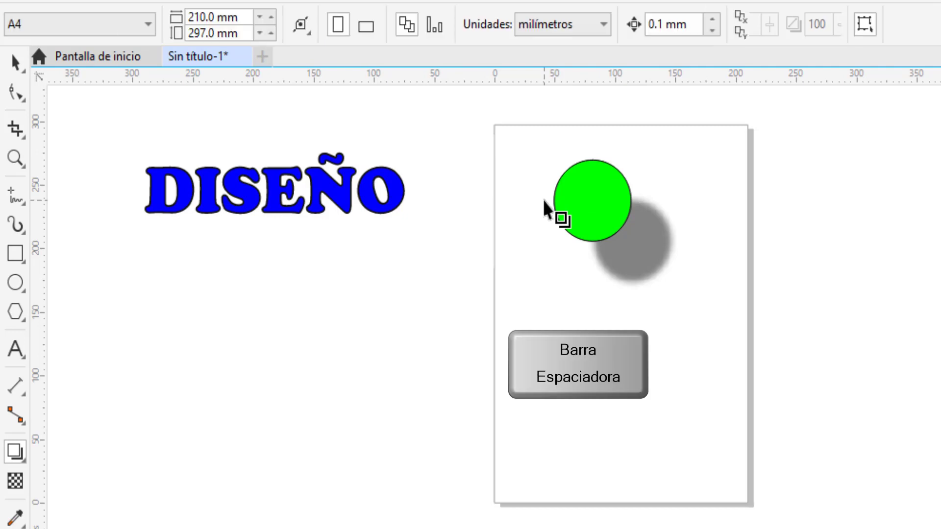
click(621, 241)
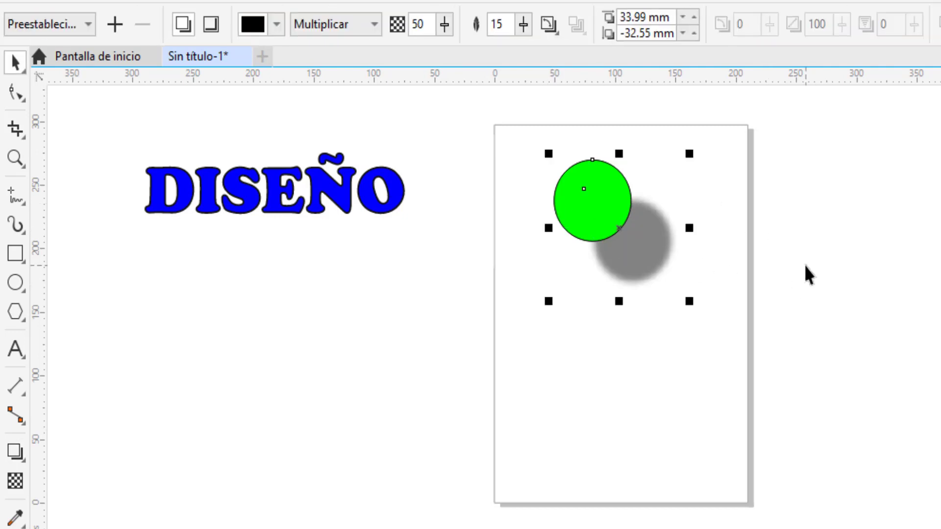
scroll(602, 215, up, 2)
key(ctrl+k)
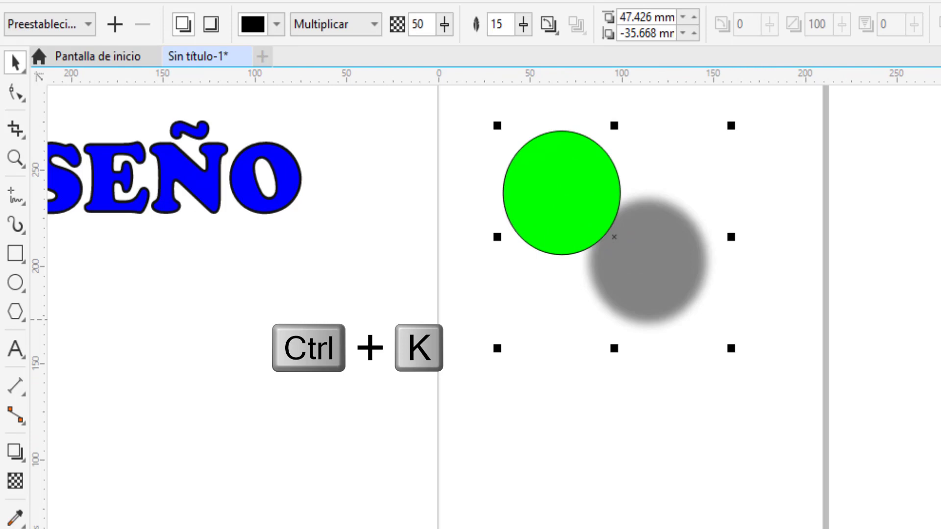
drag(578, 224, 525, 225)
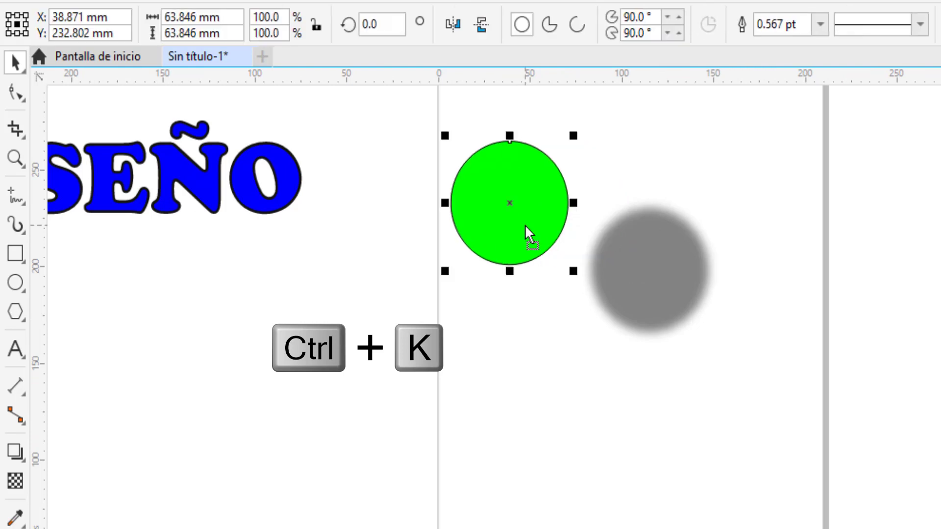
key(Escape)
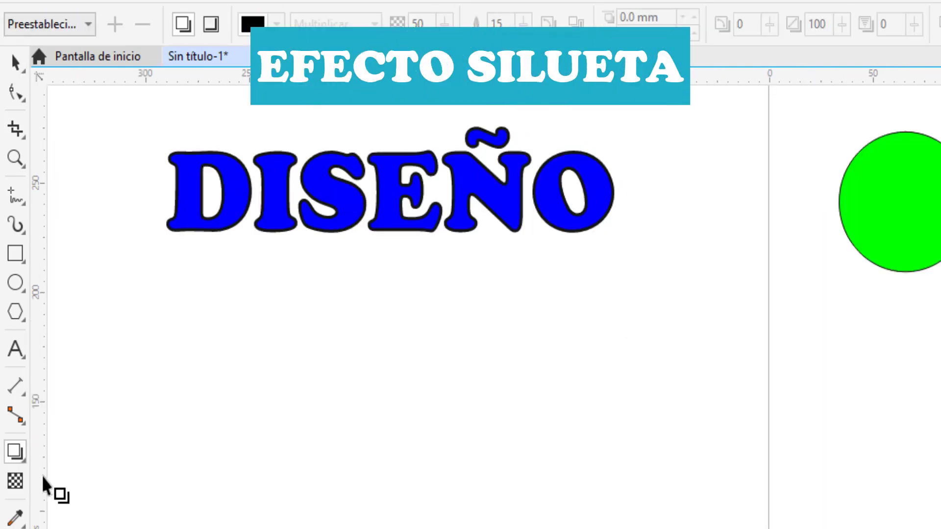
- Add an outward contour to the DISEÑO text, offset about 11.4 mm
click(25, 462)
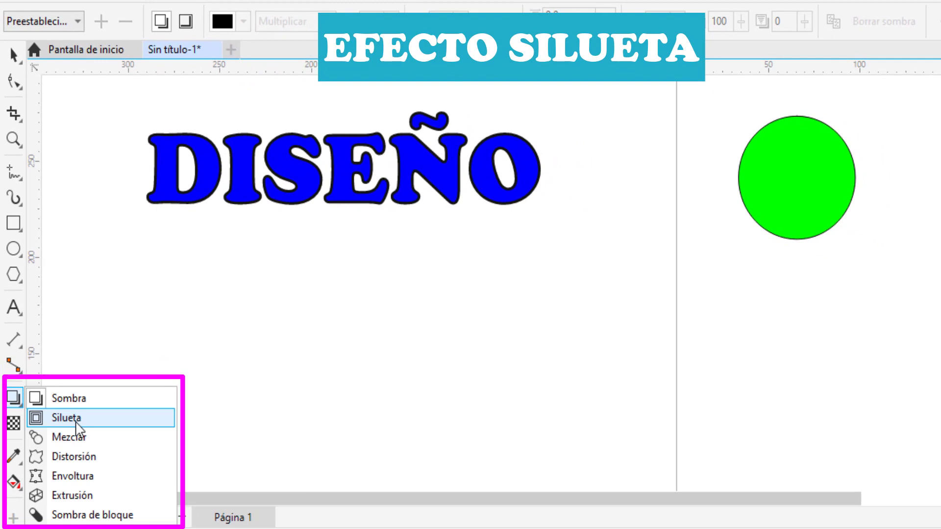
click(77, 420)
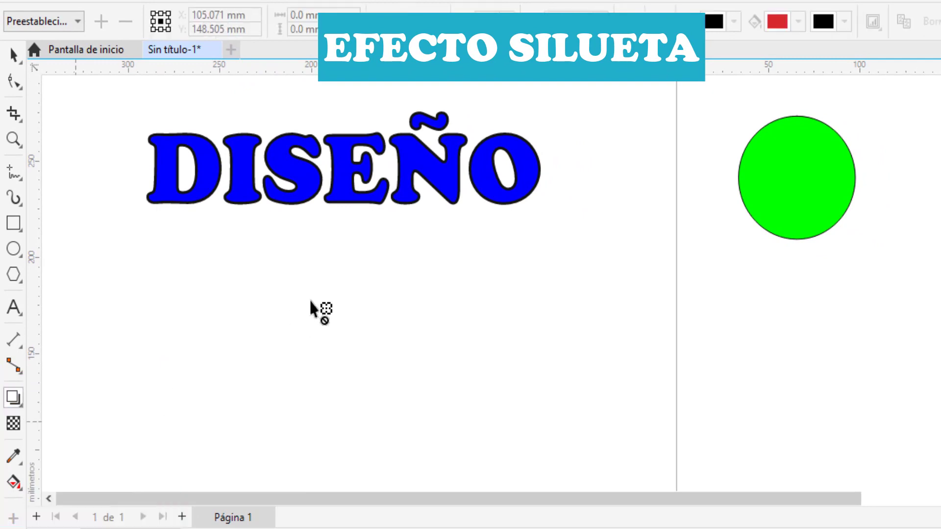
click(348, 201)
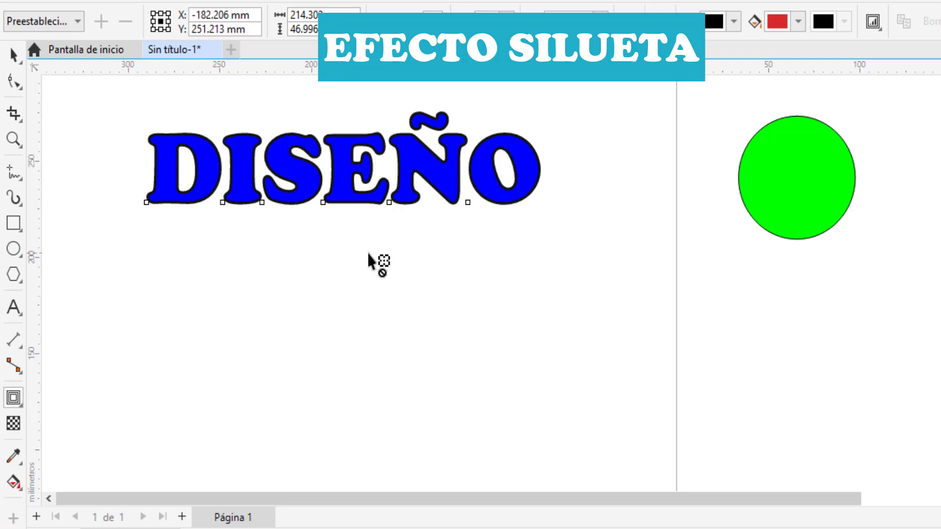
drag(343, 202, 387, 235)
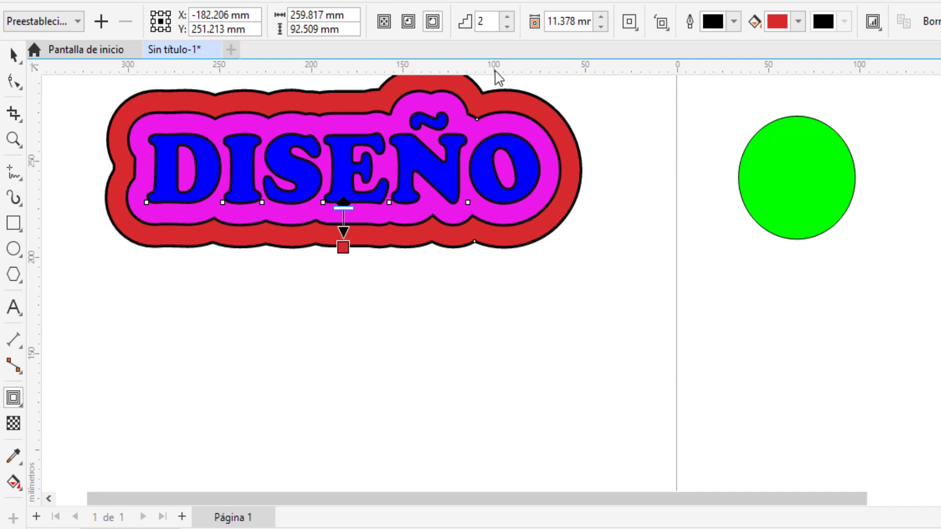
- Try three contour steps on the DISEÑO text and reduce them to one
click(508, 17)
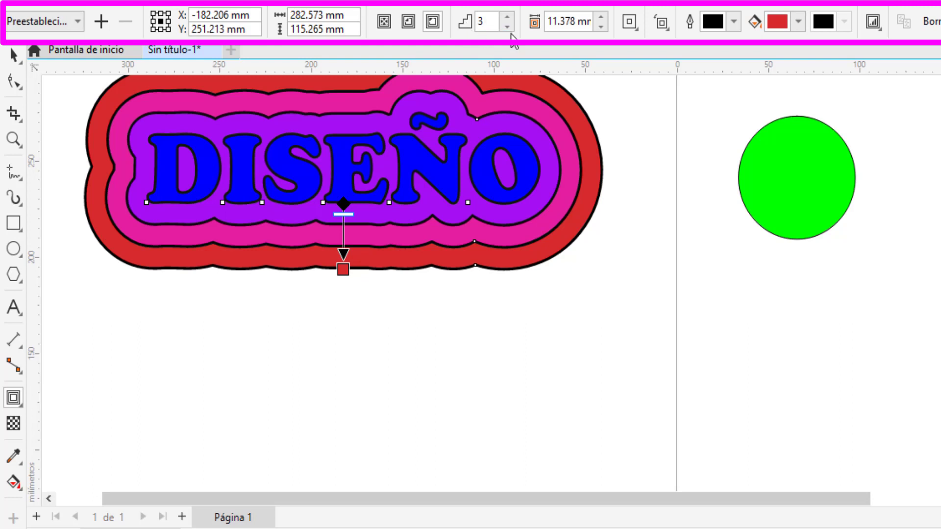
click(508, 26)
click(509, 27)
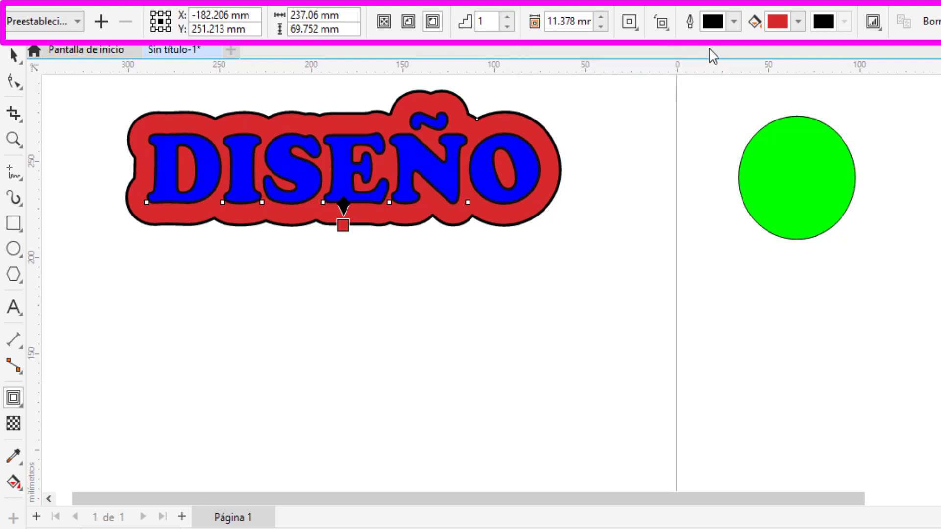
- Fill the text's contour with turquoise, set its outline to pale pink, and deselect it
click(798, 23)
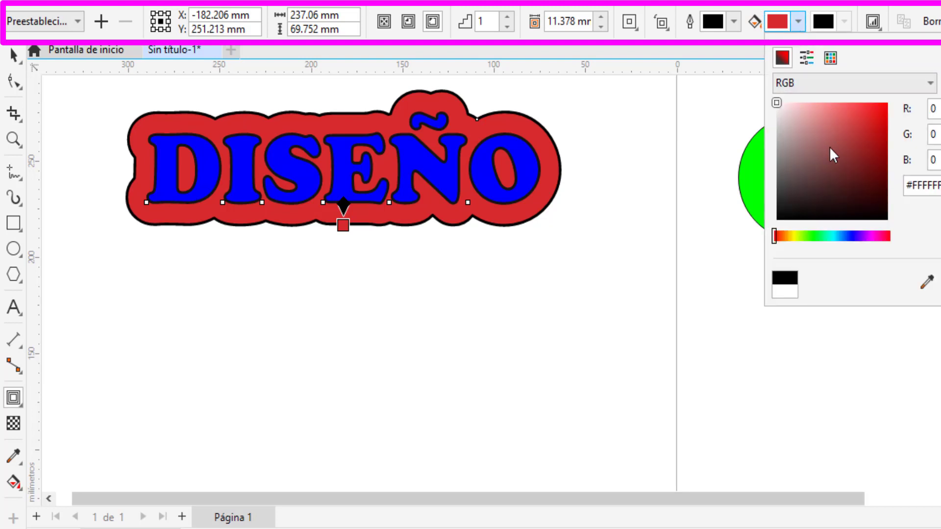
click(831, 236)
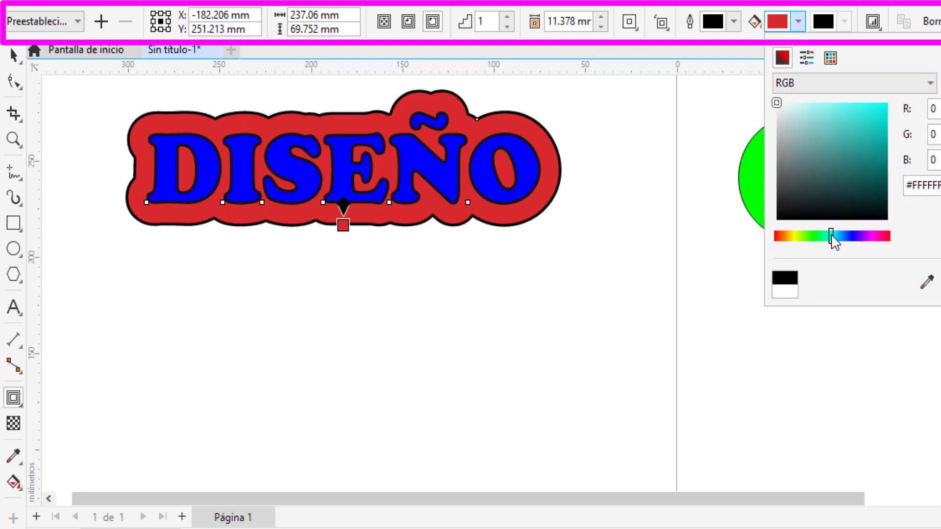
click(861, 122)
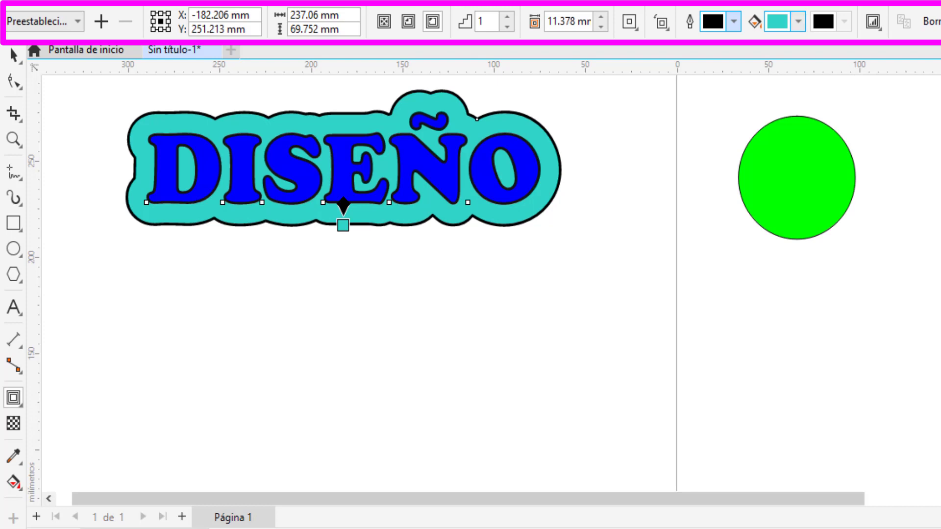
click(733, 21)
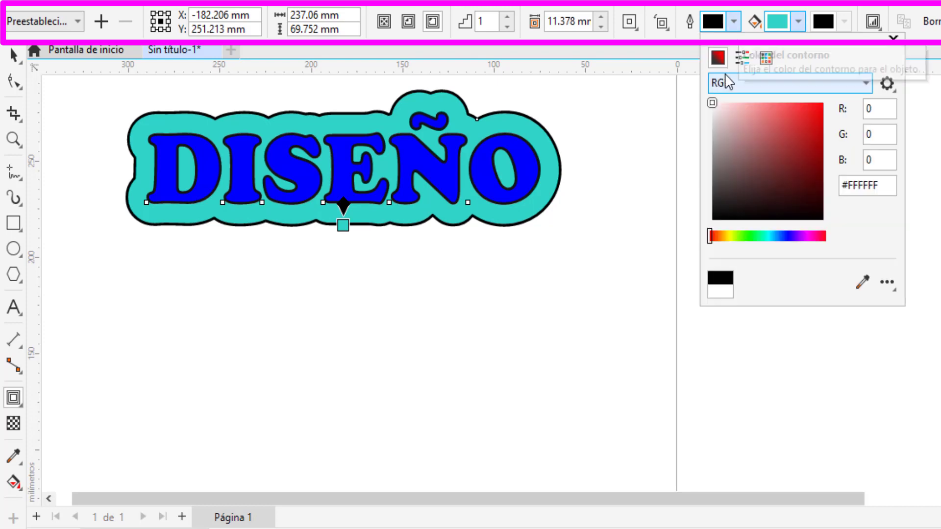
click(721, 111)
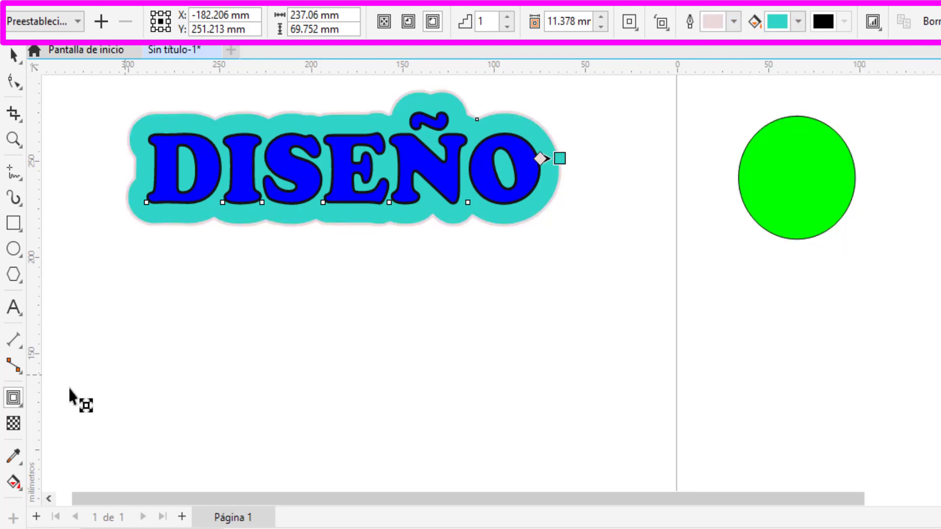
click(489, 303)
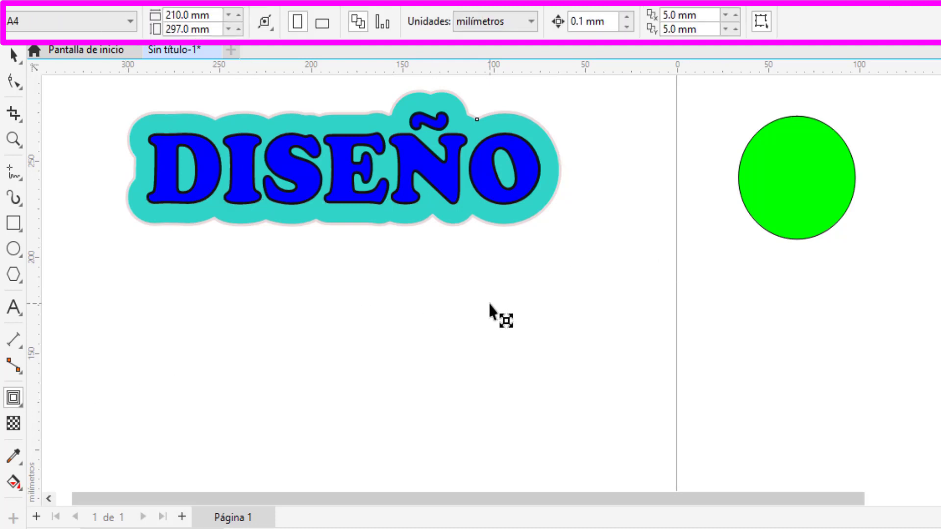
- Add an outward contour to the green circle with an offset of about 6 mm and three steps
key(space)
click(797, 217)
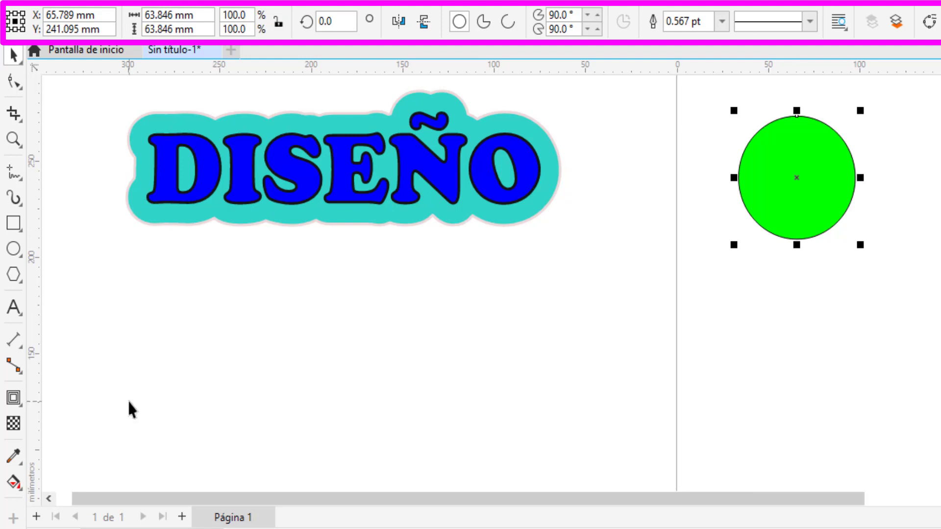
click(19, 403)
drag(801, 206, 827, 254)
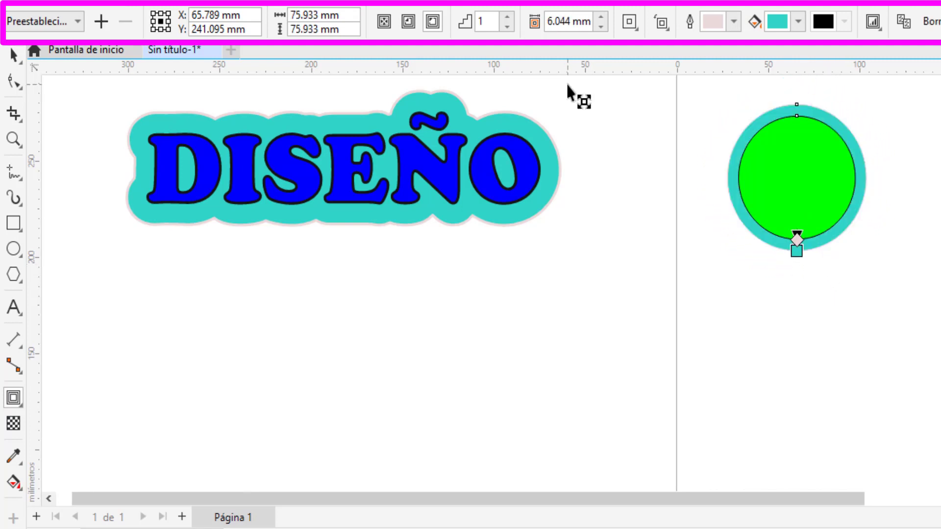
click(506, 18)
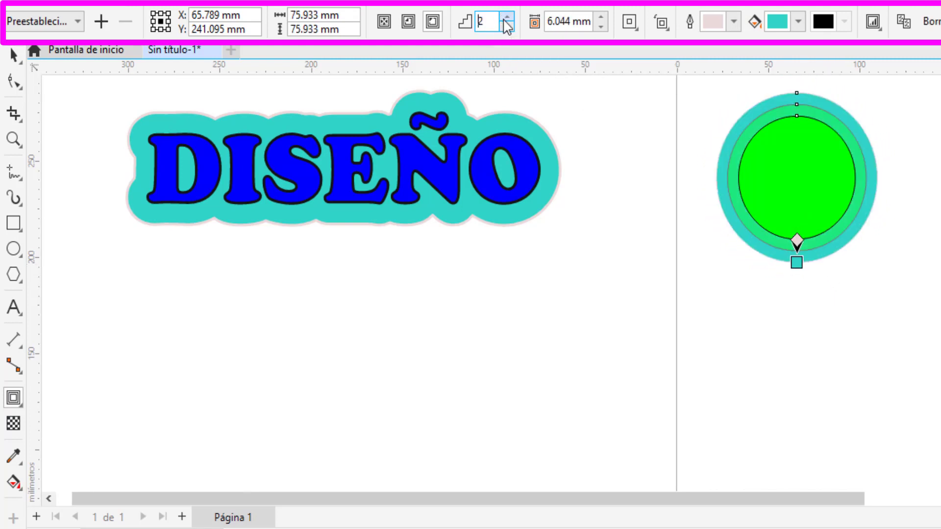
click(505, 18)
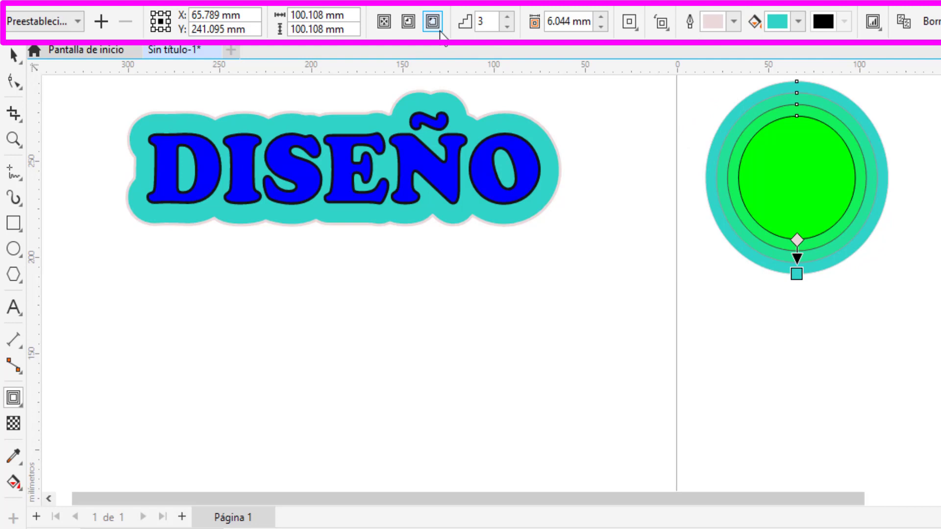
- Try the inside contour on the circle, switch back to the outside contour, and set its fill to yellow-green
click(412, 29)
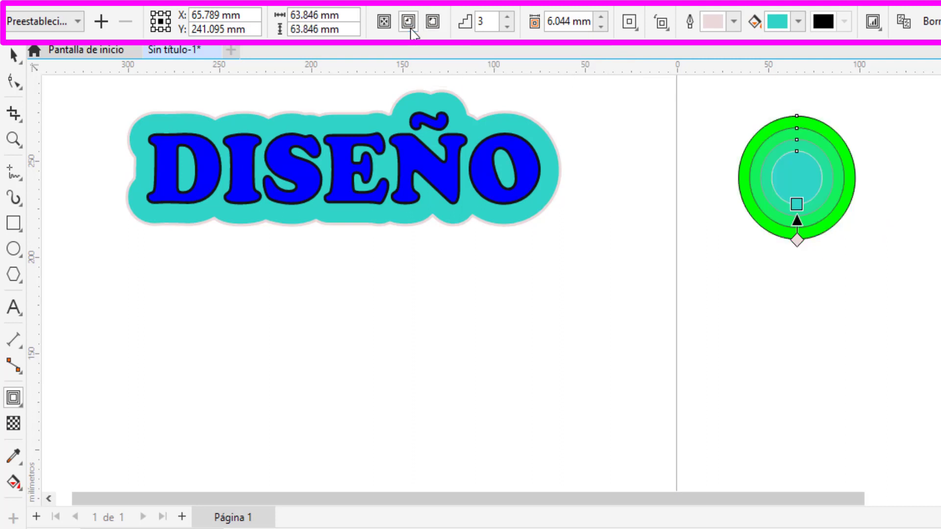
click(431, 24)
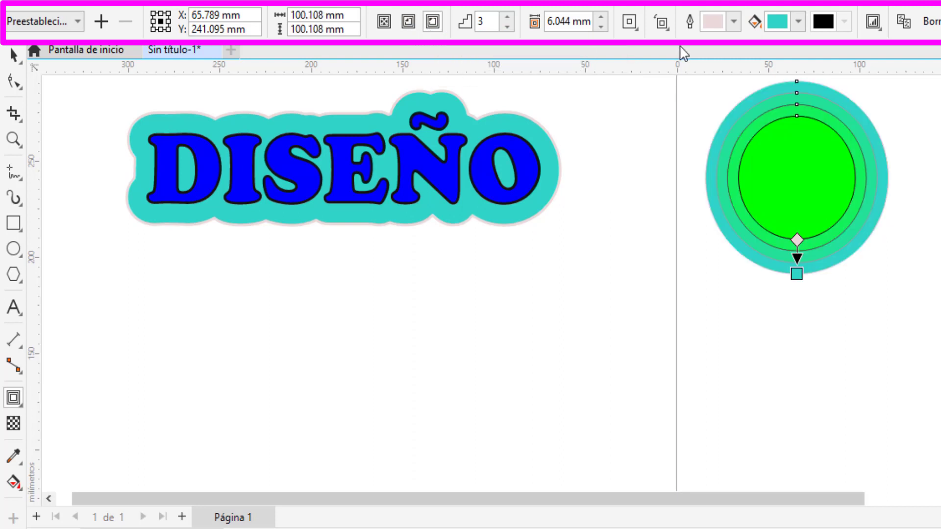
click(799, 22)
click(869, 139)
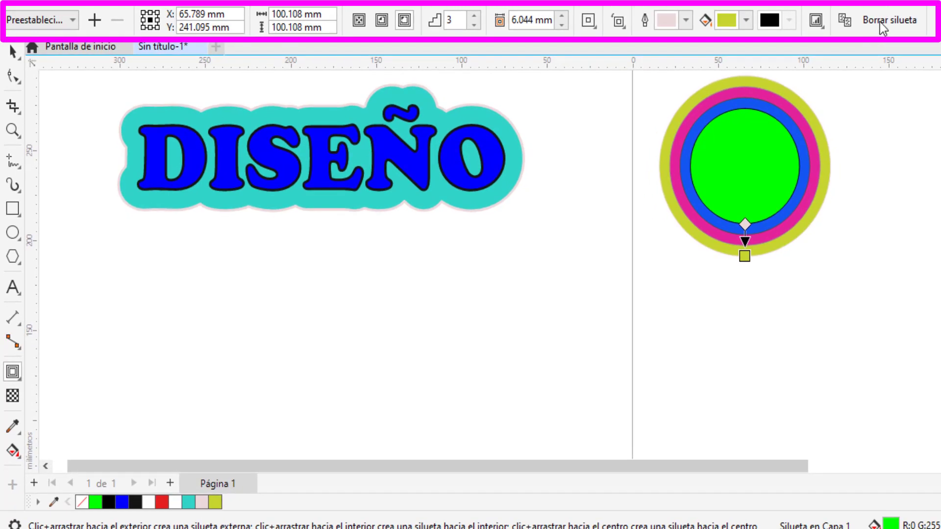
- Clear the contours from the green circle and the DISEÑO text
click(880, 22)
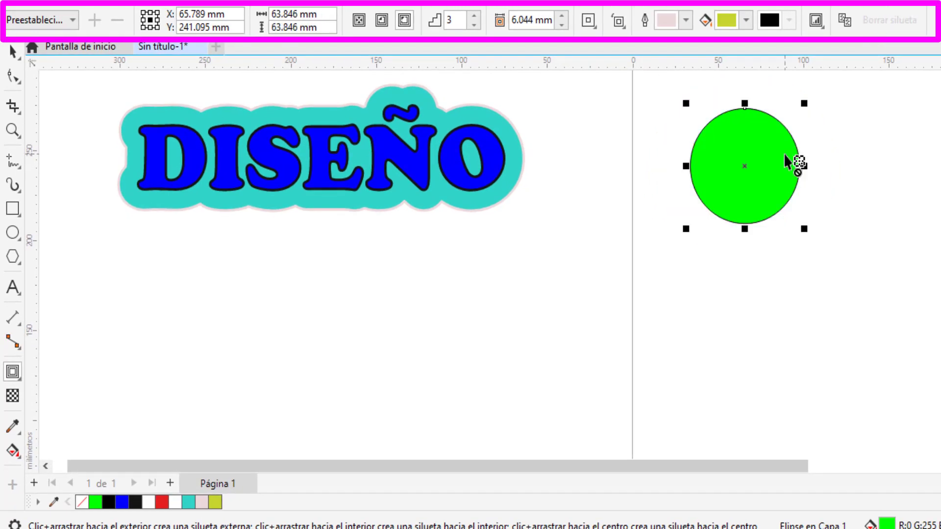
click(473, 186)
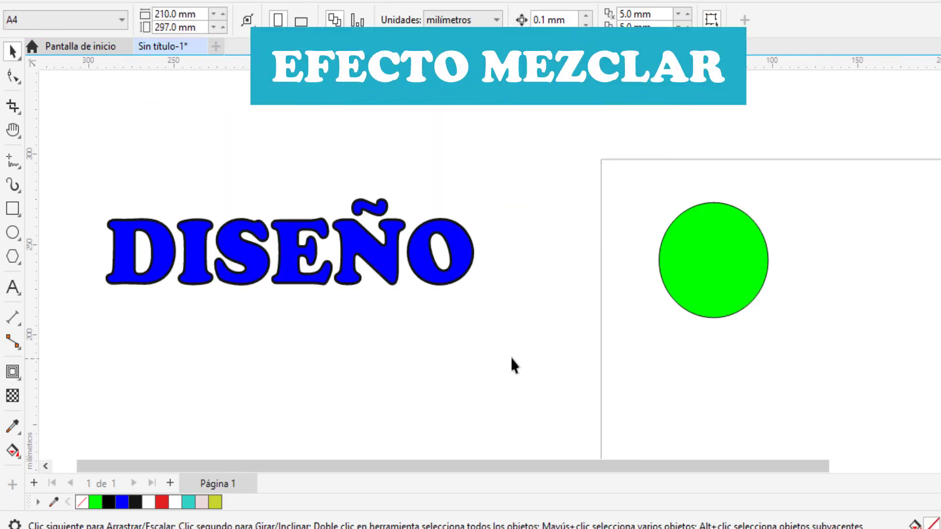
- Place a half-size copy of the DISEÑO text, about 107 mm wide, above the original
click(354, 280)
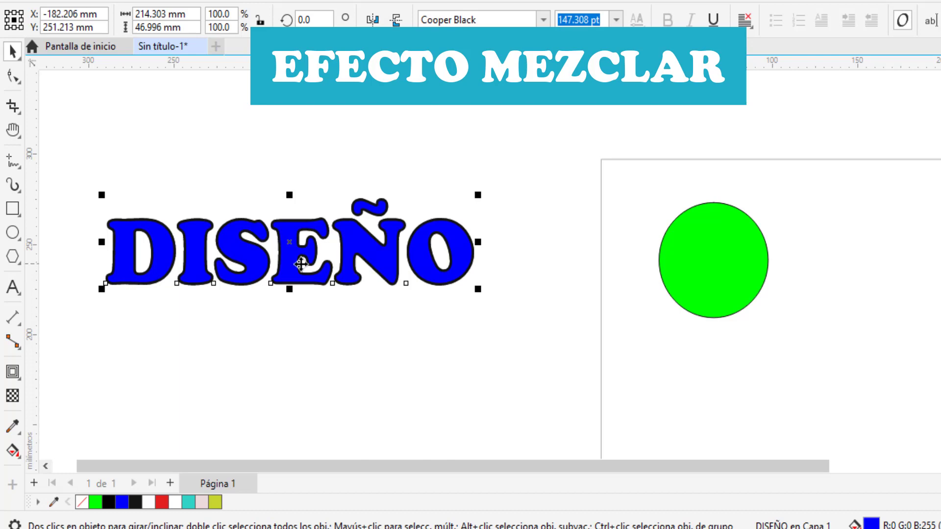
drag(300, 264, 308, 145)
- Copy the green circle above and to the right of the original and shrink the copy to about 27 mm in diameter
click(720, 294)
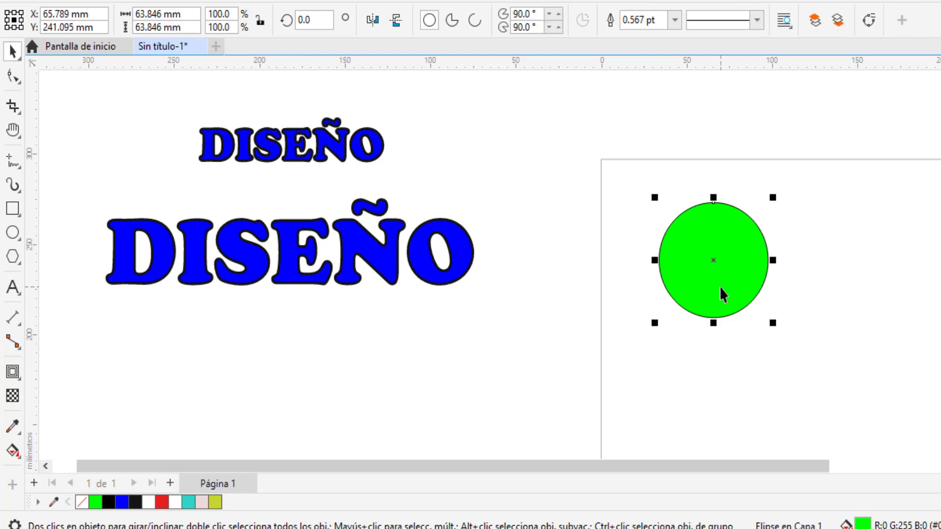
drag(721, 290, 930, 173)
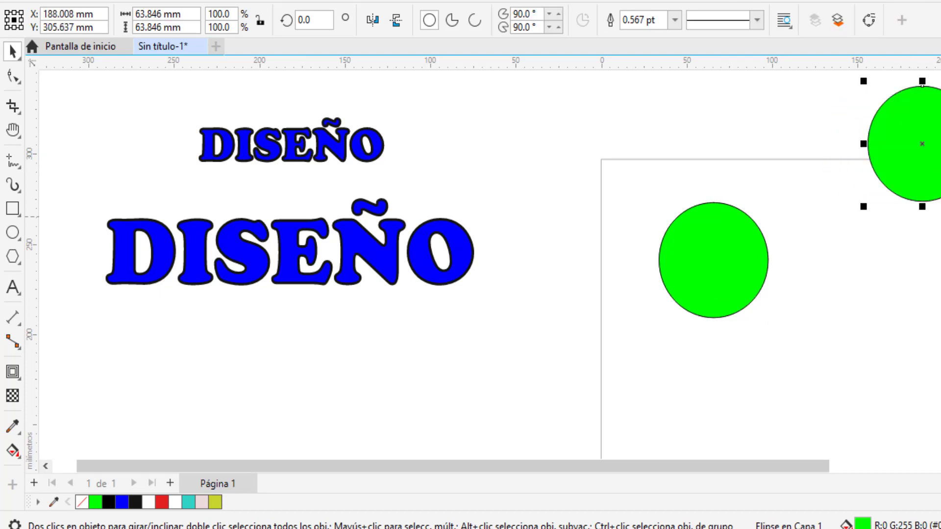
drag(940, 206, 919, 141)
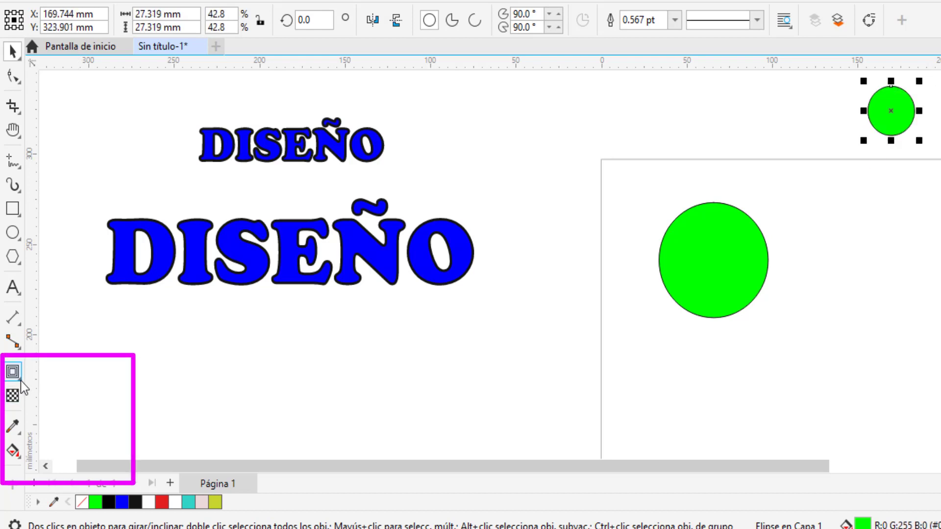
- Blend the large DISEÑO text into its smaller copy above
click(20, 380)
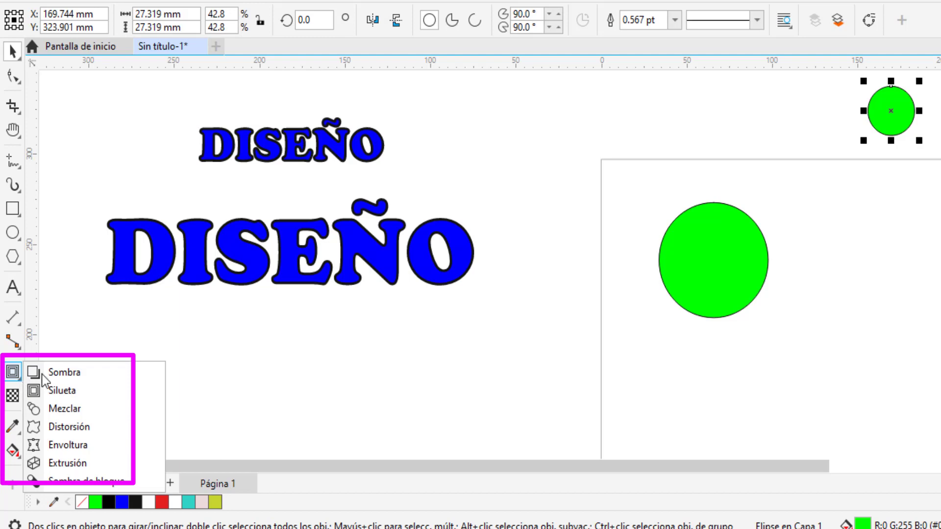
click(79, 411)
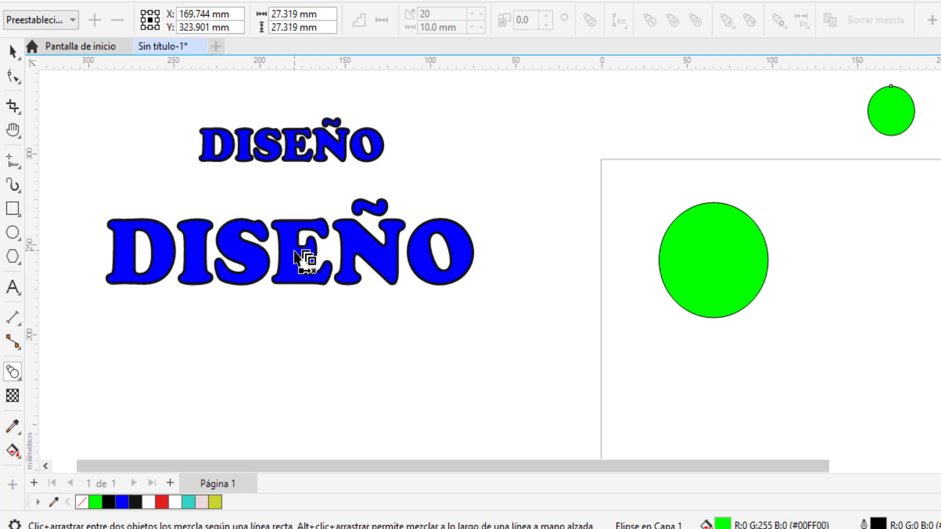
click(298, 258)
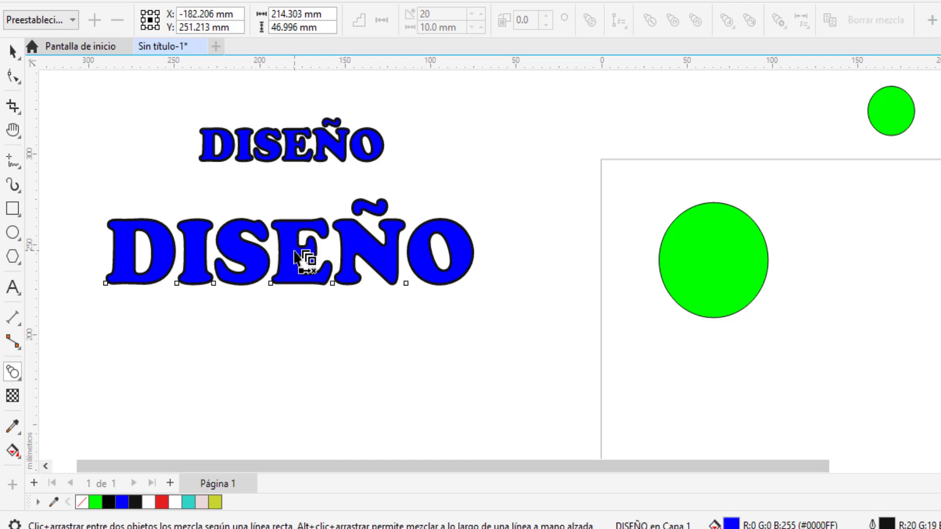
drag(290, 242, 290, 155)
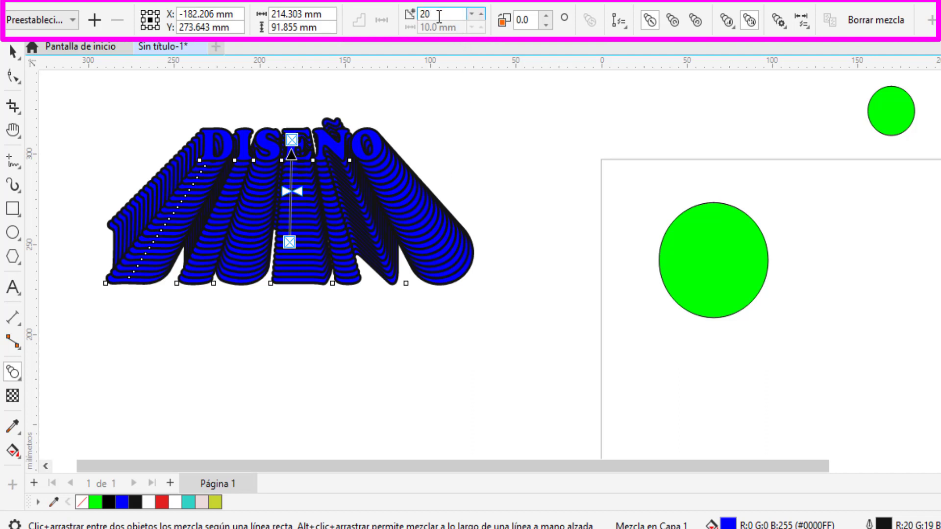
- Set the number of steps in the text blend to 30
click(481, 12)
click(481, 12)
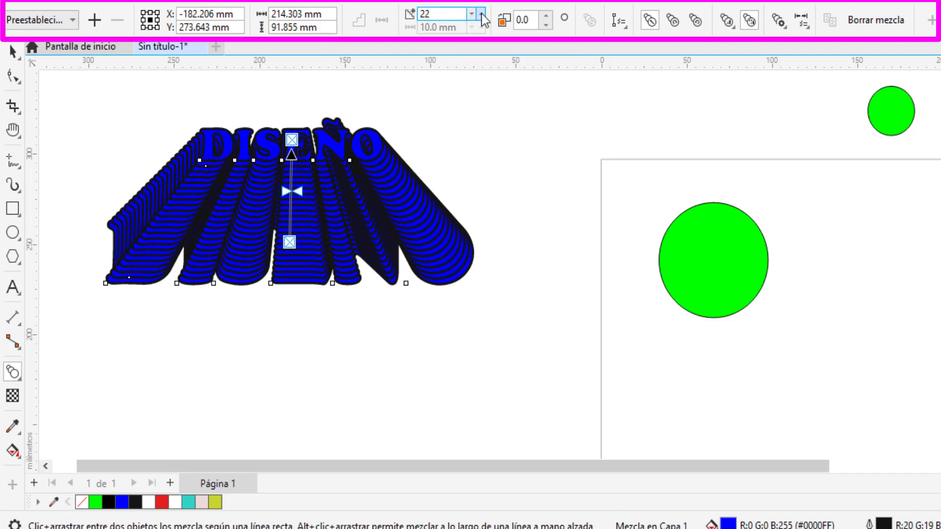
click(481, 12)
click(482, 12)
click(481, 13)
click(481, 12)
click(481, 13)
click(482, 13)
click(482, 12)
click(481, 12)
key(space)
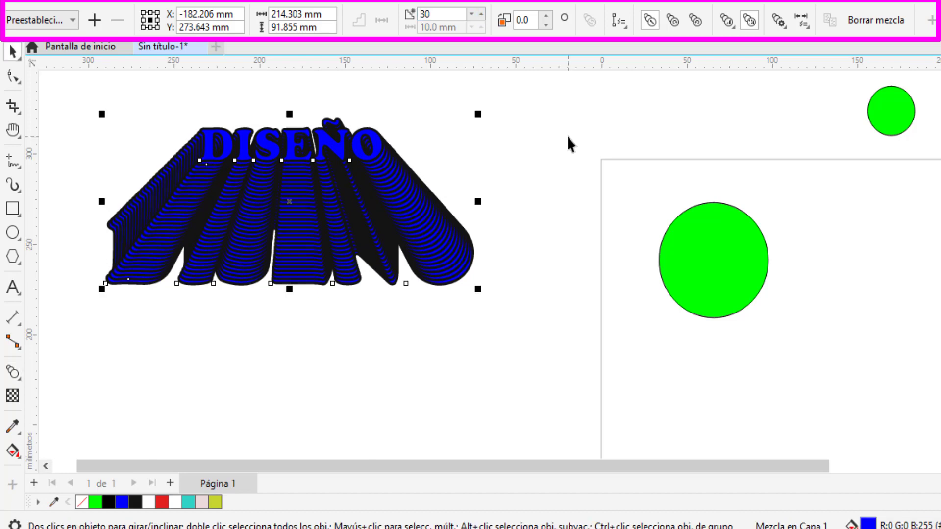
- Try the clockwise colour progression on the text blend and change it to counterclockwise
click(672, 22)
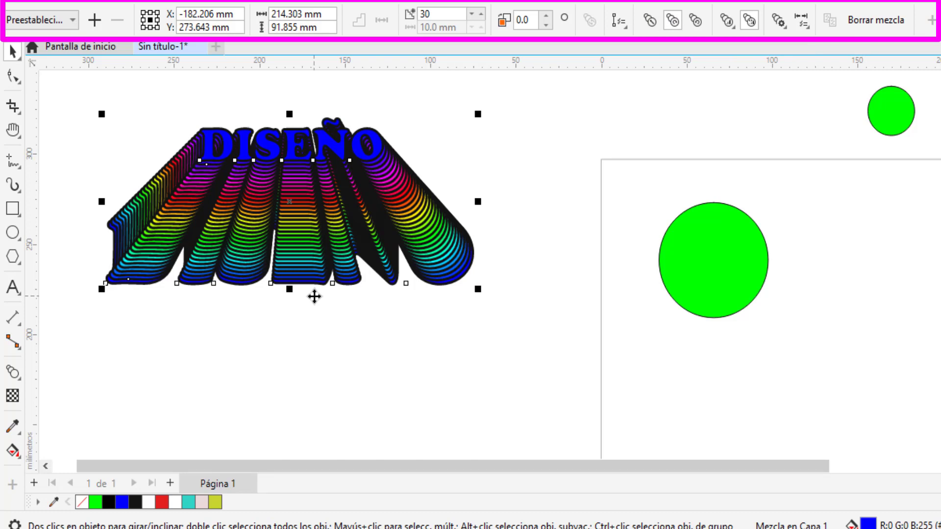
click(697, 22)
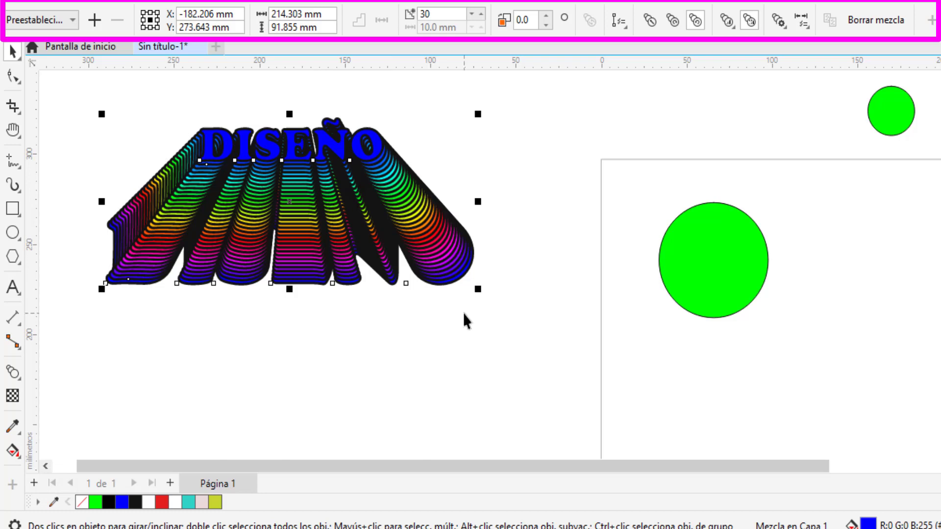
click(749, 22)
- Move the blend's small DISEÑO text below the large one and enlarge it to about 148 mm wide
click(305, 160)
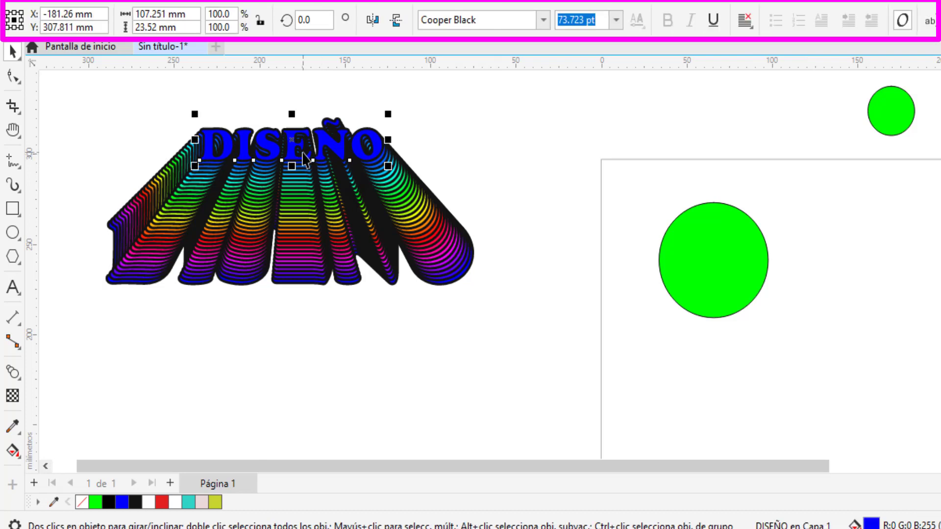
drag(303, 152, 290, 331)
drag(181, 289, 112, 244)
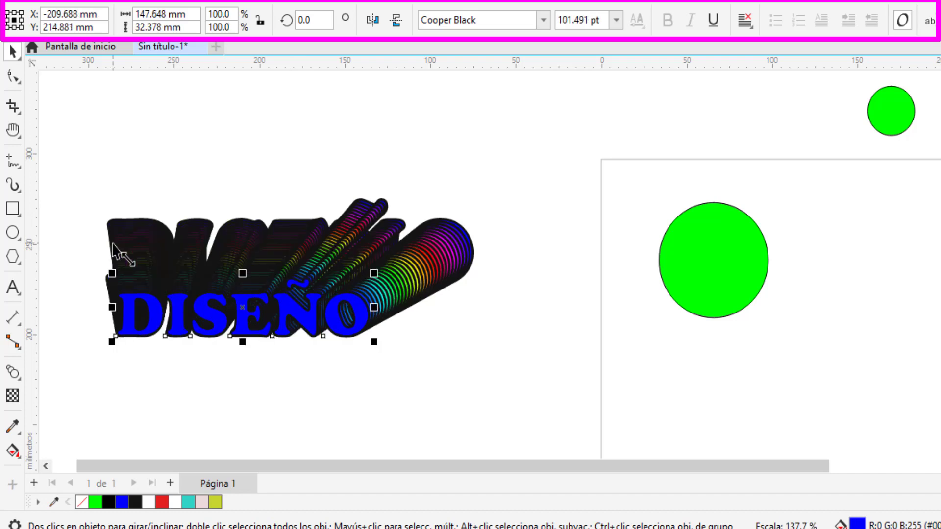
- Shift the blend's front DISEÑO text about 30 mm right and slightly up
drag(240, 289, 292, 279)
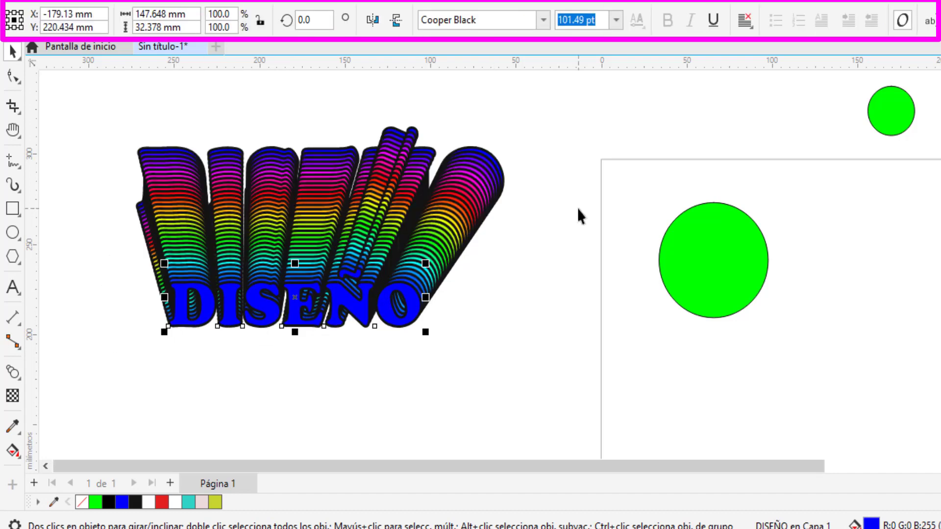
- Fill the small circle with dark green and blend it into the large bright green circle
click(891, 130)
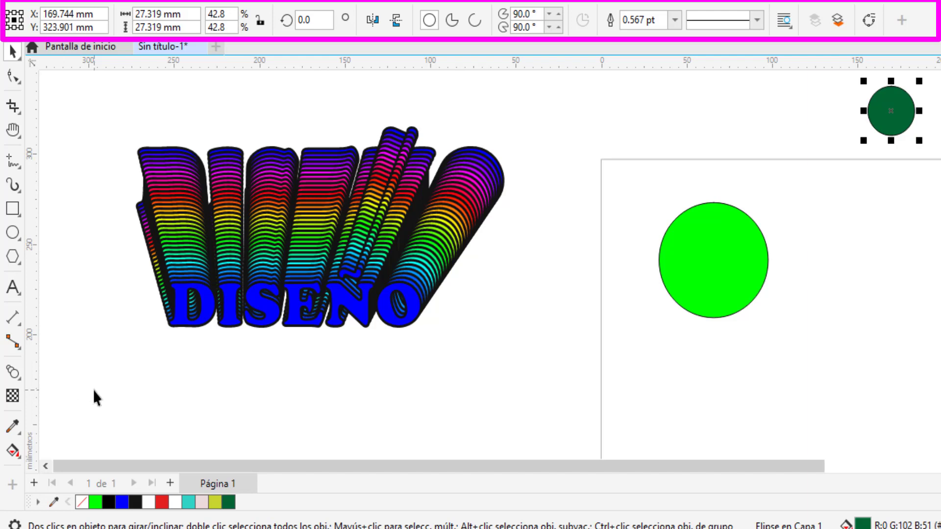
click(13, 373)
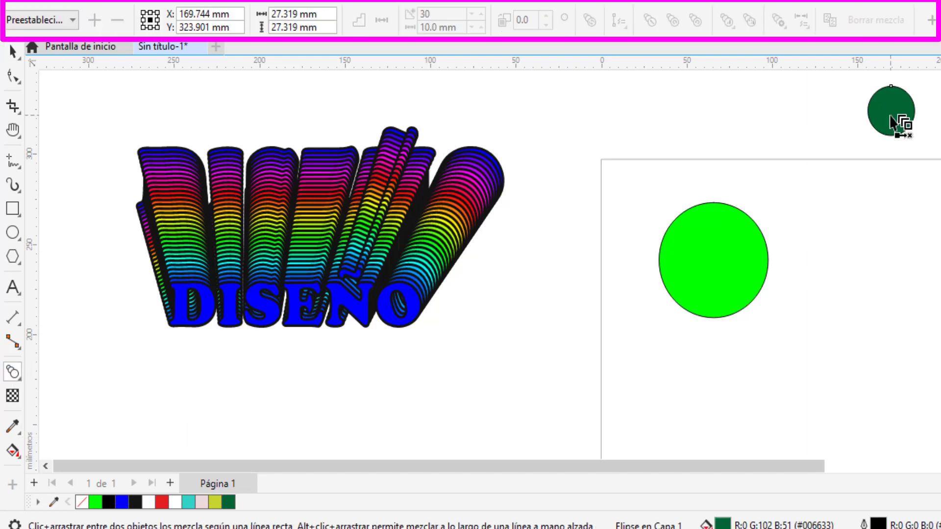
drag(892, 111, 745, 248)
- Set the circle blend's number of steps to 30 and raise it to 50
double_click(437, 15)
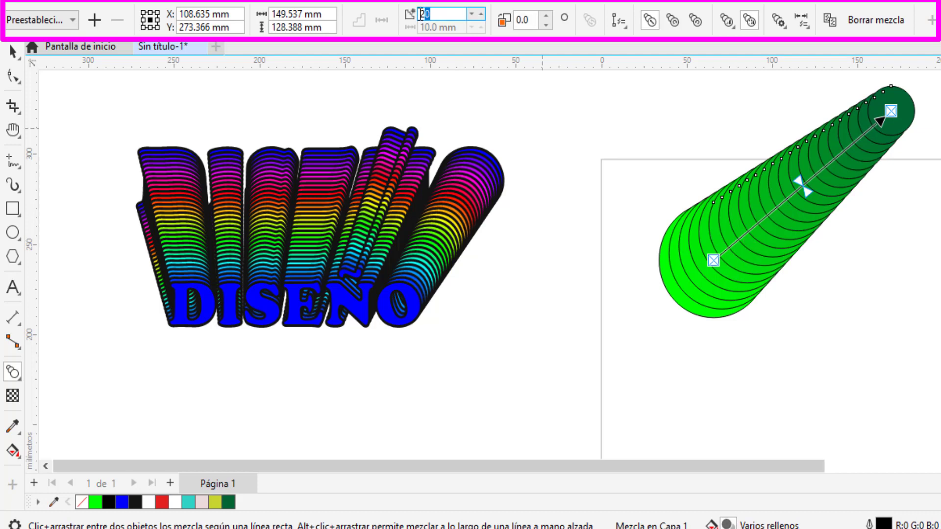
text(30)
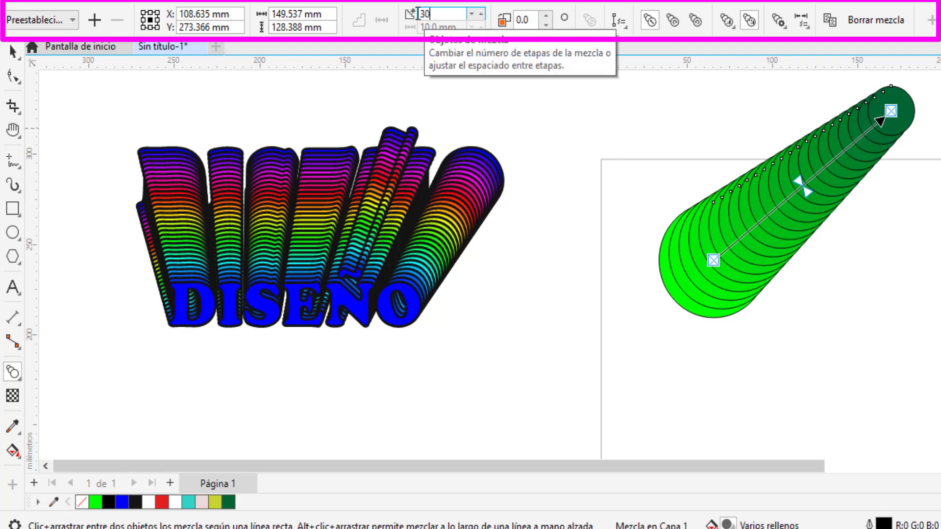
key(Return)
double_click(418, 14)
text(50)
key(Return)
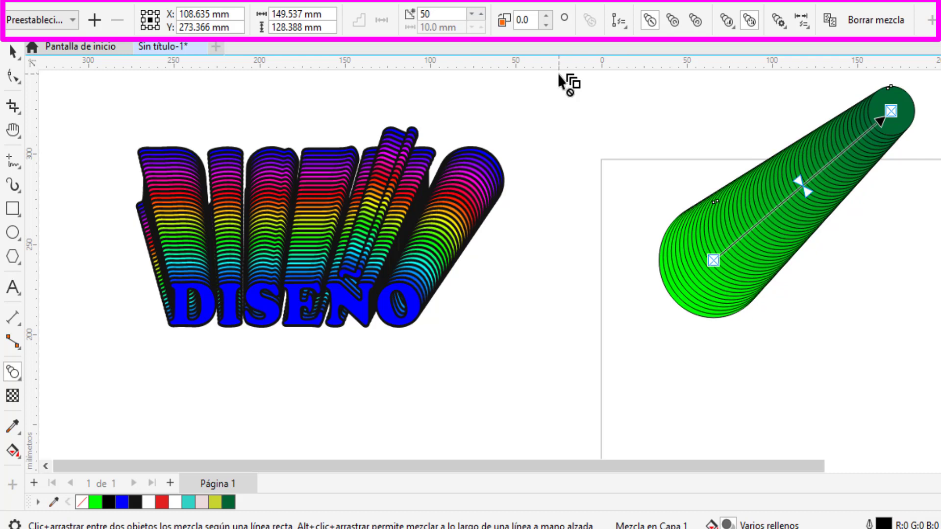
- Try the clockwise and counterclockwise colour progressions on the circle blend and settle on clockwise
click(676, 24)
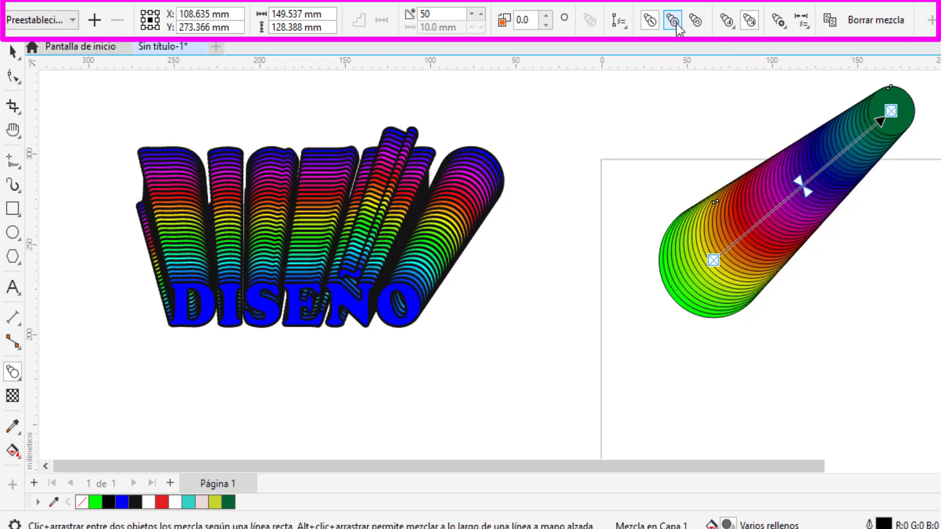
click(696, 22)
click(672, 22)
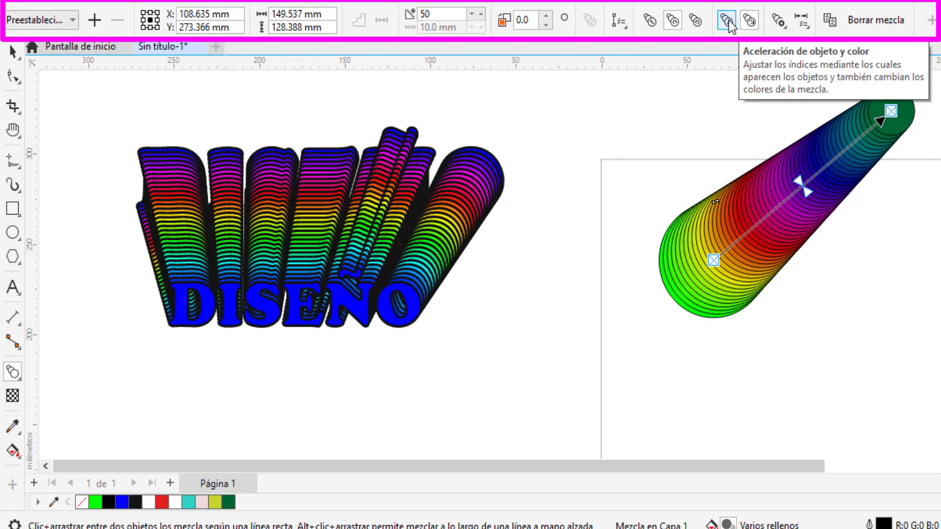
- Increase both the object acceleration and the colour acceleration of the circle blend
click(728, 21)
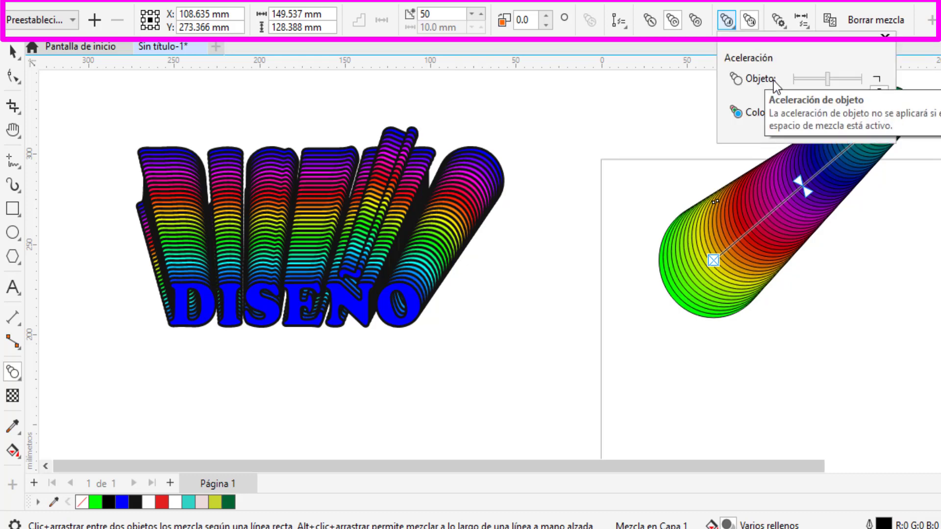
drag(827, 79, 841, 79)
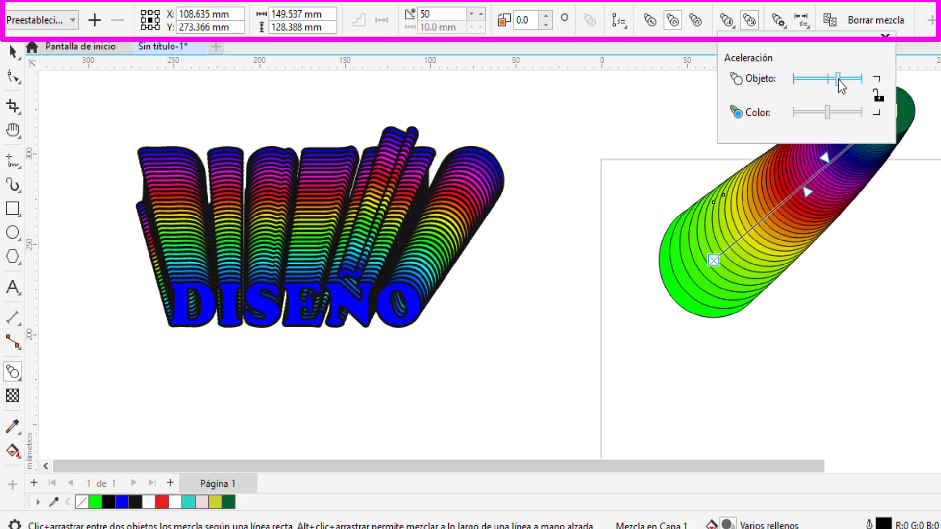
drag(827, 112, 845, 120)
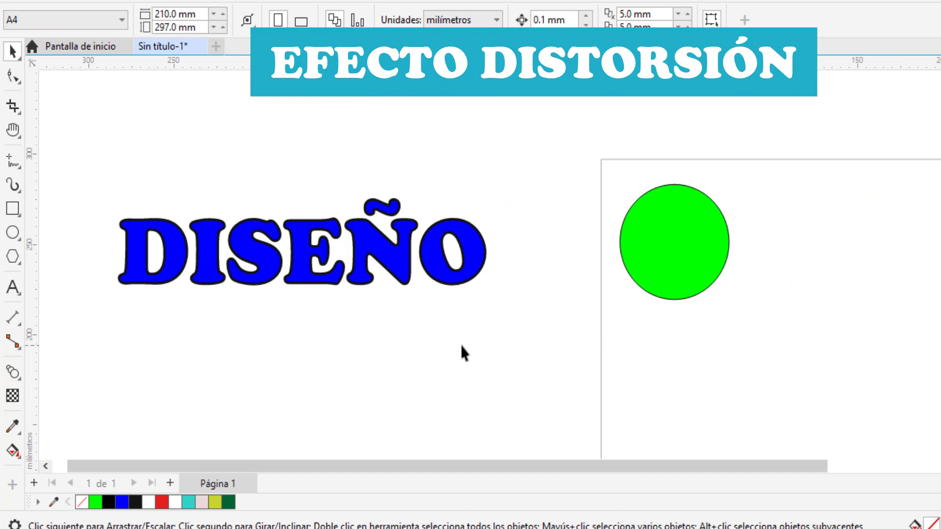
- Apply a push and pull distortion to the DISEÑO text from its S and reduce the amplitude to 10
click(18, 378)
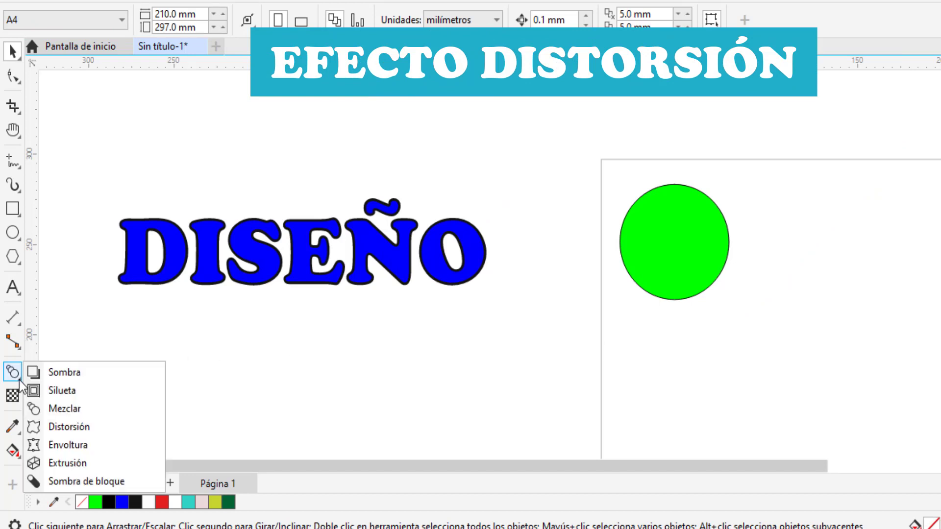
click(61, 427)
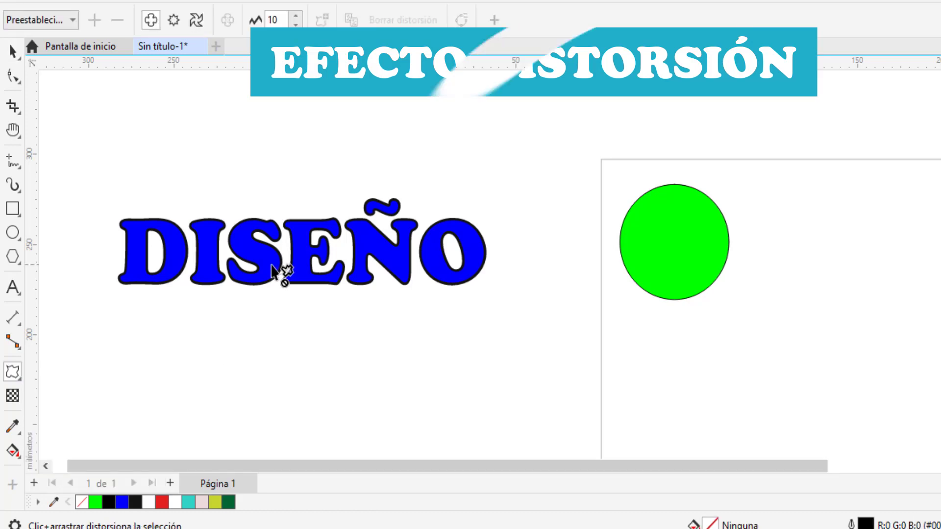
drag(273, 263, 292, 312)
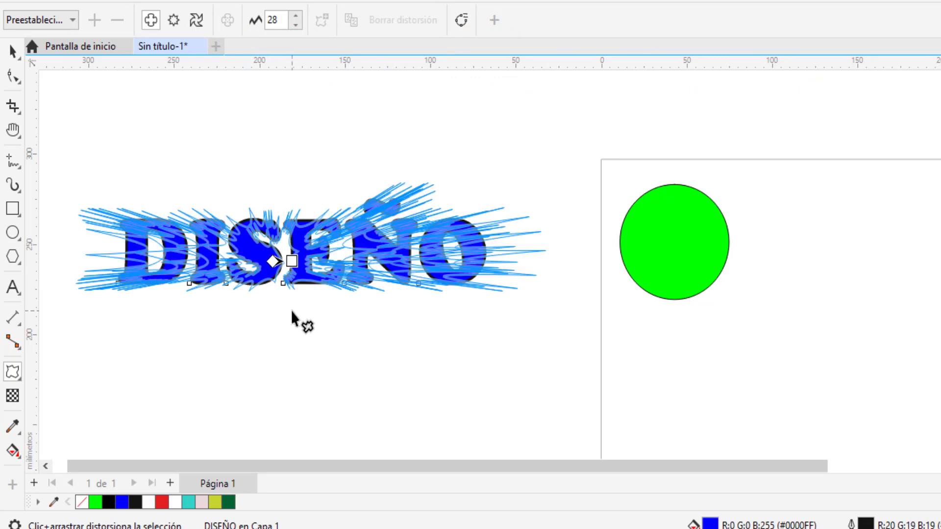
drag(292, 312, 357, 380)
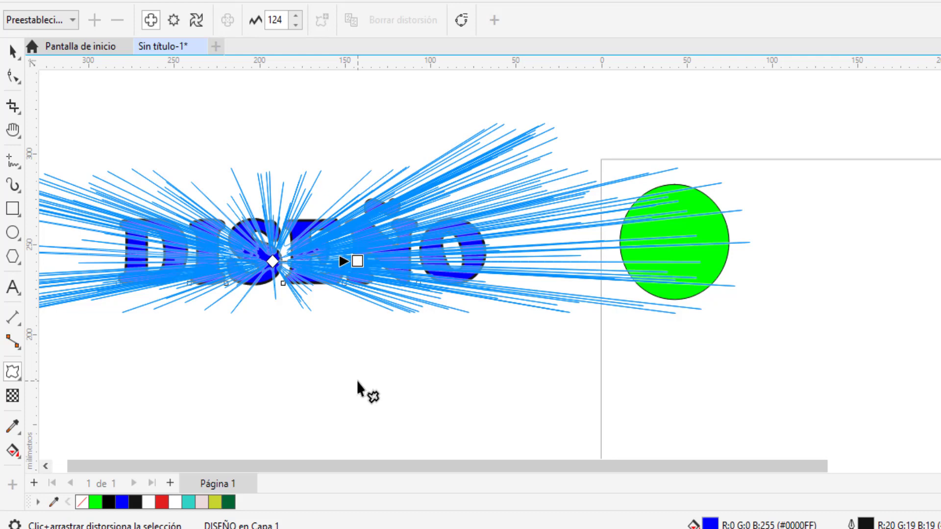
drag(357, 380, 293, 316)
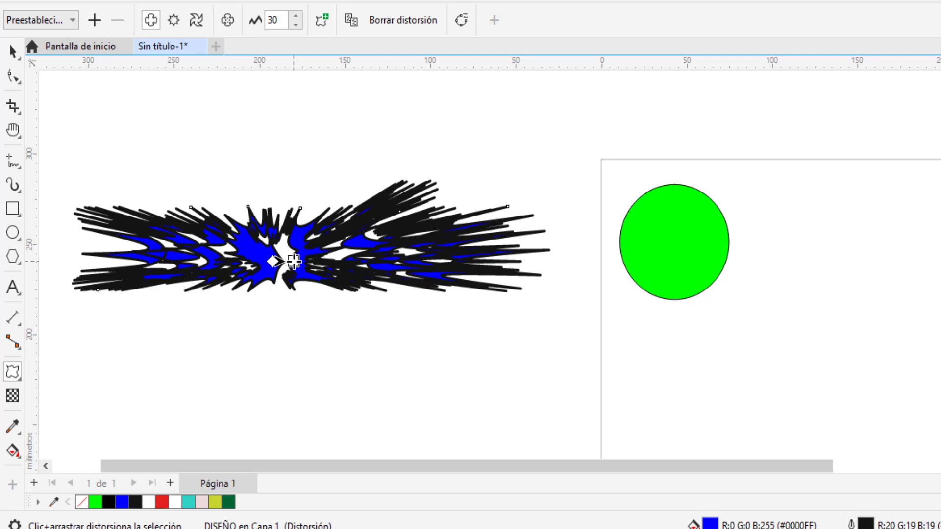
mouse_move(293, 262)
mouse_down()
mouse_move(319, 259)
mouse_move(278, 261)
mouse_up()
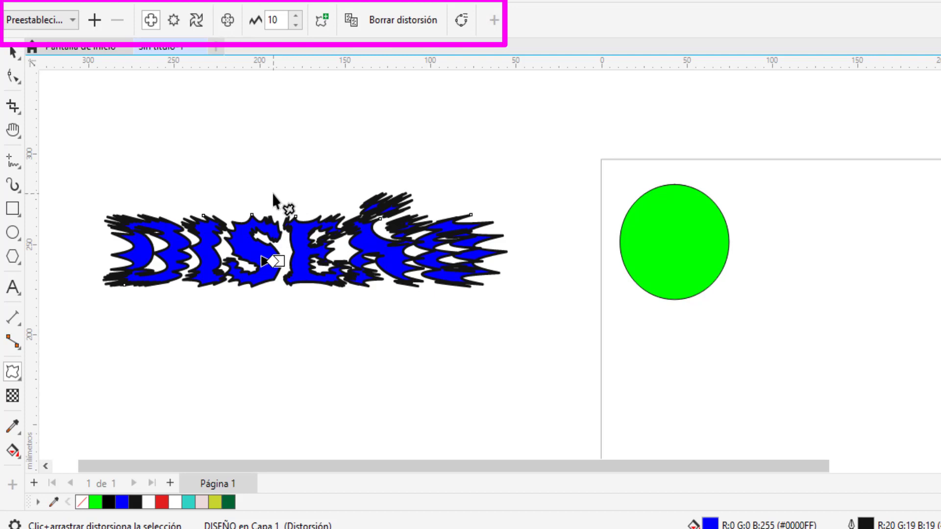
- Add a zipper distortion of amplitude 2 and frequency 5 to the DISEÑO text, plus a counterclockwise twister with 40 additional degrees
click(173, 20)
mouse_move(268, 255)
mouse_down()
mouse_move(354, 354)
mouse_move(300, 296)
mouse_move(276, 244)
mouse_up()
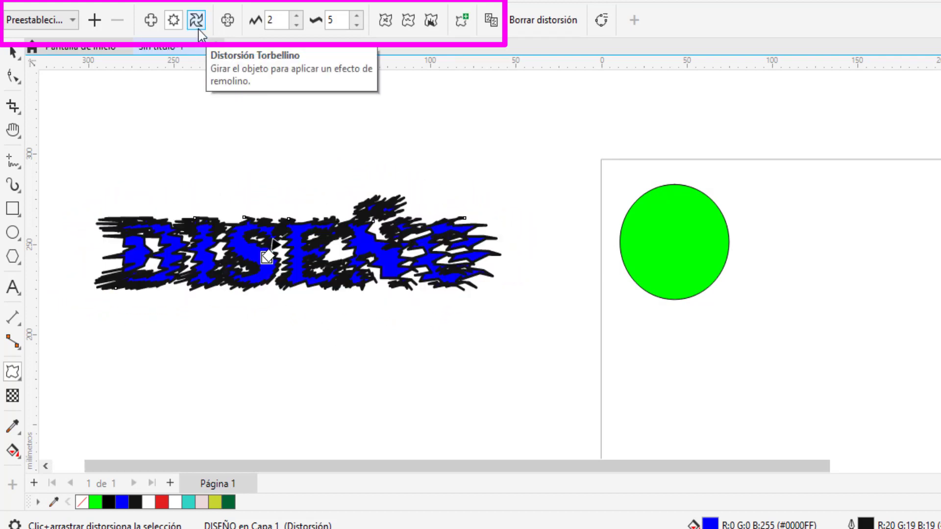
click(198, 26)
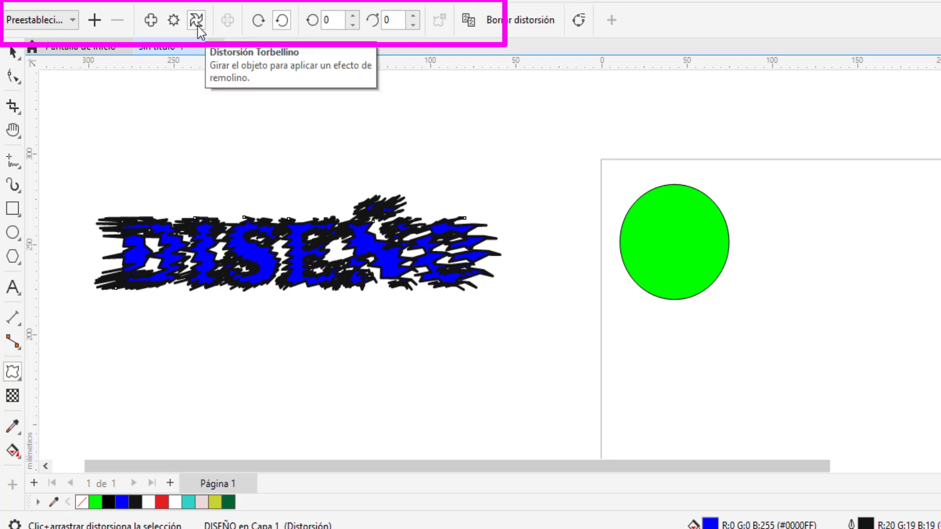
drag(312, 336, 343, 361)
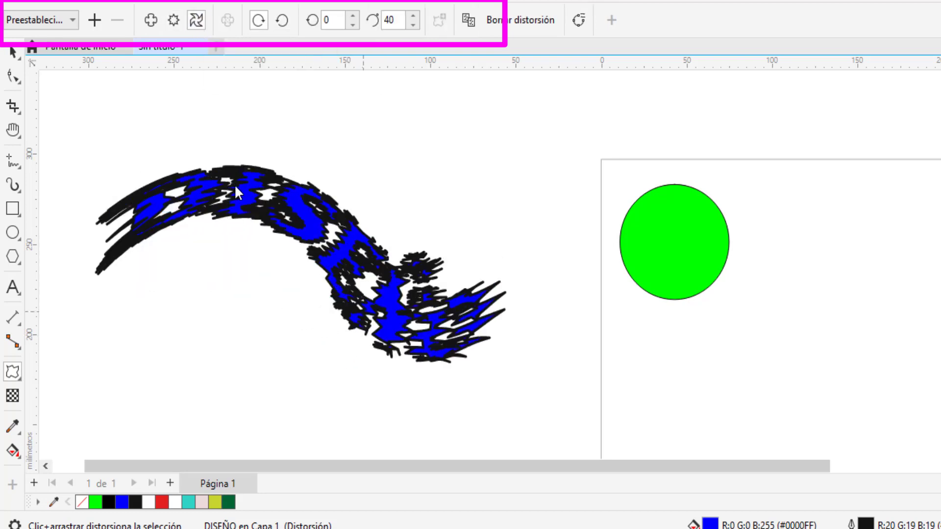
click(282, 20)
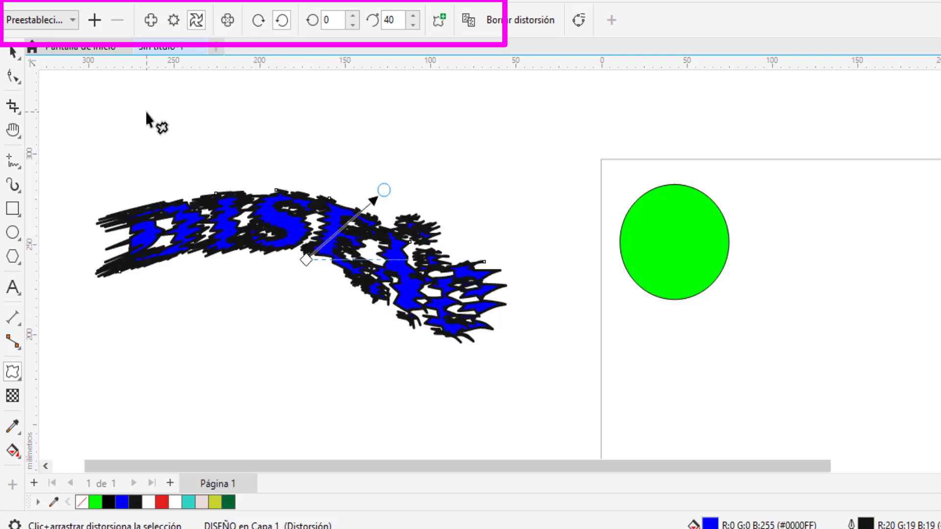
key(space)
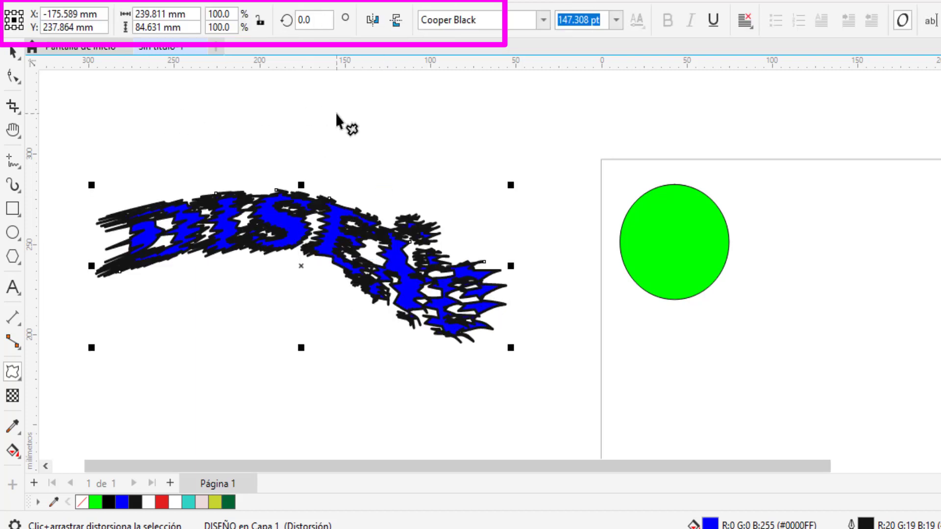
- Replace the green circle with a five-pointed star filled with cyan
click(669, 242)
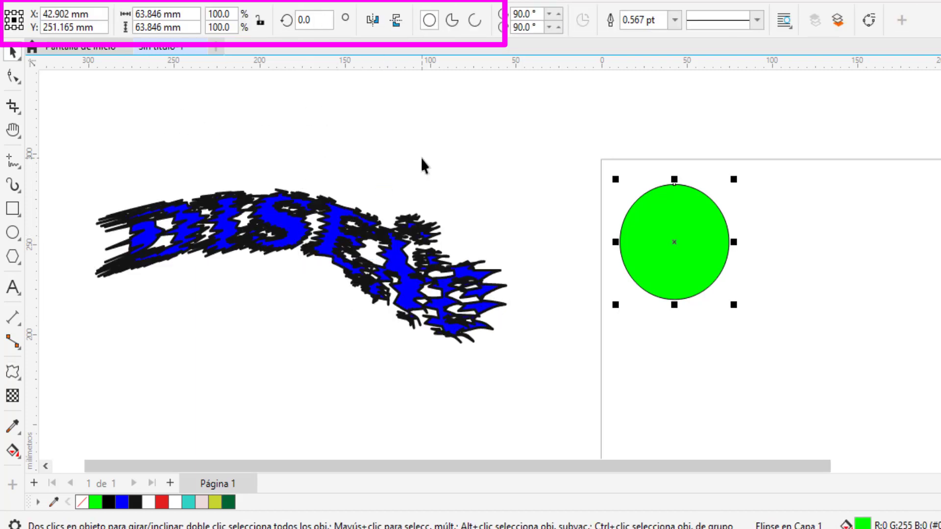
key(Delete)
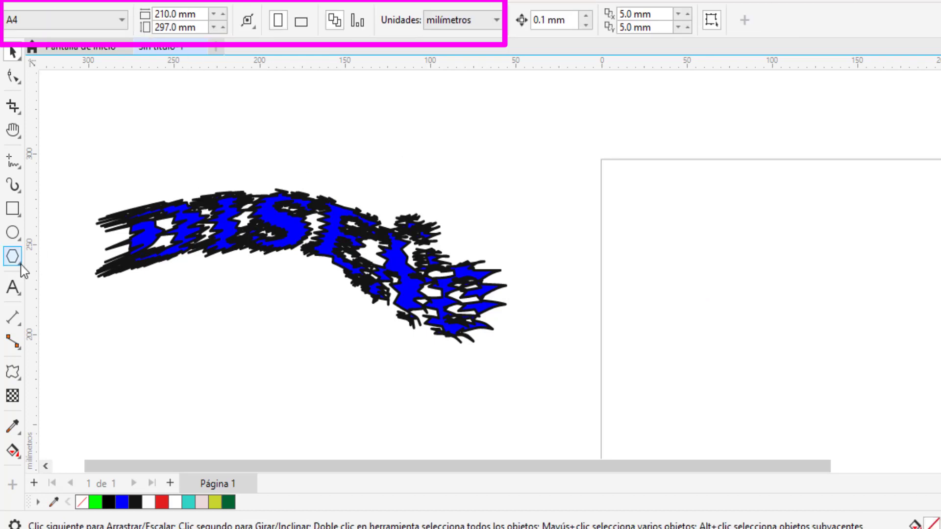
click(21, 264)
click(46, 272)
drag(556, 118, 701, 263)
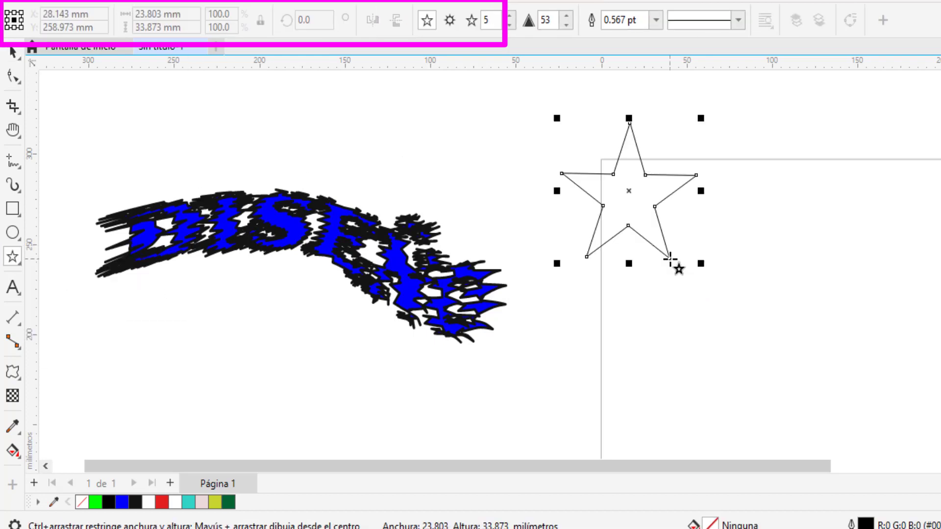
- Distort the star with a clockwise twister of 68 additional degrees and a zipper distortion of amplitude 34 and frequency 5
click(15, 377)
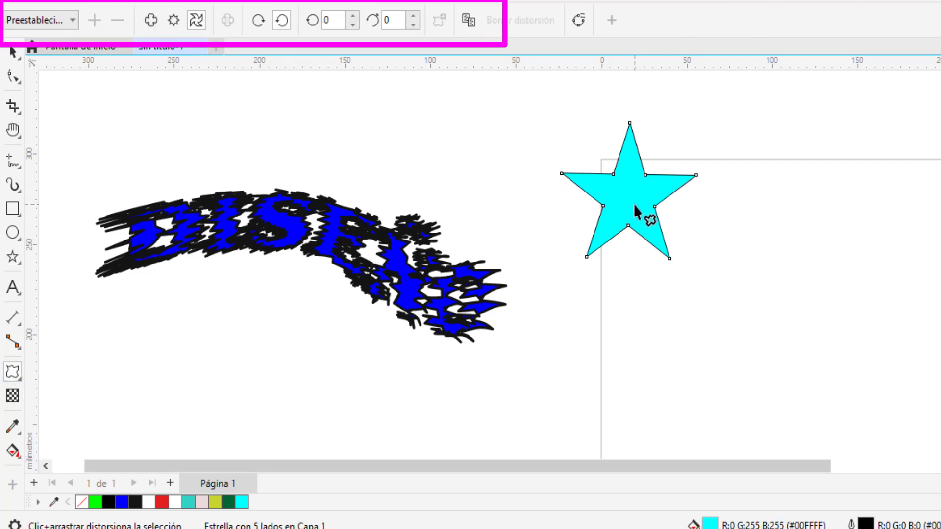
drag(634, 204, 689, 264)
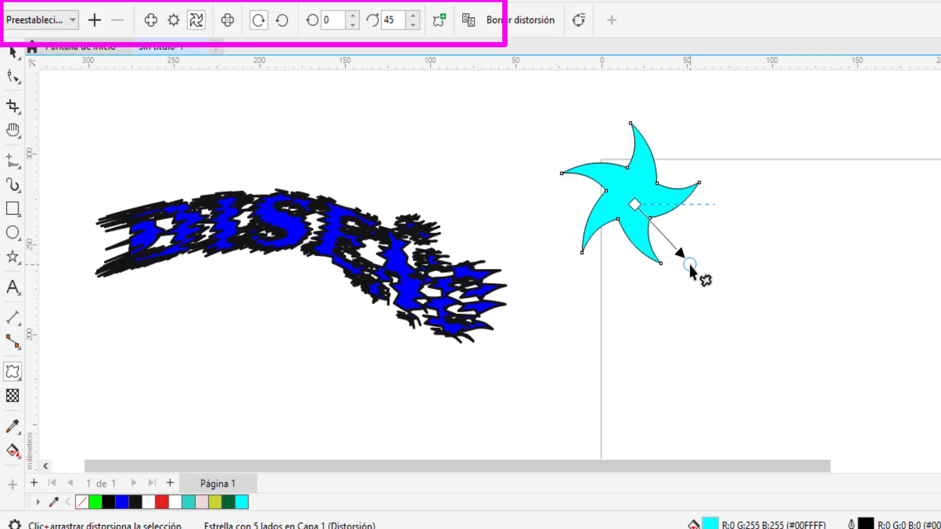
drag(689, 263, 662, 282)
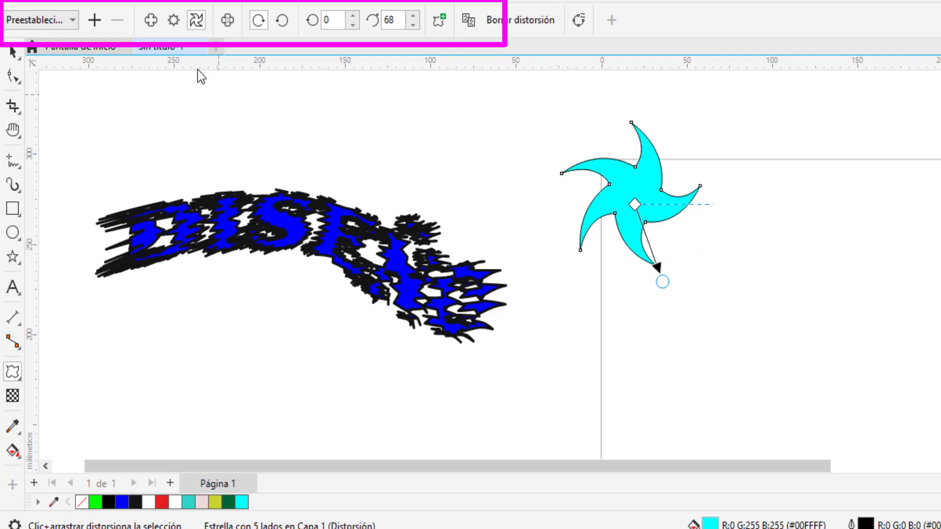
click(175, 28)
drag(651, 220, 666, 239)
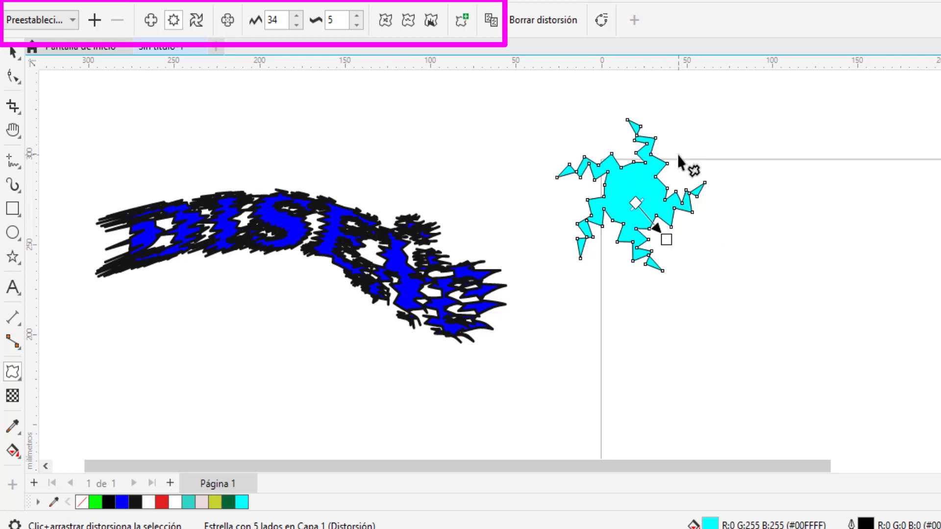
- Add a push and pull distortion to the star and set its amplitude to 30
click(151, 27)
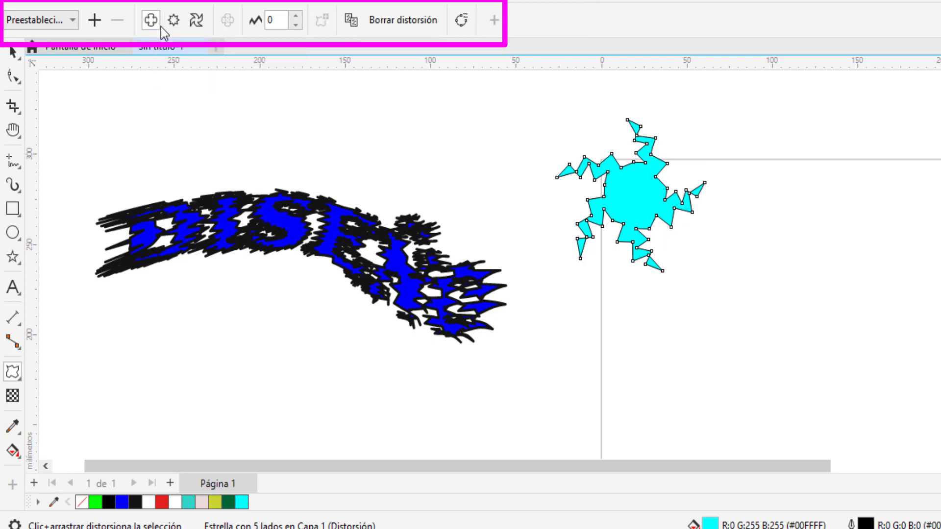
drag(635, 202, 655, 226)
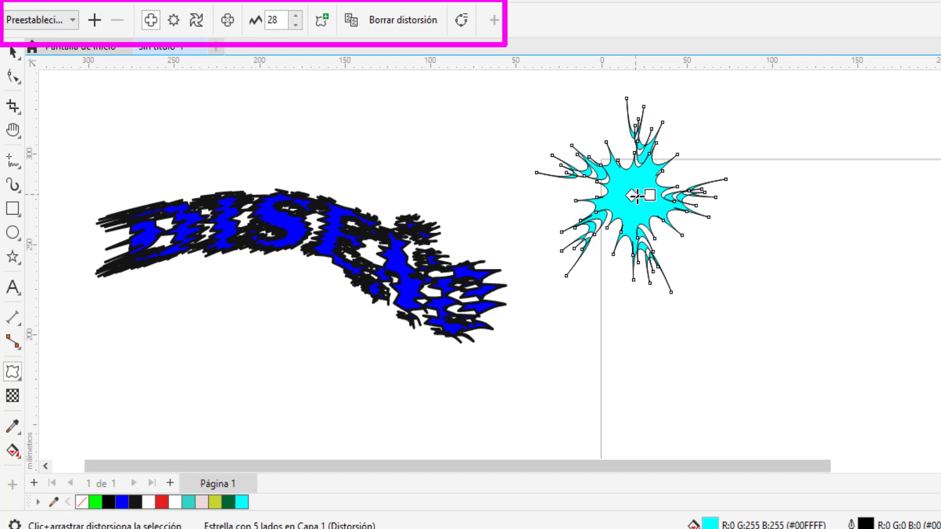
drag(649, 196, 658, 198)
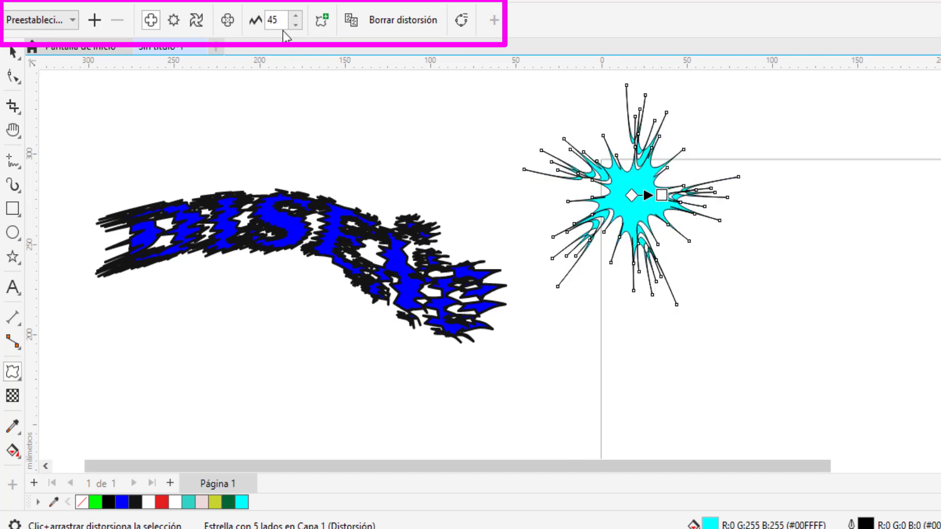
drag(285, 21, 268, 21)
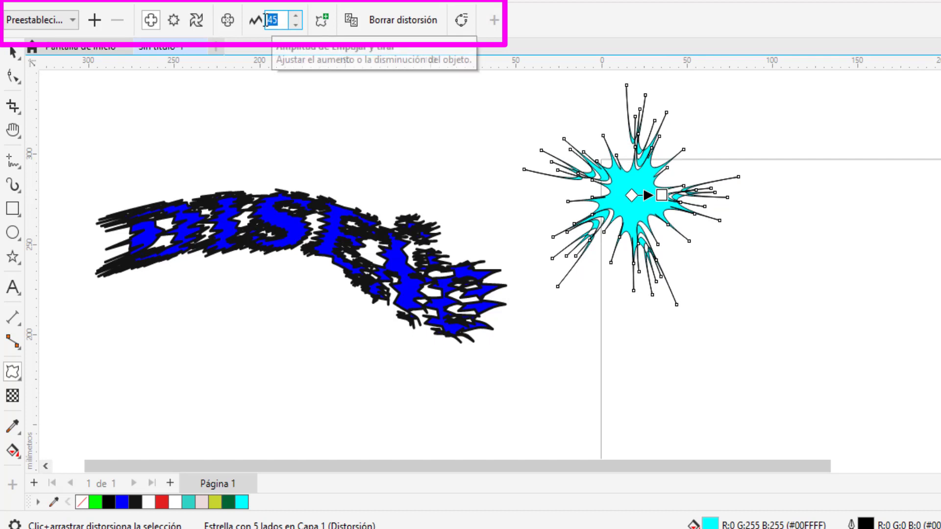
text(30)
key(Return)
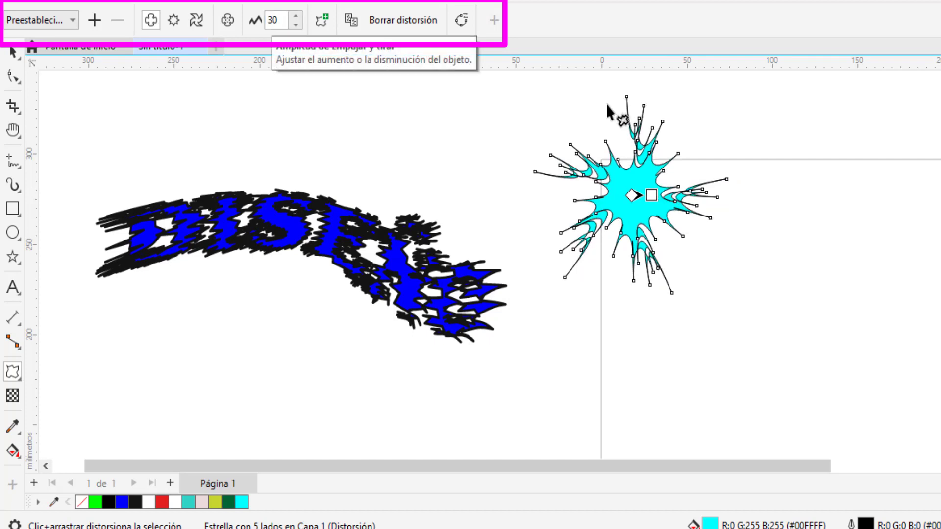
- Clear the distortion from the star
click(399, 20)
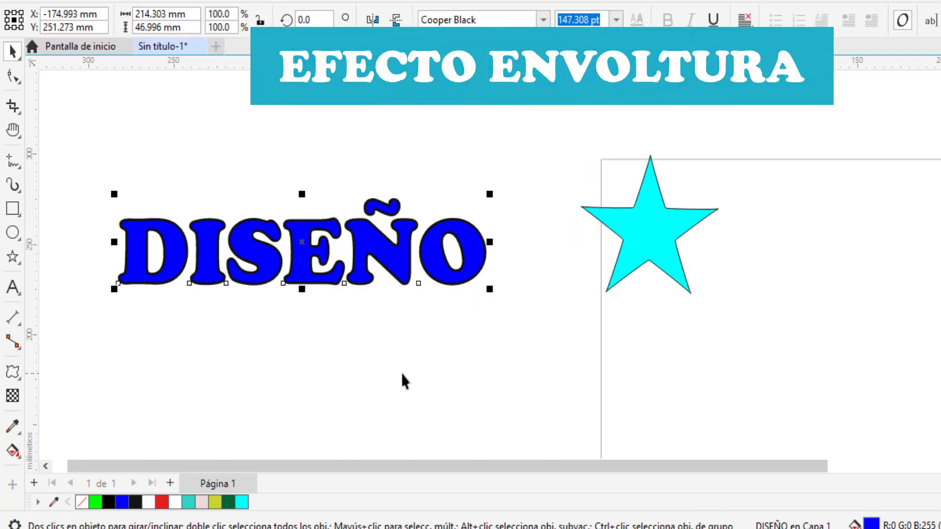
- Apply an unconstrained envelope to the DISEÑO text and bend its upper, lower and left sides inward using the middle nodes
click(20, 383)
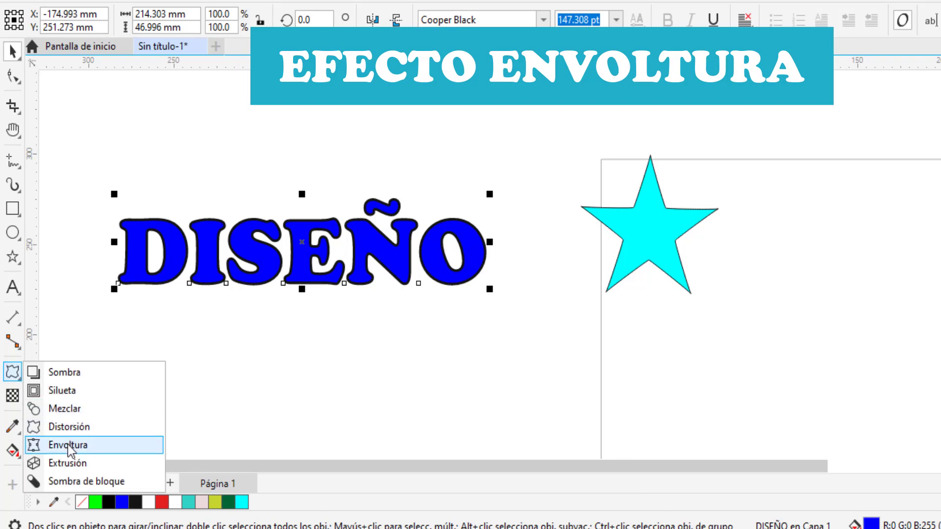
click(69, 445)
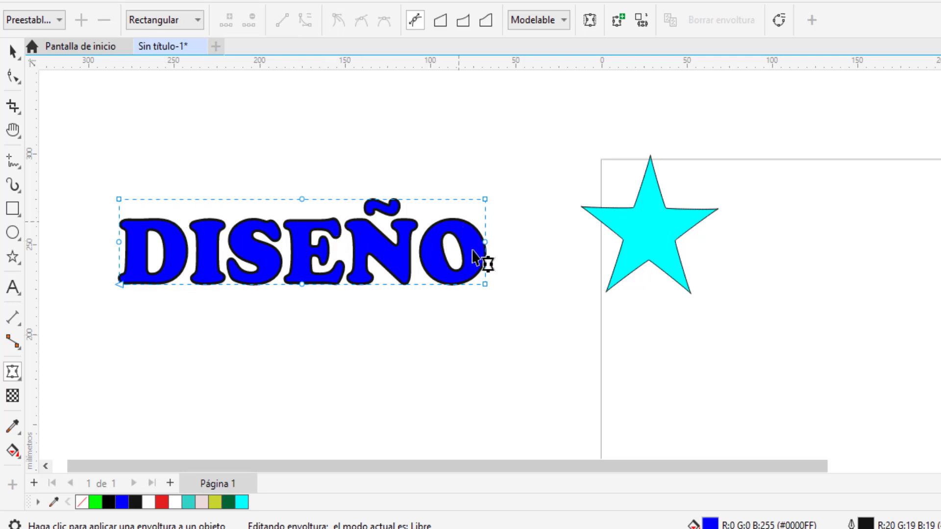
click(302, 200)
drag(302, 199, 298, 231)
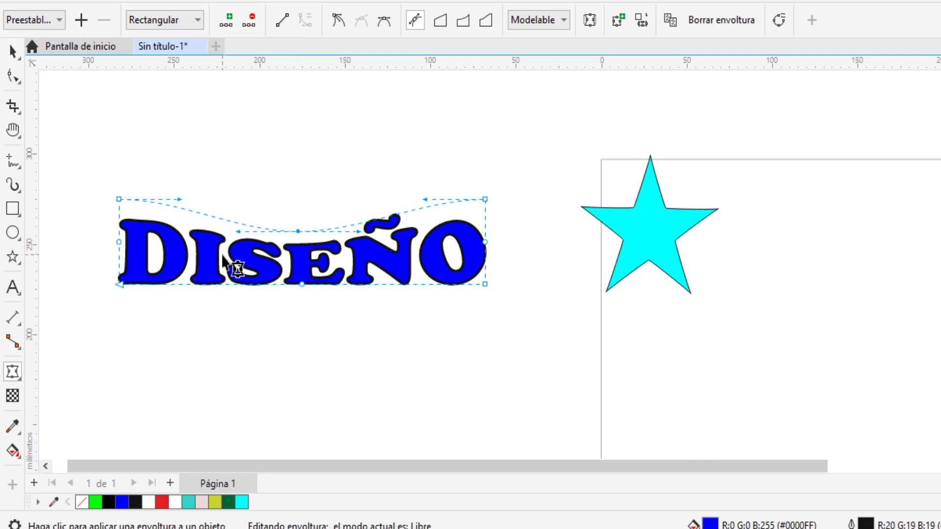
click(302, 284)
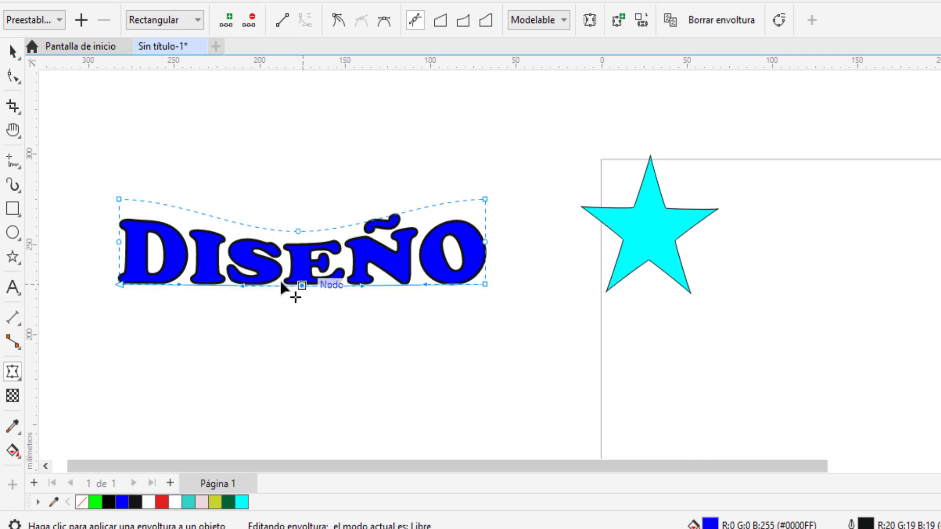
drag(281, 284, 257, 276)
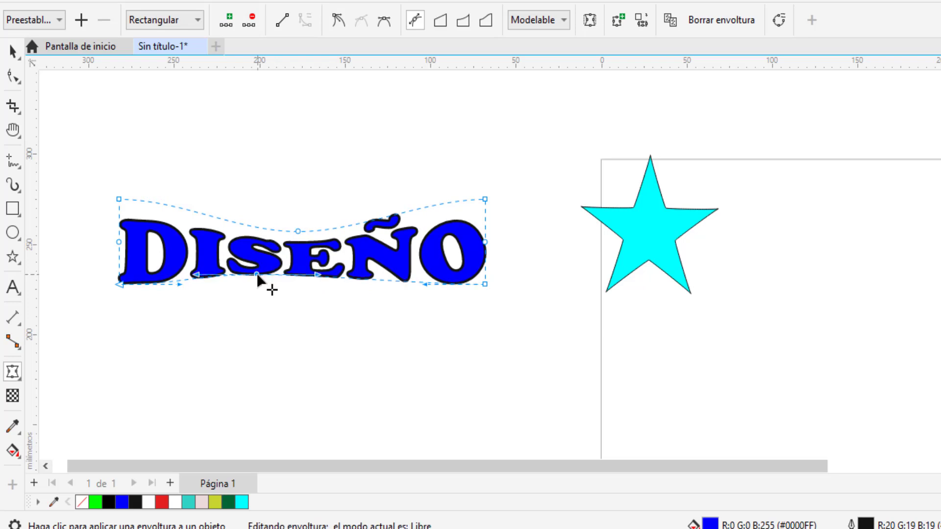
click(119, 242)
mouse_move(121, 242)
mouse_down()
mouse_move(143, 243)
mouse_move(129, 242)
mouse_up()
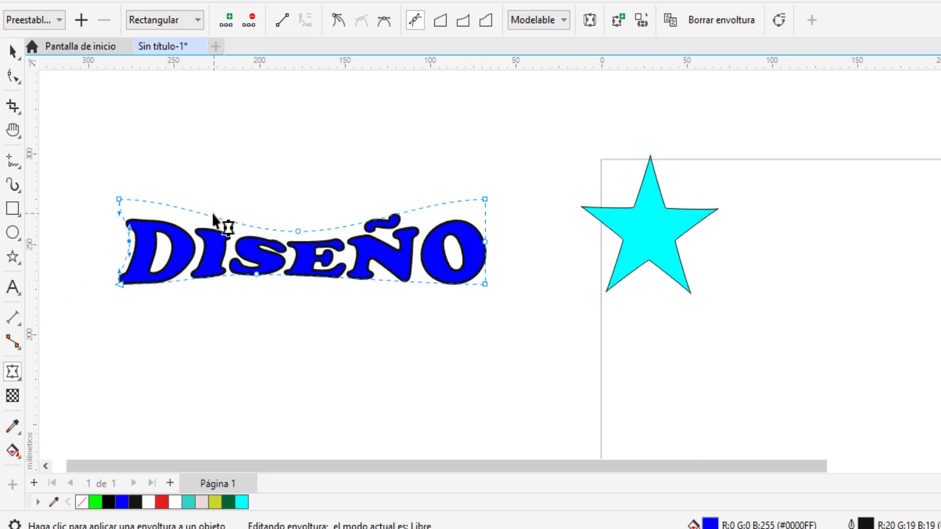
- Add and reposition a node on the text envelope's upper edge, bend the neighbouring curve, and delete the added node
click(213, 216)
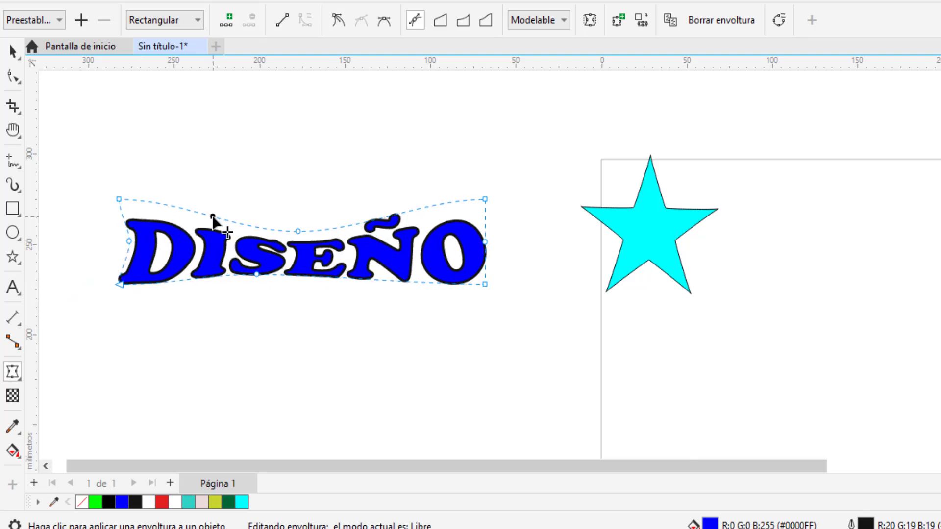
drag(213, 217, 211, 227)
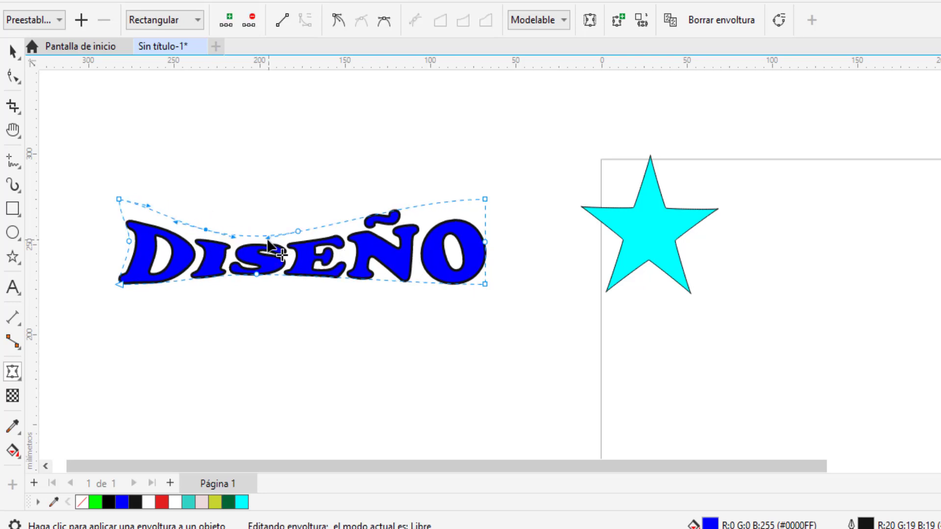
drag(268, 239, 267, 219)
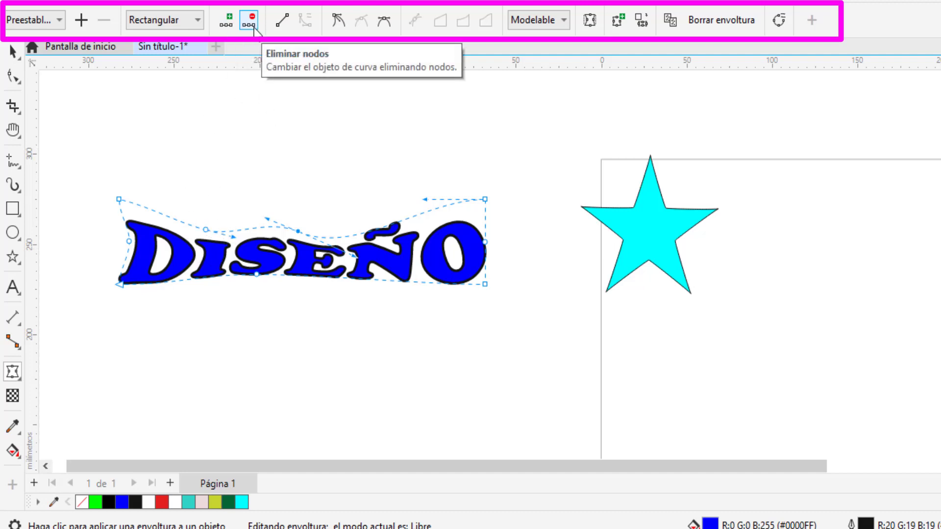
click(206, 229)
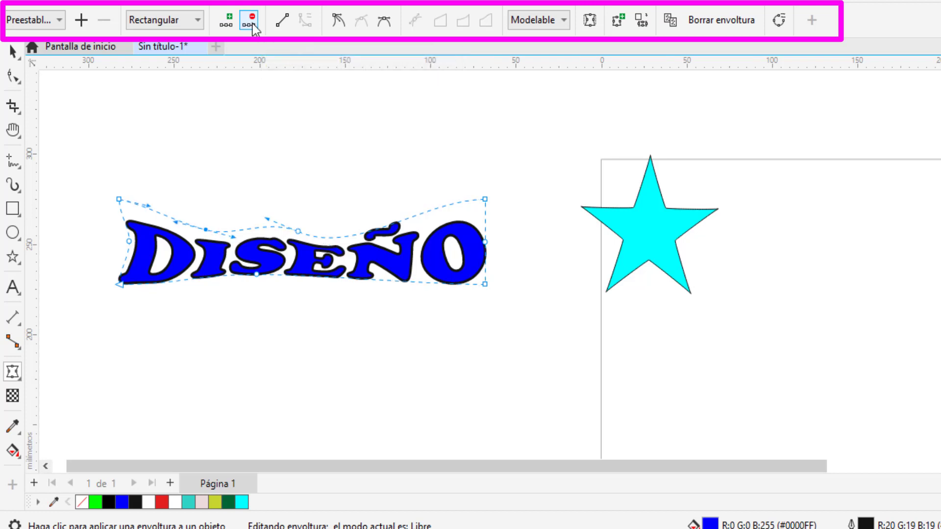
click(252, 23)
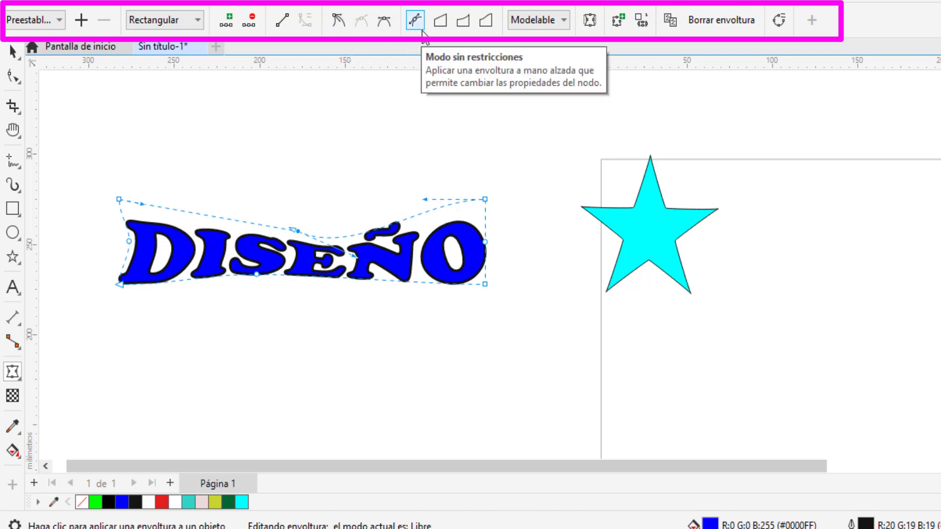
- Switch the text envelope to straight-line mode, and raise its upper middle node in single-arc mode
click(440, 24)
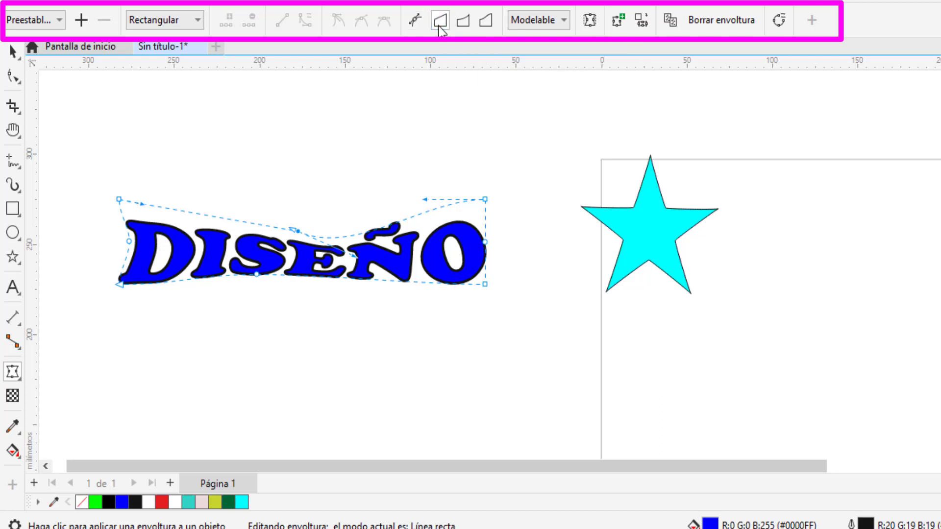
click(463, 22)
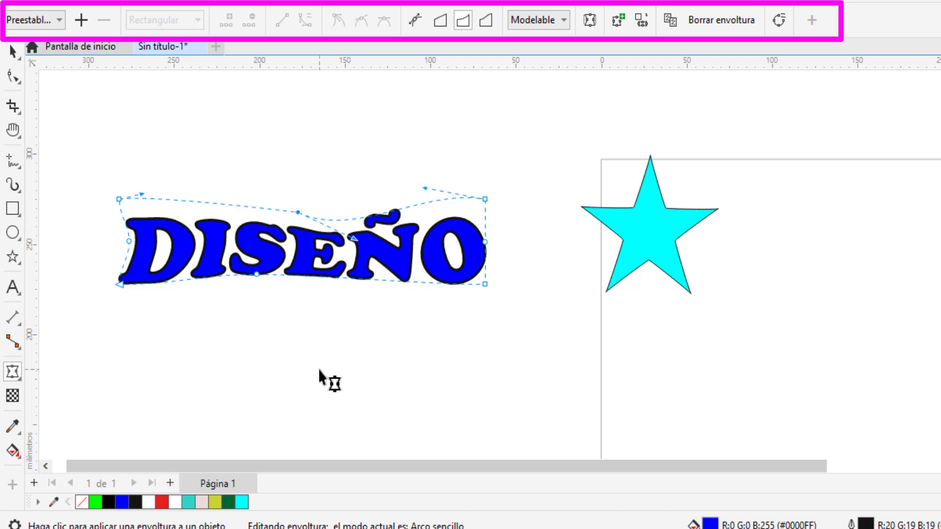
key(space)
- Envelope the star in double-arc mode with its upper and lower middle nodes pulled inward, and set the mapping to Original
key(Tab)
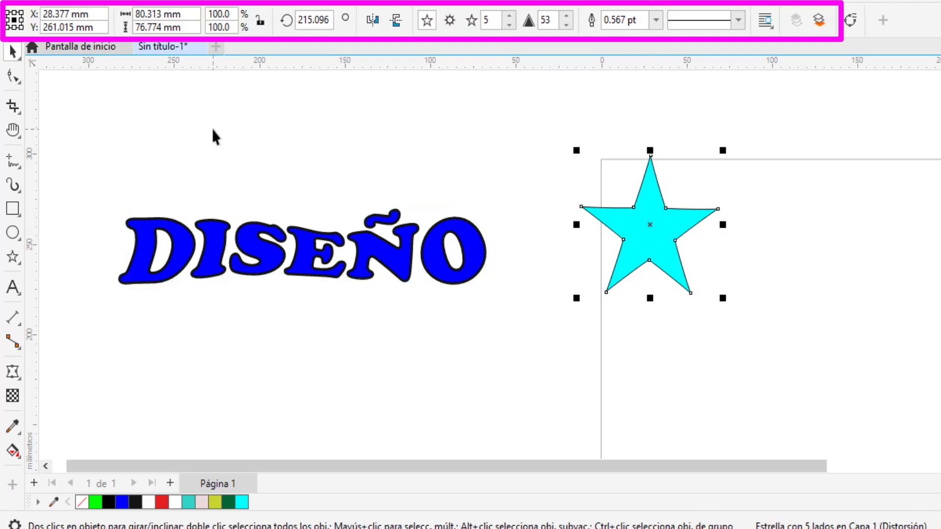
click(13, 375)
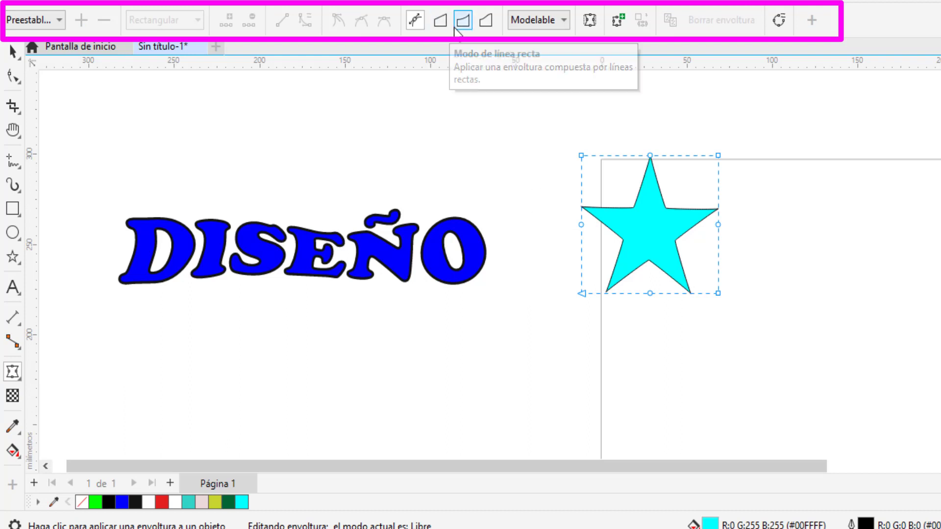
click(486, 20)
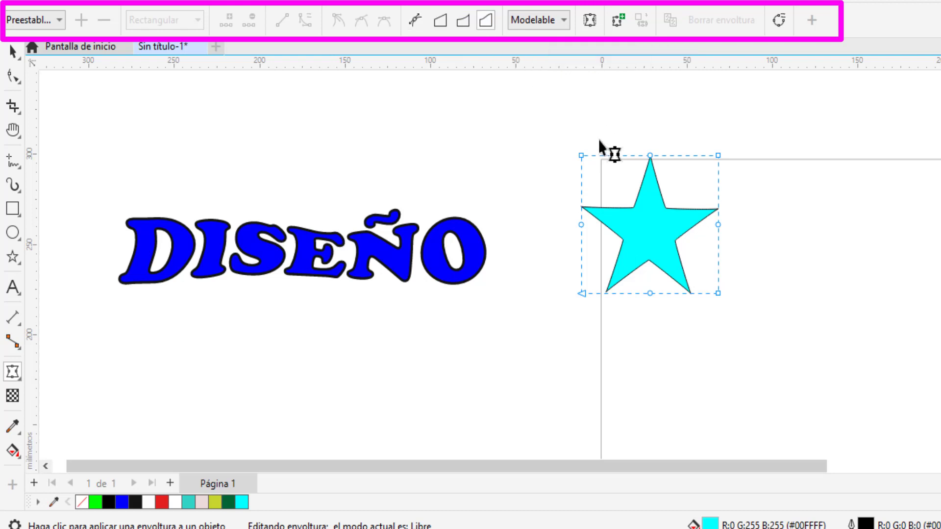
drag(650, 155, 649, 182)
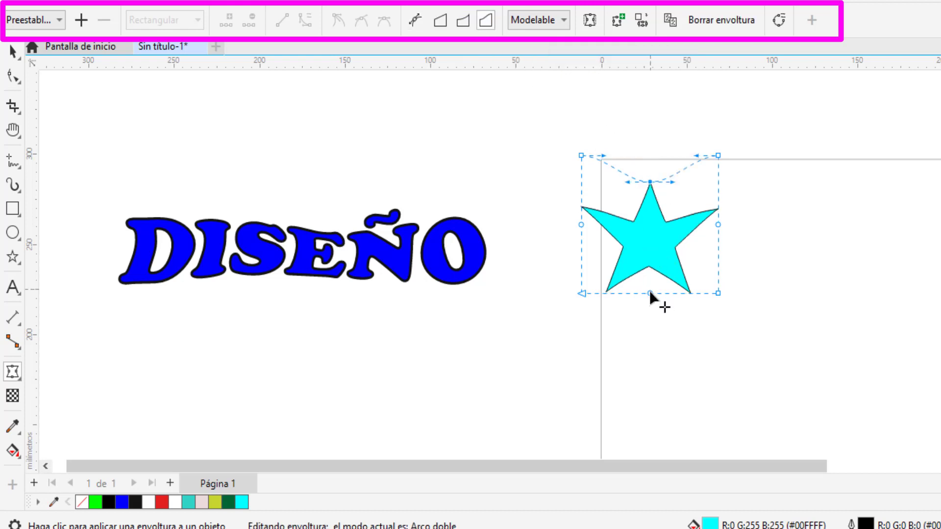
drag(650, 293, 648, 267)
click(566, 25)
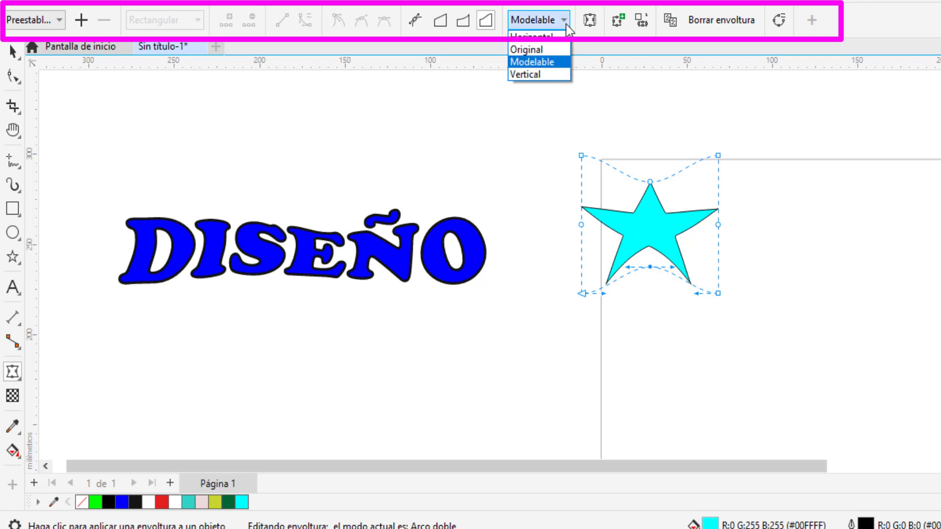
click(552, 49)
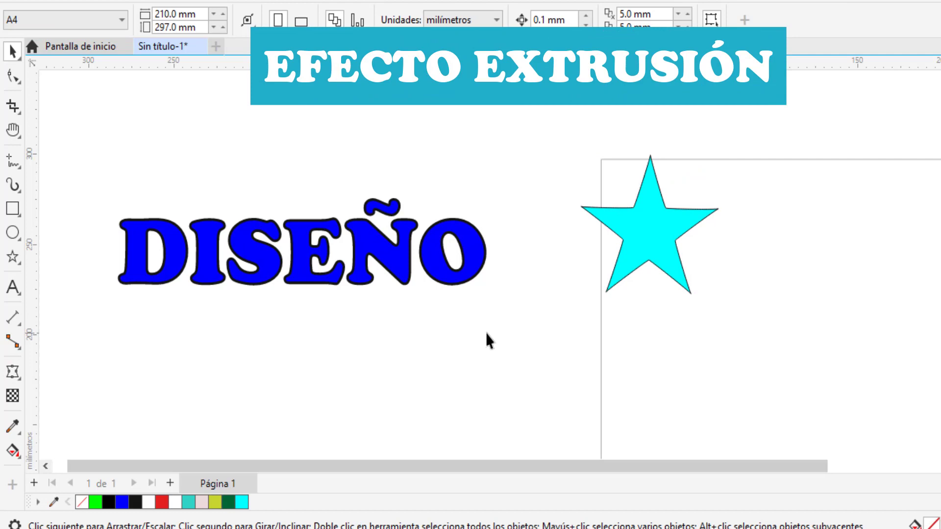
- Extrude the DISEÑO text diagonally down to the right and set the extrusion depth to 19
click(19, 380)
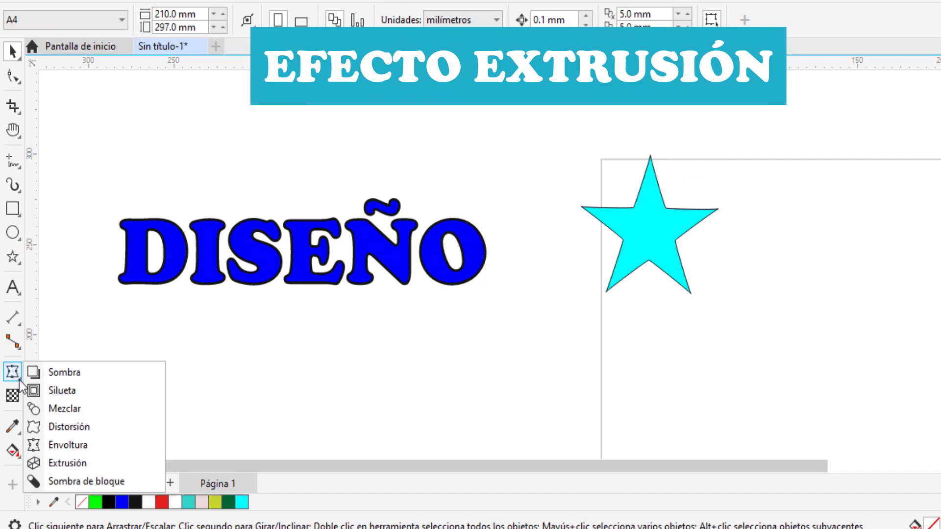
click(62, 463)
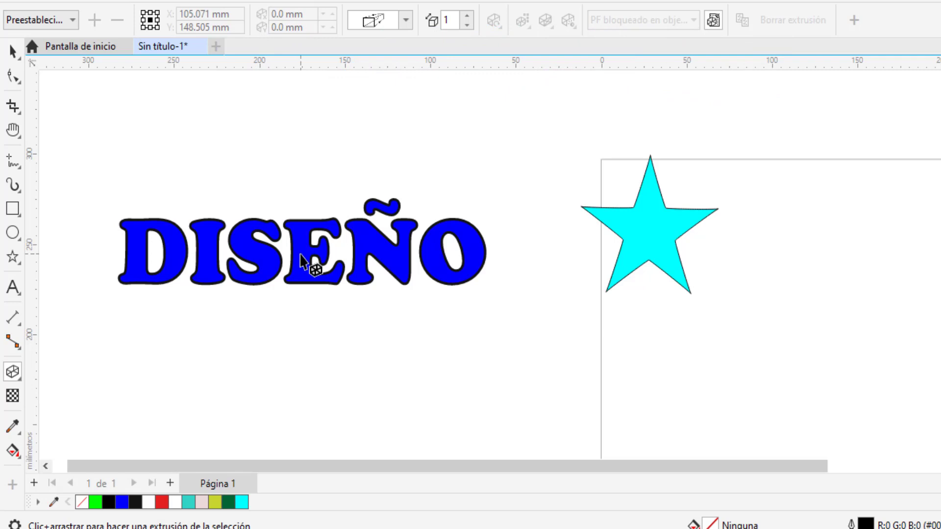
drag(314, 260, 521, 430)
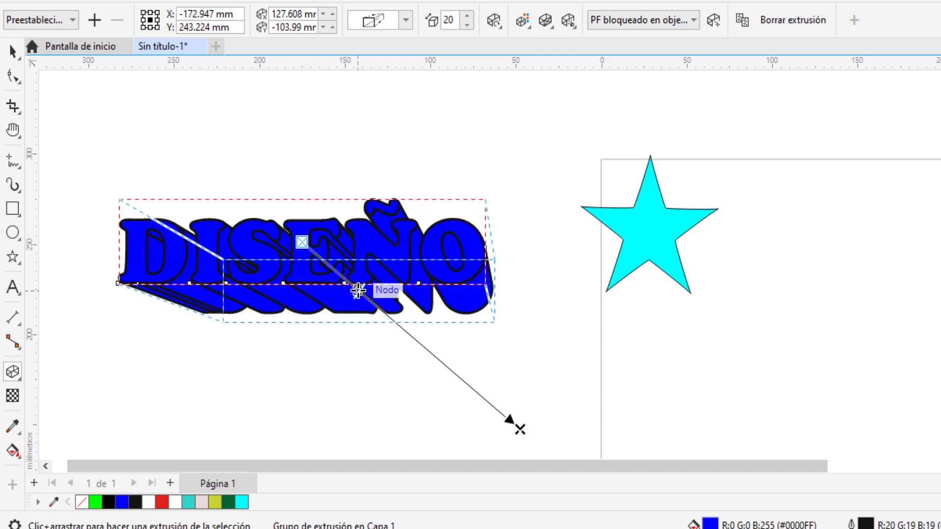
drag(303, 242, 343, 279)
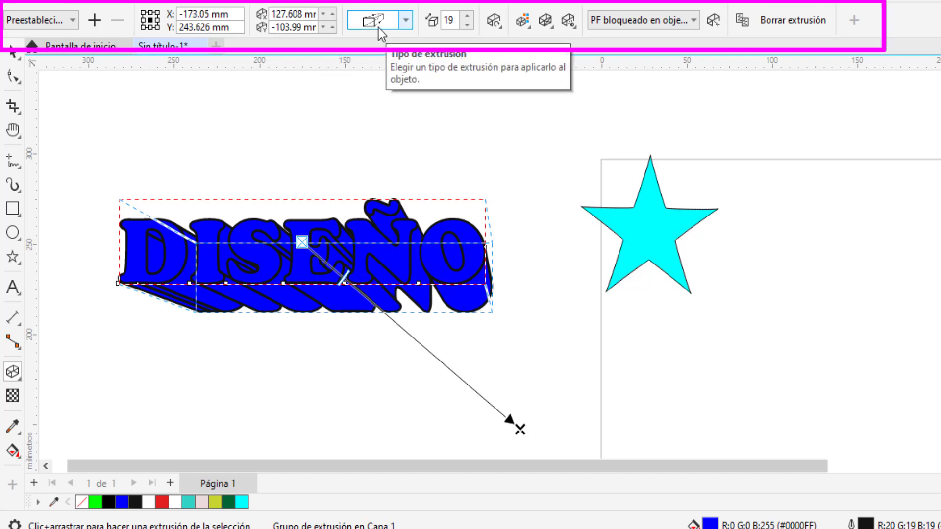
- Try the small-front extrusion type on the text and switch it to back parallel
click(408, 22)
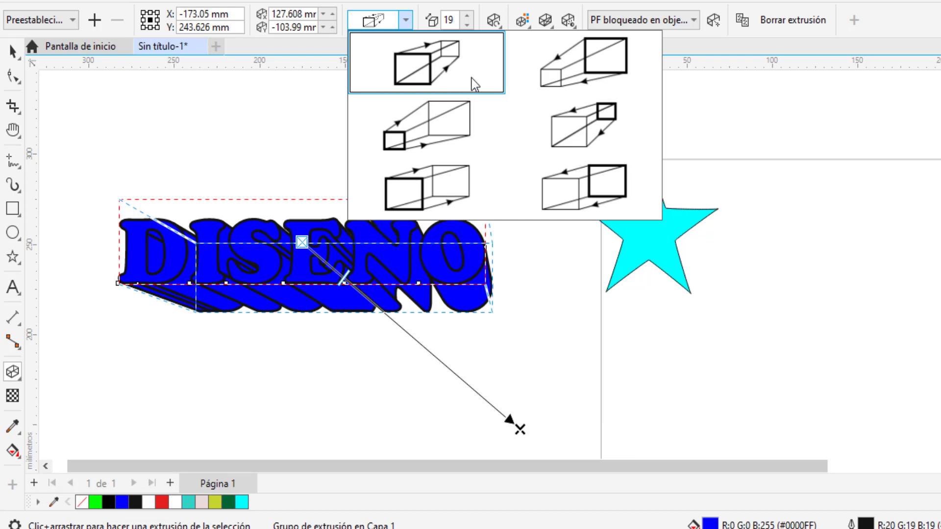
click(559, 74)
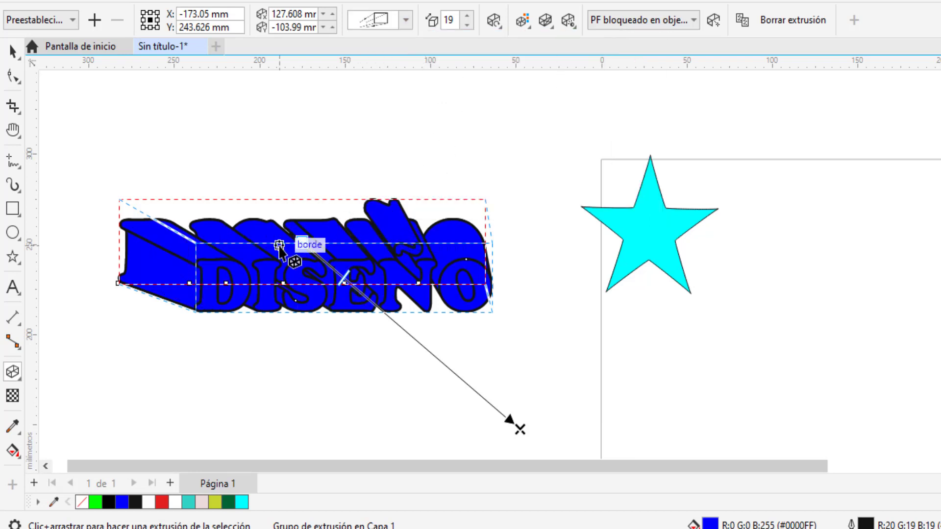
click(406, 21)
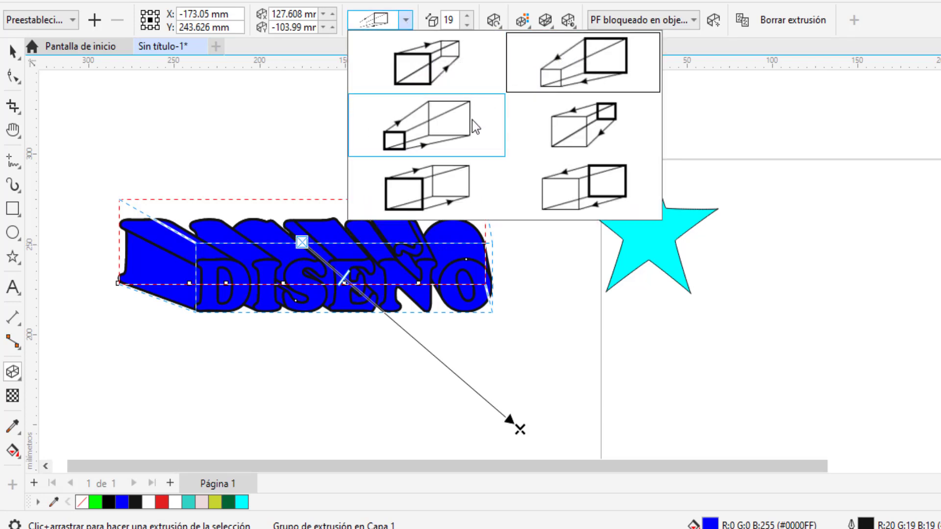
click(457, 180)
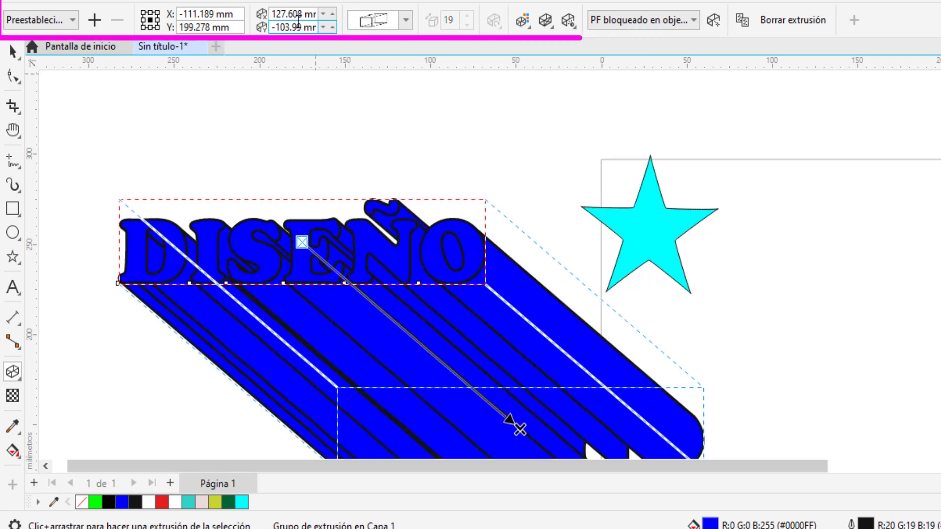
- Raise the extrusion's horizontal vanishing-point value to 129.608 mm, and shorten the extrusion to about 70 mm horizontally and -54 mm vertically
click(332, 14)
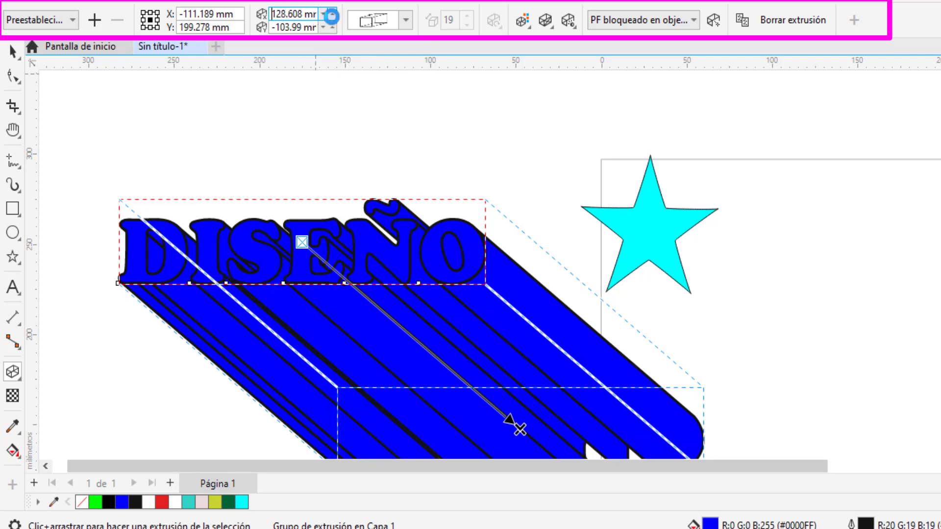
click(332, 15)
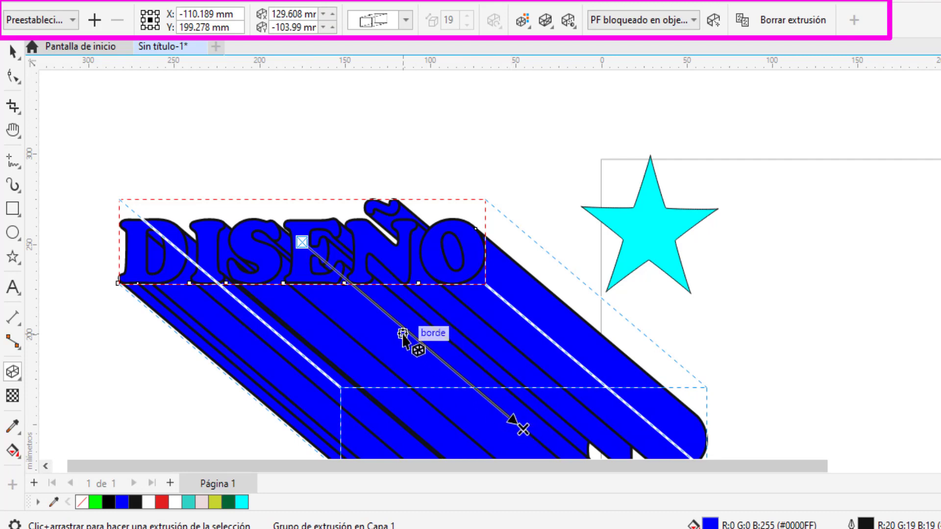
drag(403, 334, 421, 339)
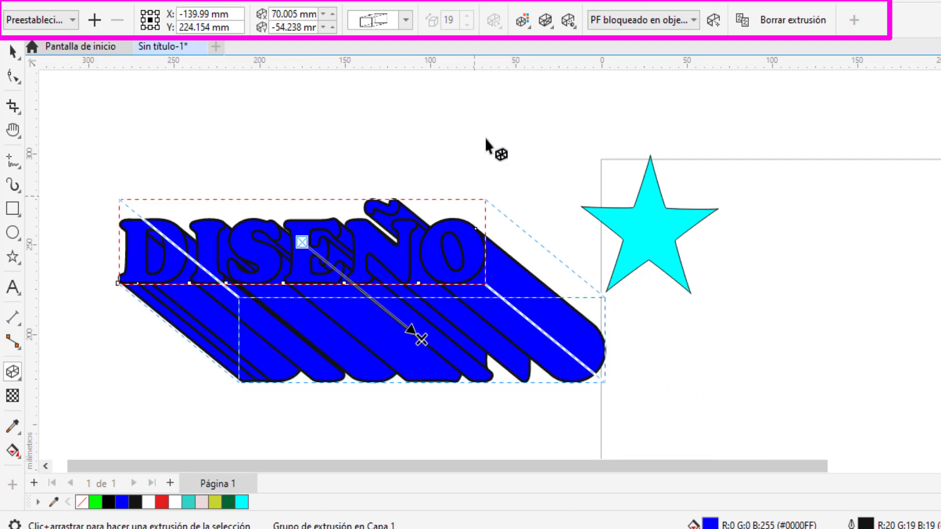
- Fill the text's extrusion with a uniform crimson colour, and switch it to colour shading from blue to black
click(529, 27)
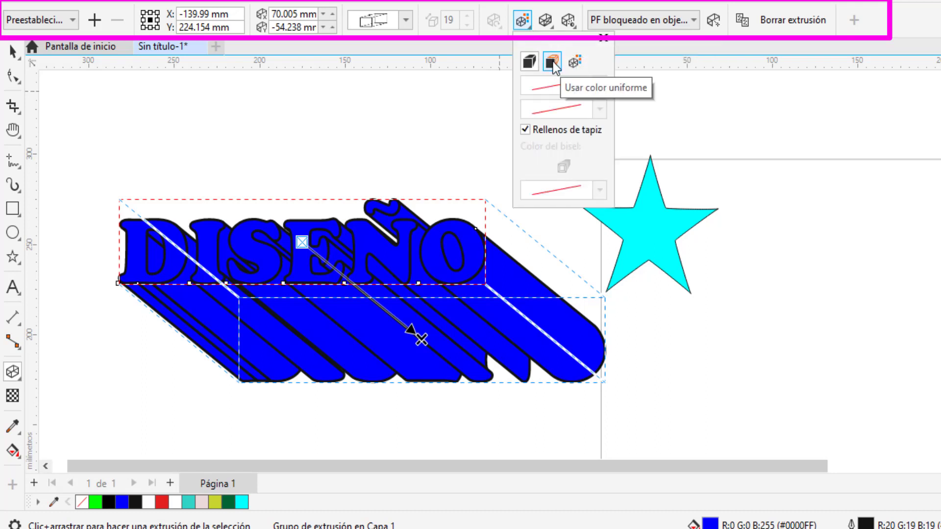
click(553, 62)
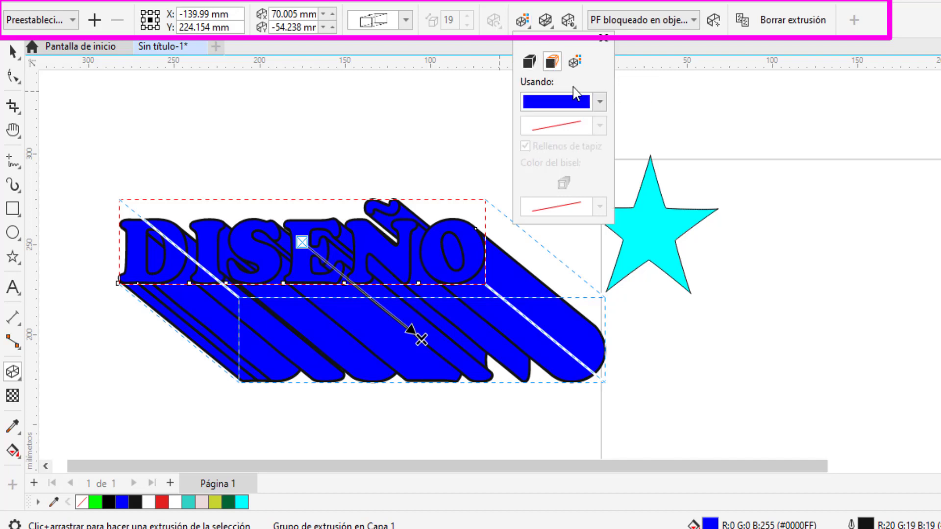
click(599, 102)
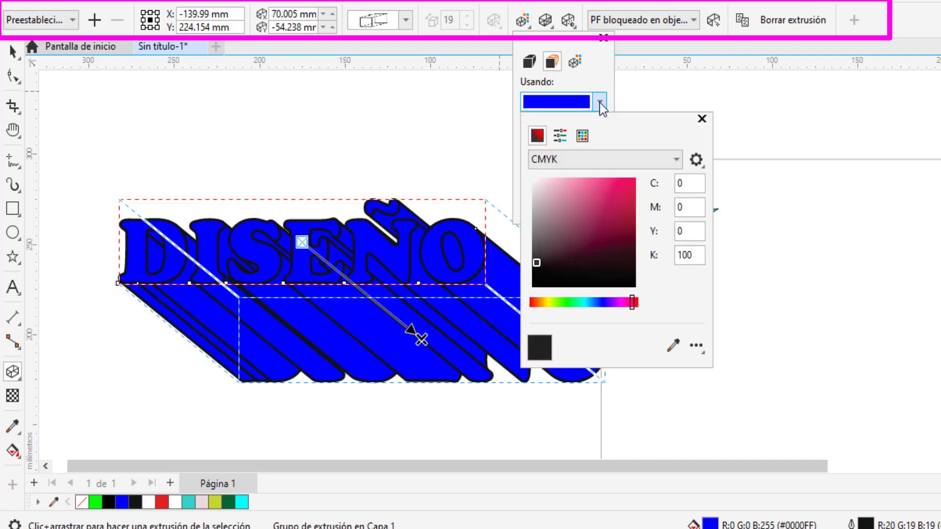
click(616, 195)
click(598, 100)
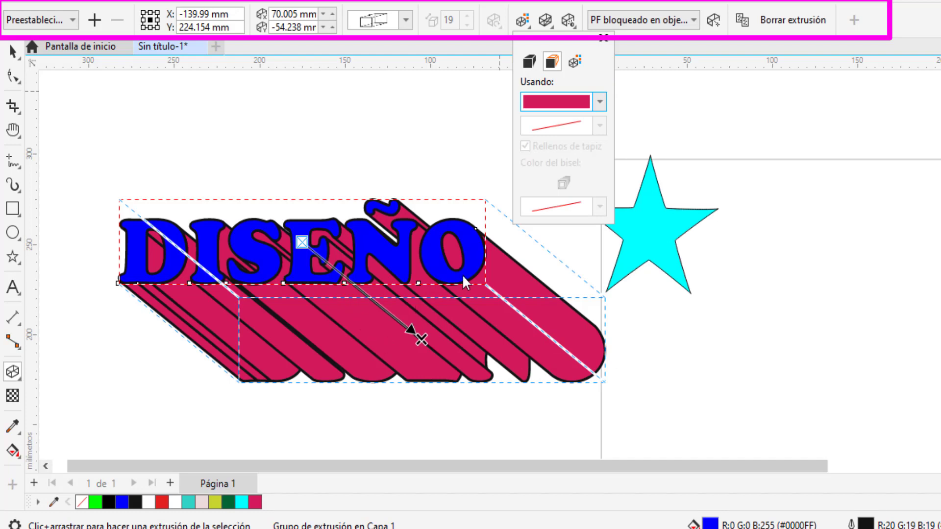
click(575, 62)
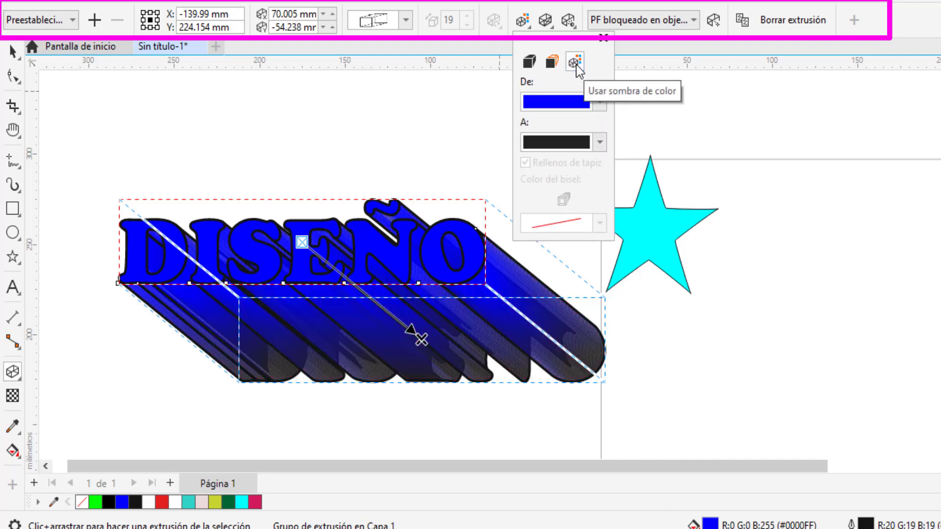
- Change the text extrusion's colour shading to run from red to dark blue
click(599, 101)
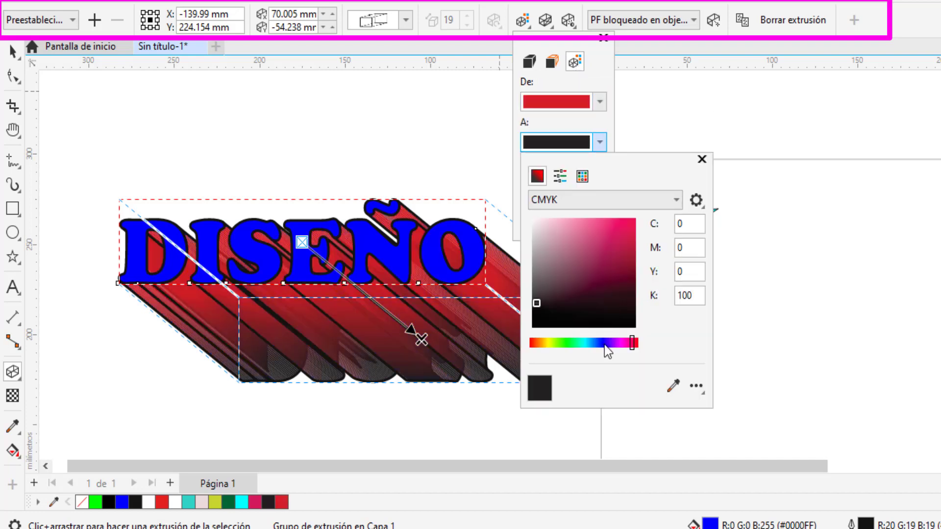
click(608, 344)
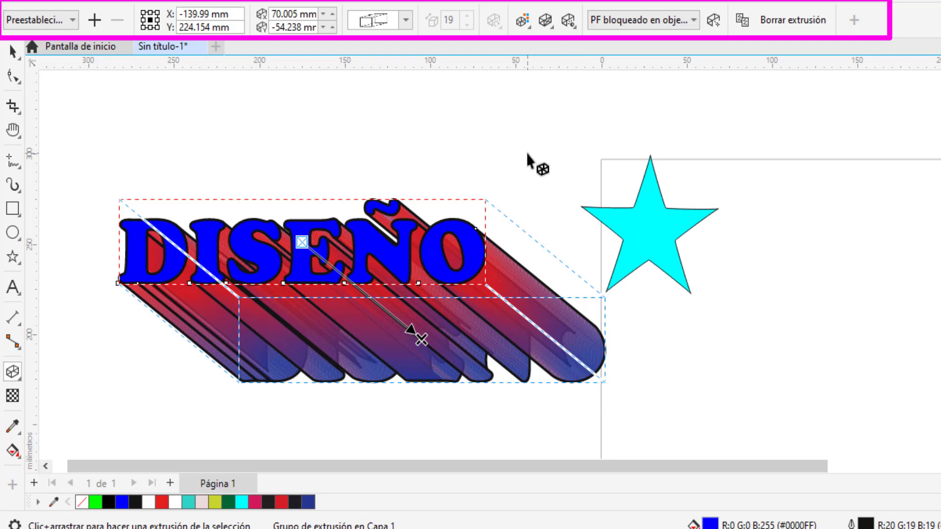
key(space)
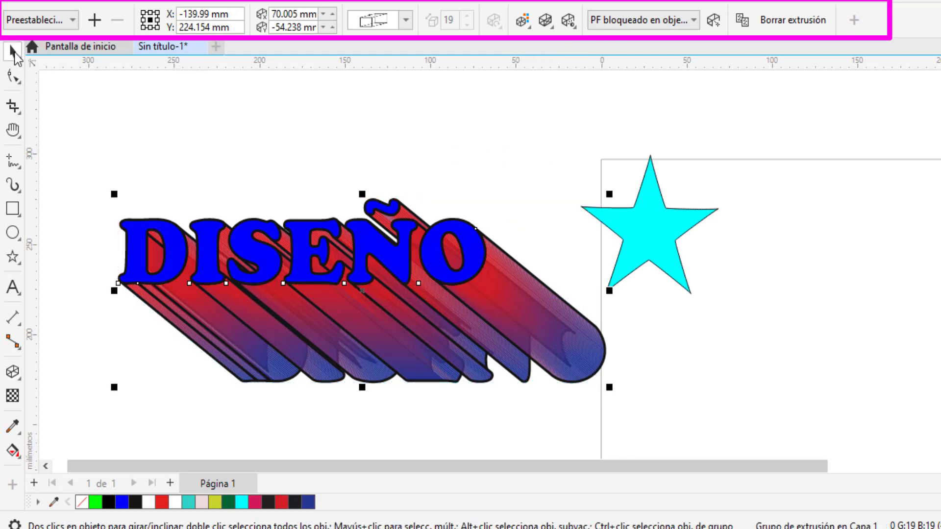
- Move the extruded text up and to the left, and shift the cyan star slightly up and to the right
drag(322, 250, 236, 144)
click(655, 238)
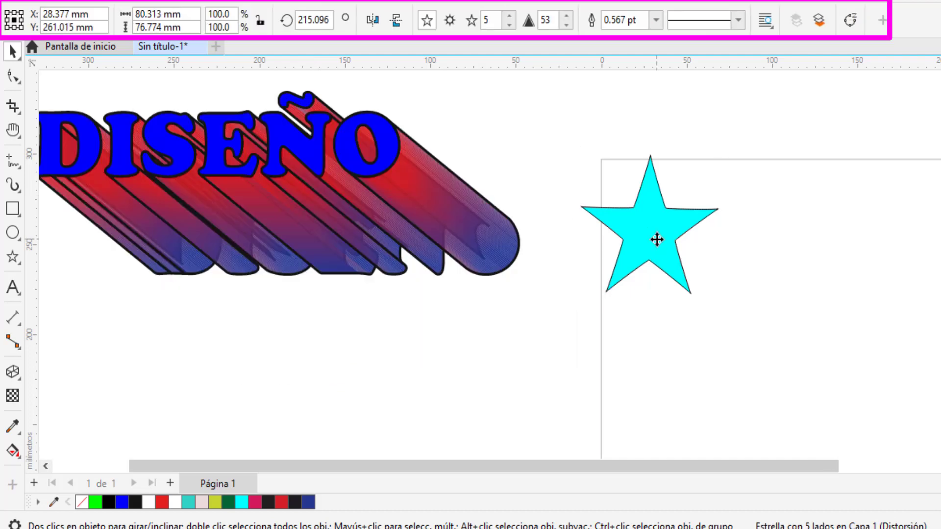
drag(657, 239, 692, 229)
- Extrude the star diagonally down to the right with its vanishing point about 100 mm horizontally and -73 mm vertically
click(13, 375)
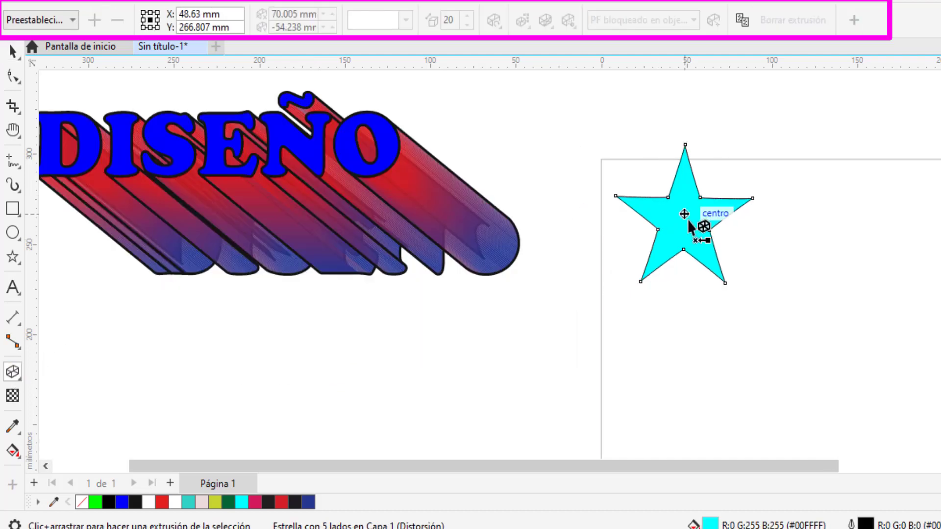
drag(689, 220, 569, 328)
drag(627, 335, 855, 345)
- Switch the star's extrusion to the big-front type and set its depth to 30
click(405, 21)
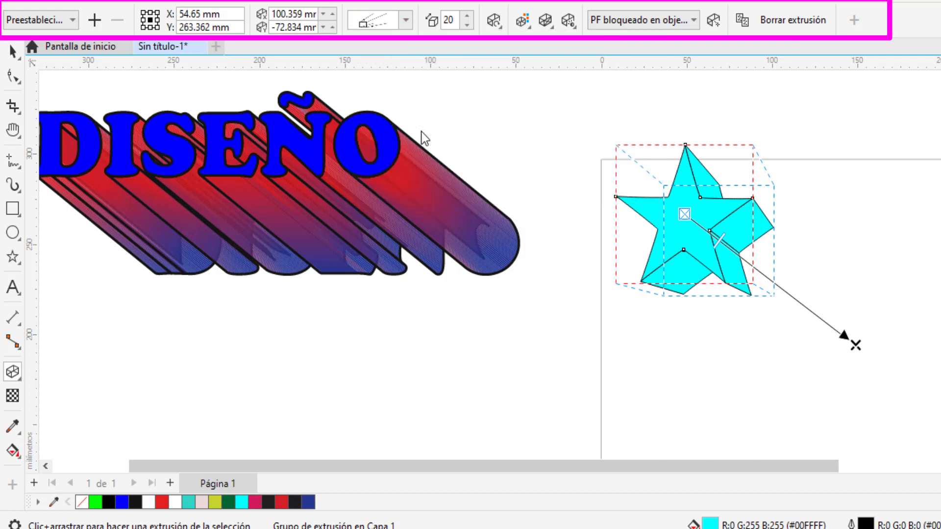
click(422, 137)
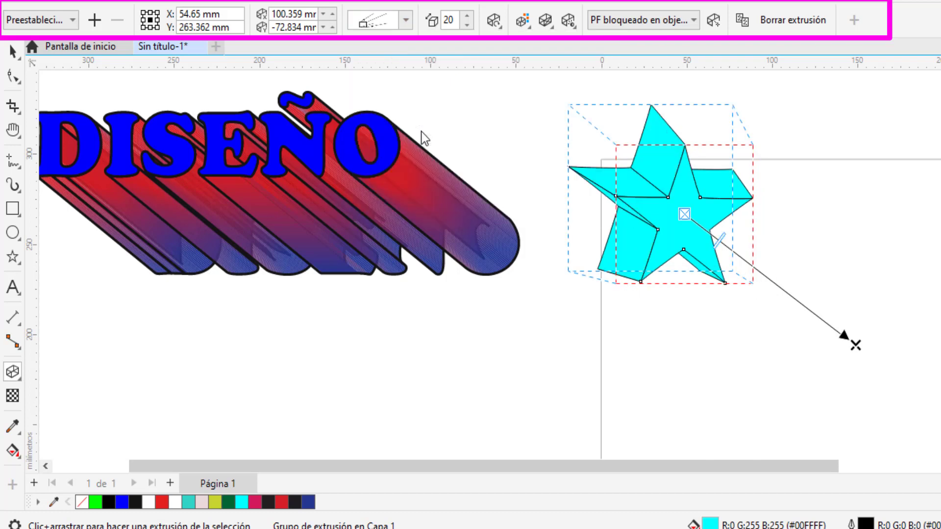
click(441, 17)
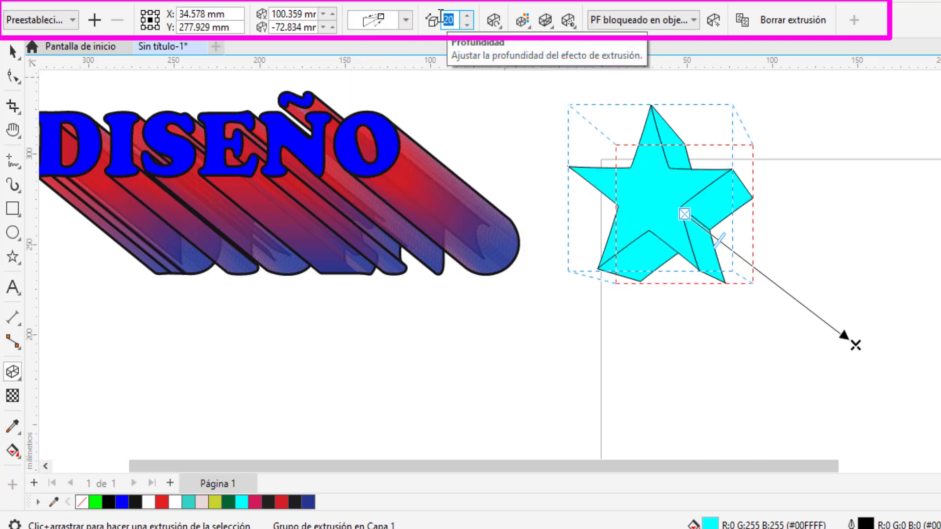
text(3)
key(Return)
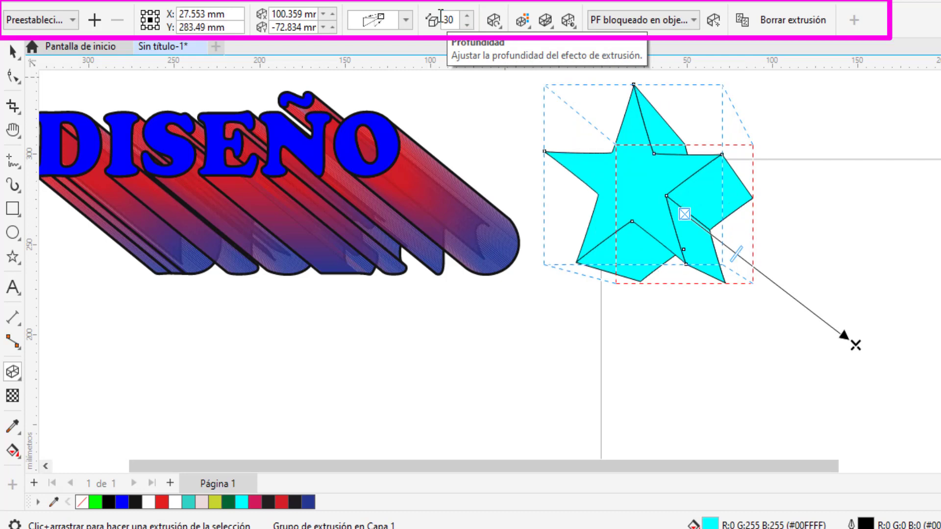
- Apply colour shading to the star's extrusion from cyan to blue-violet
click(523, 20)
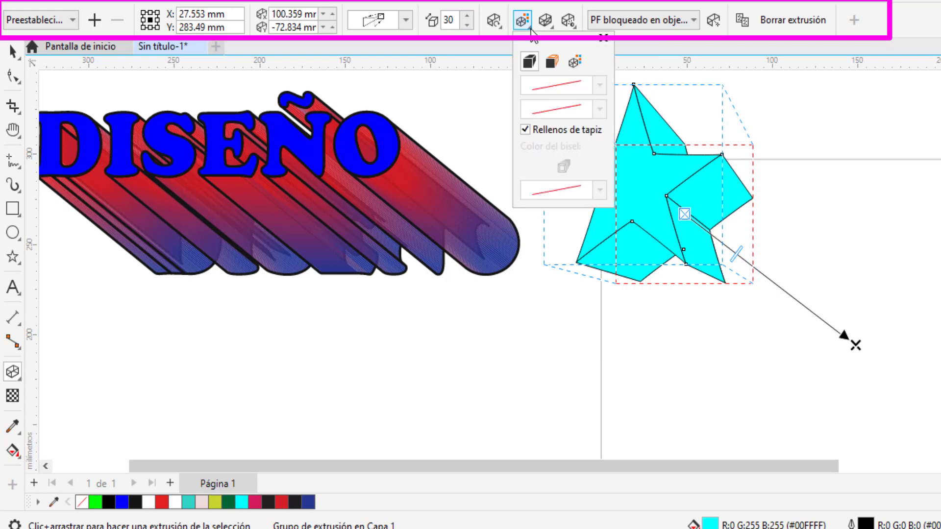
click(574, 62)
click(599, 142)
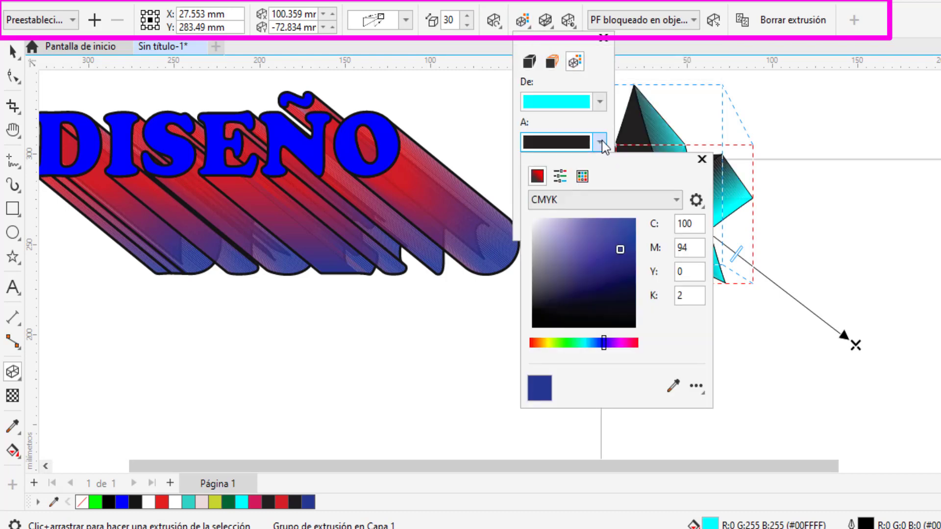
click(615, 229)
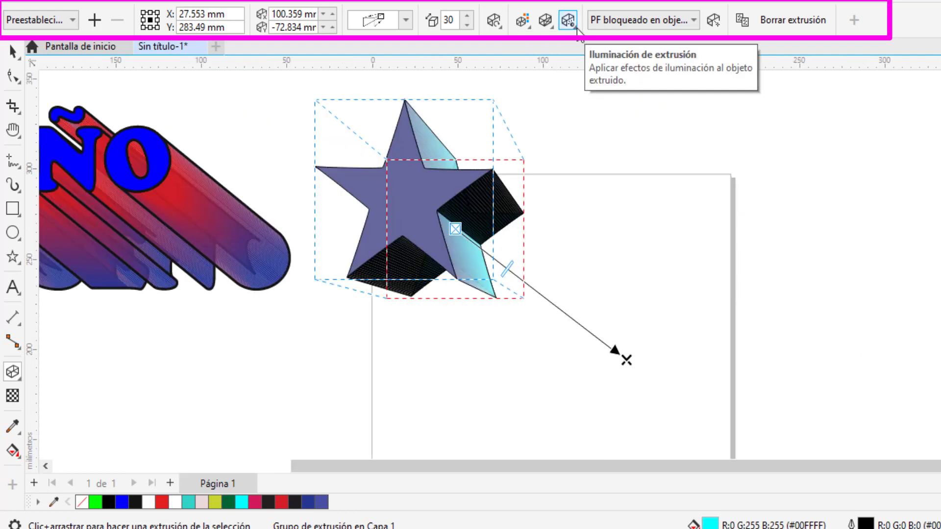
- Turn light 1 of the star's extrusion lighting off and back on at the upper-right front corner
click(575, 26)
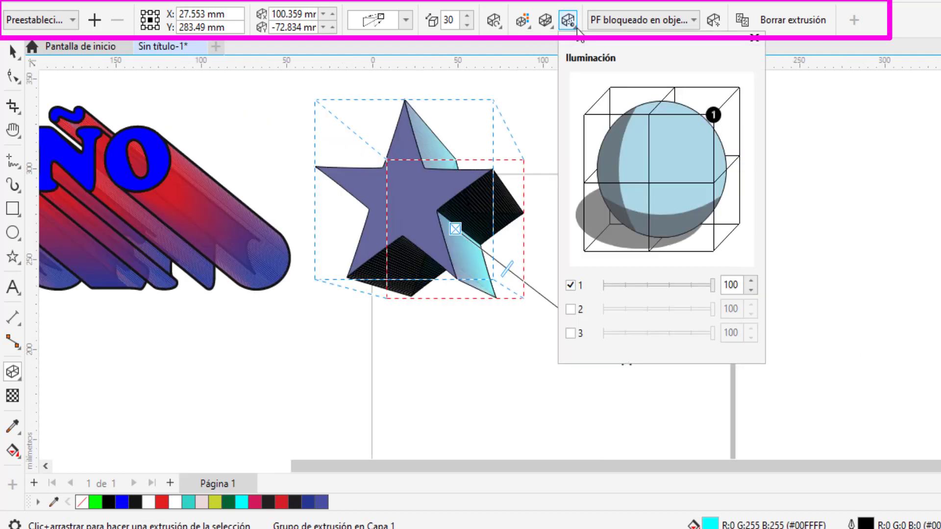
click(570, 285)
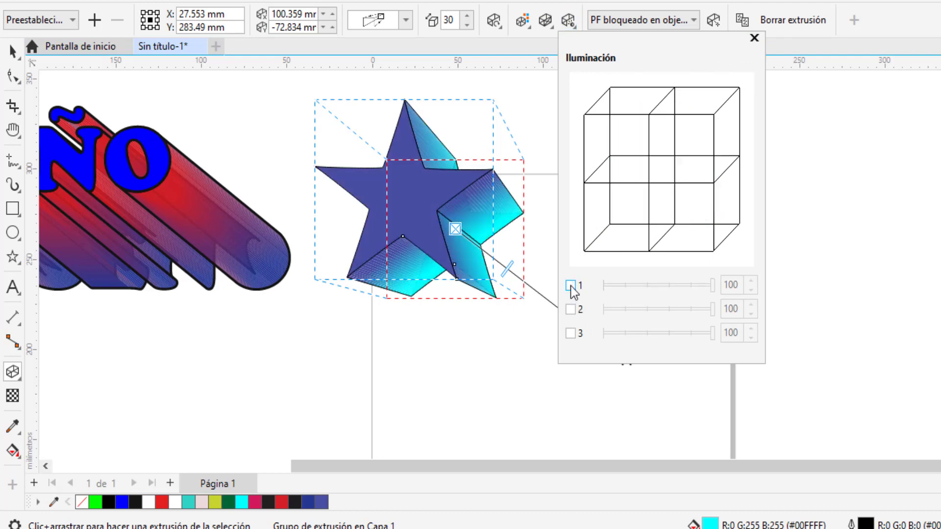
click(571, 285)
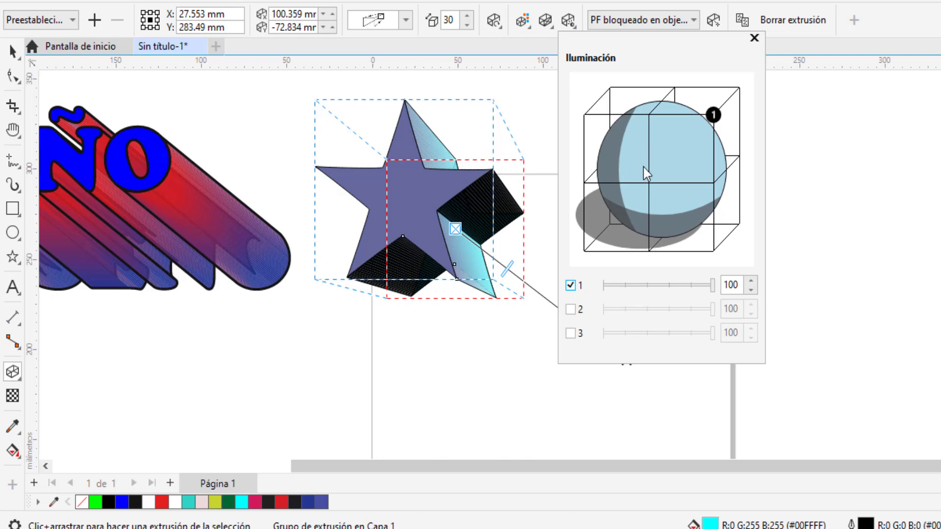
mouse_move(713, 114)
mouse_down()
mouse_move(736, 154)
mouse_move(713, 115)
mouse_up()
- Add lights 2 and 3 to the star's extrusion, placing light 1 at the back right middle and light 2 at the back top centre
click(570, 309)
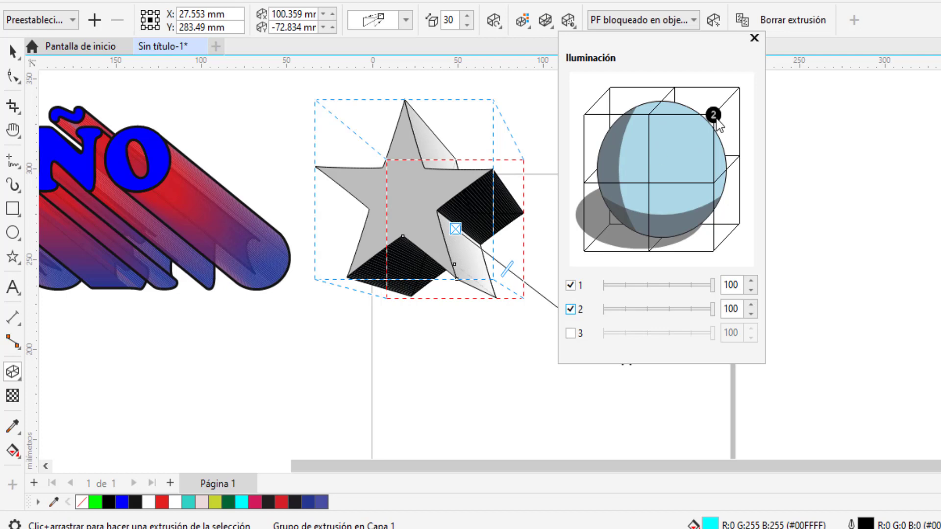
drag(714, 120, 731, 131)
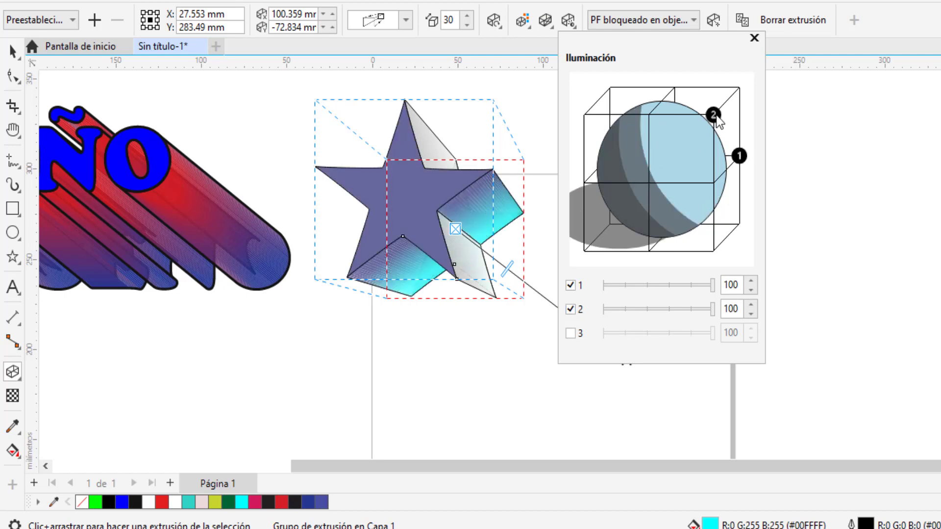
drag(716, 116, 674, 87)
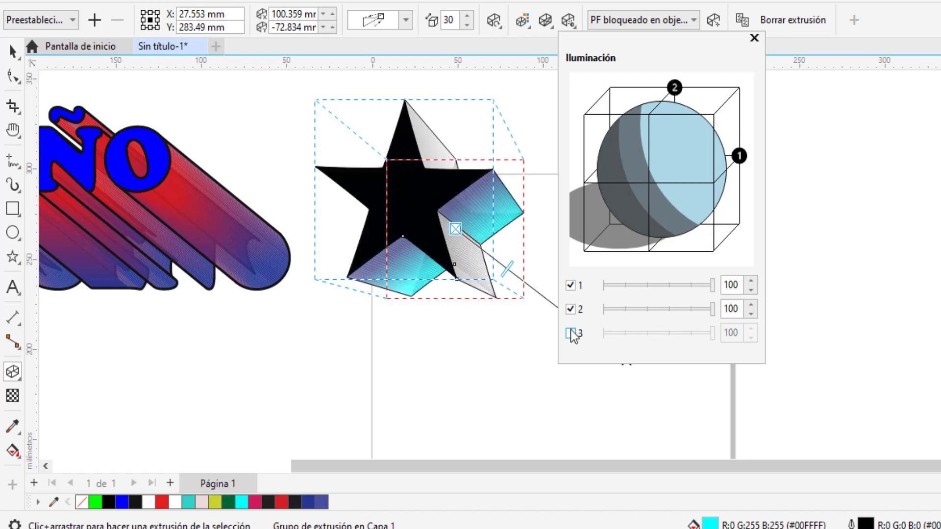
click(571, 334)
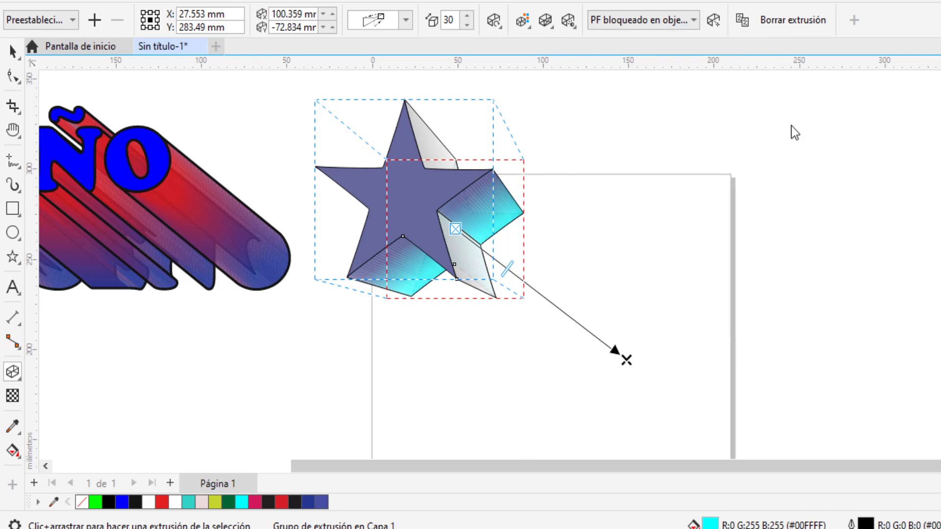
- Remove the extruded star's outline by setting its outline width to none
key(space)
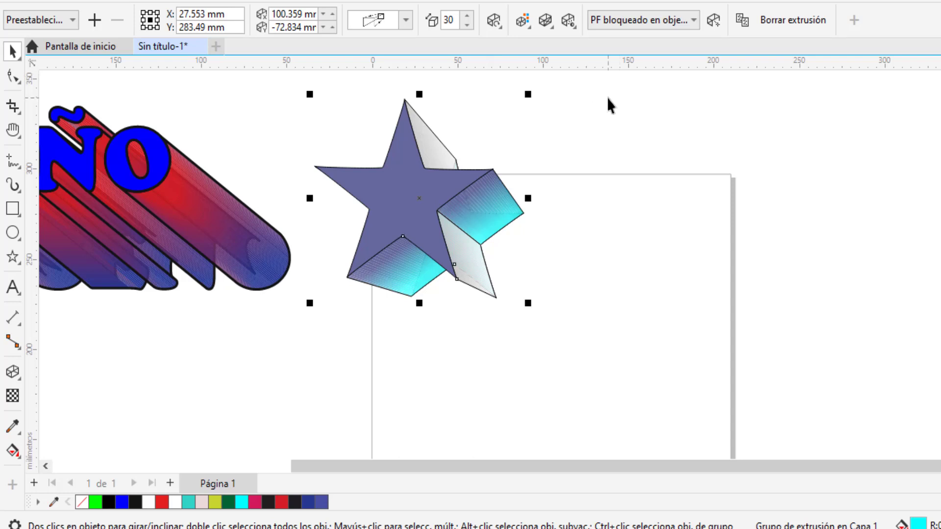
key(F12)
click(454, 156)
key(Escape)
key(Up)
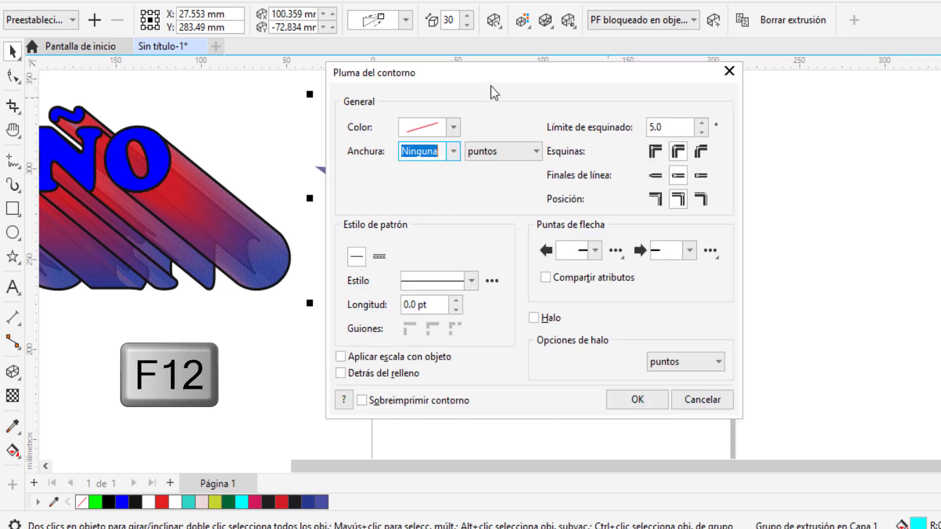
drag(488, 83, 721, 0)
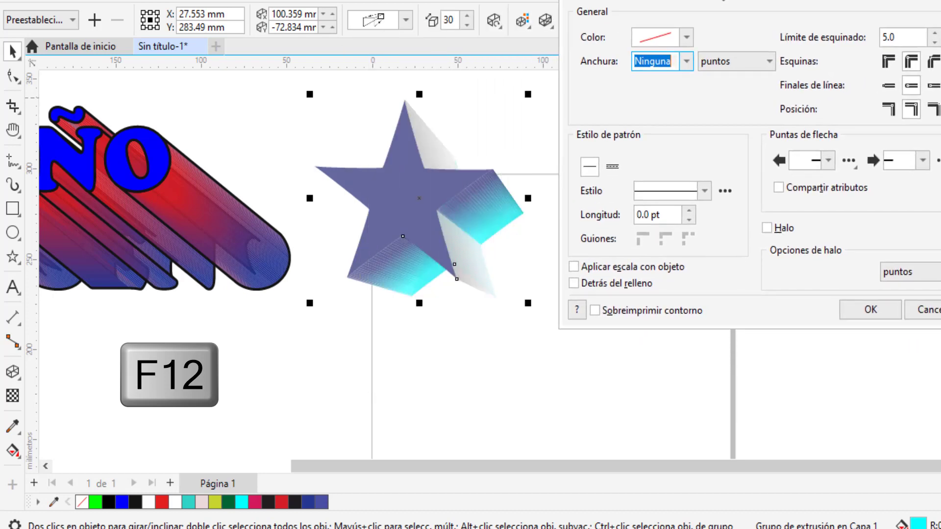
key(Return)
- Move the extruded star right onto the page, and bring the extruded text right and slightly down beside it
key(ctrl+z)
click(158, 179)
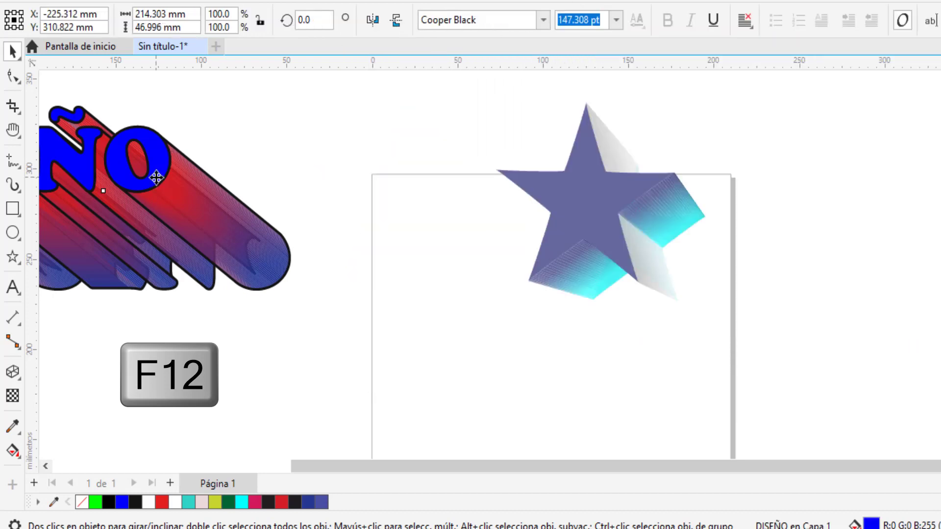
drag(245, 211, 386, 218)
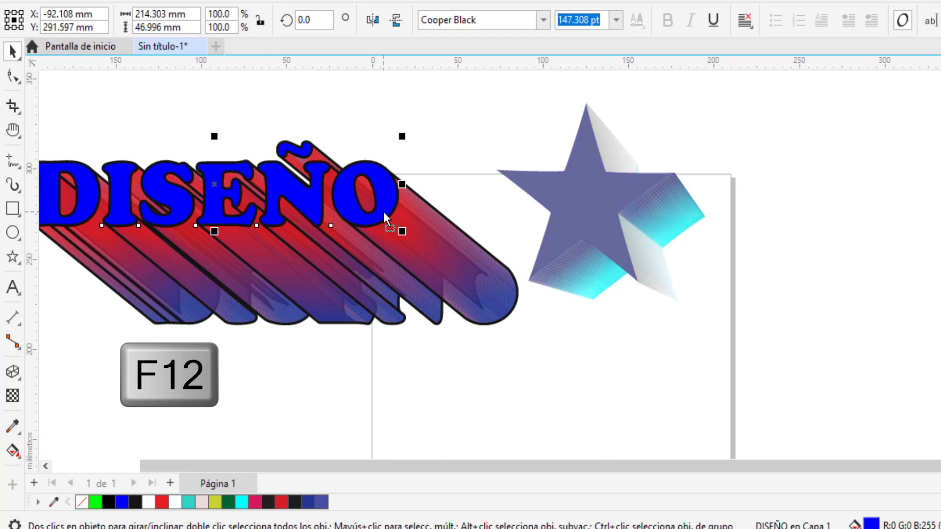
- Set the outline width of the extruded DISEÑO text to none
key(F12)
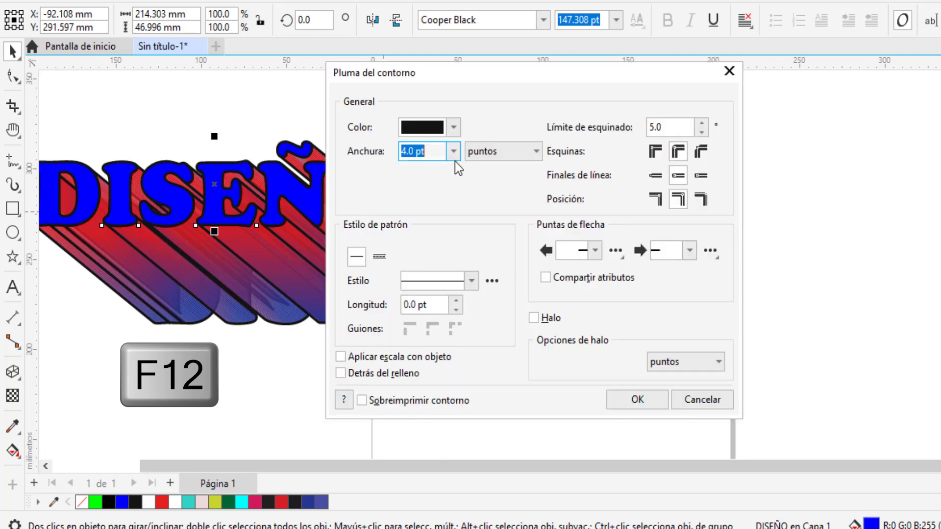
click(454, 152)
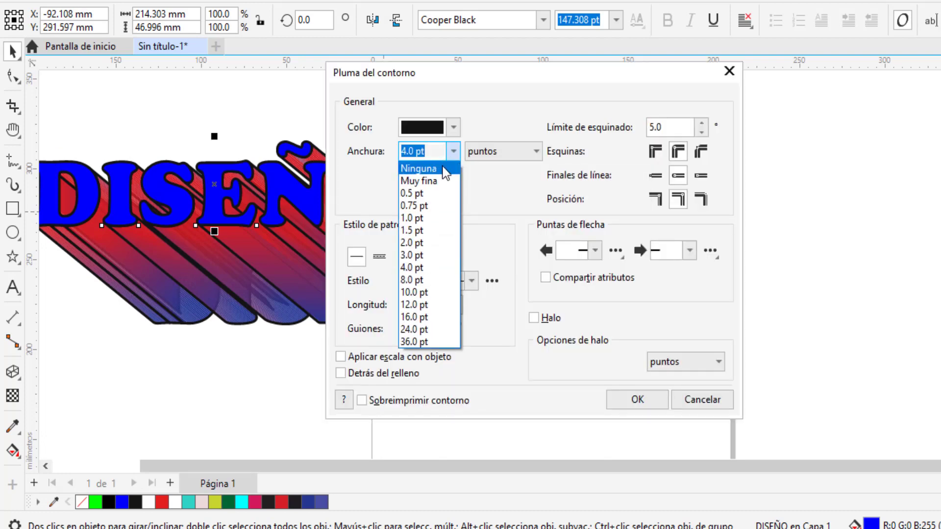
click(443, 169)
key(Return)
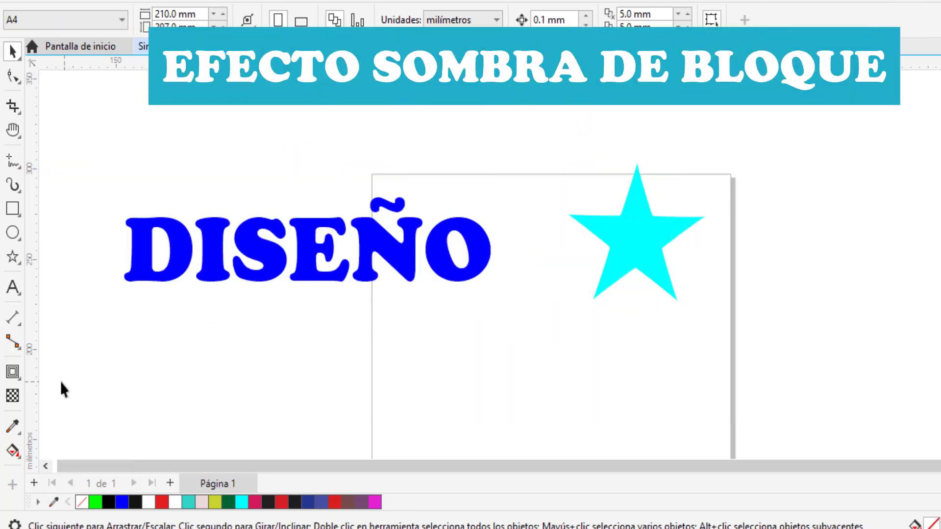
- Add a block shadow to the DISEÑO text, down to the right, about 43 mm deep at about 303 degrees
click(20, 380)
click(20, 379)
click(20, 379)
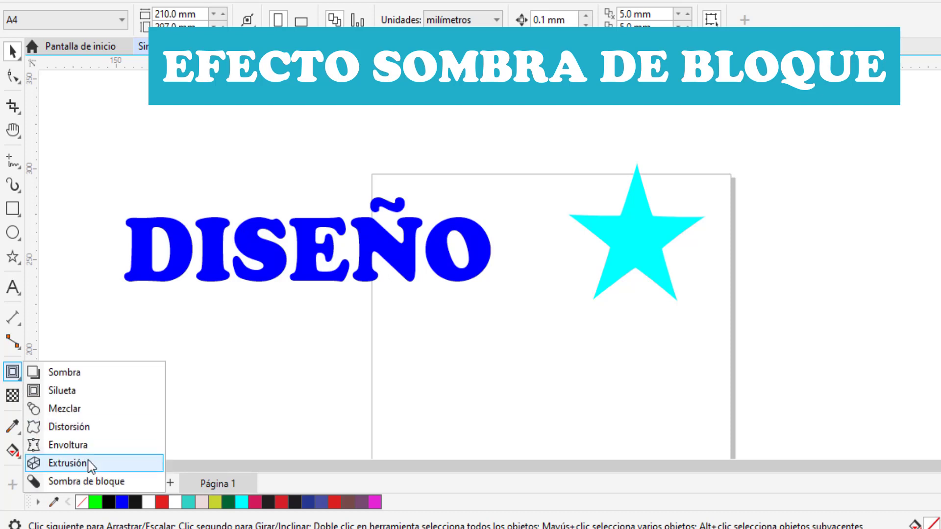
click(72, 482)
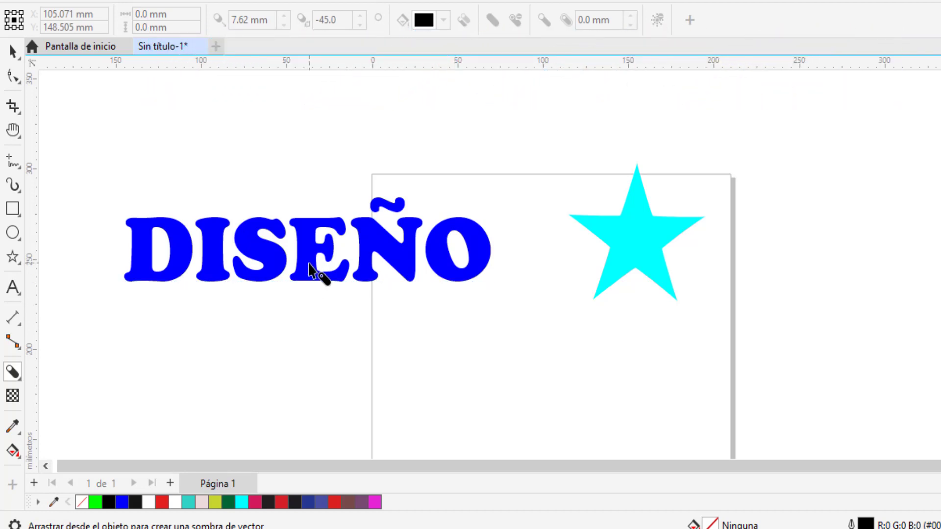
drag(309, 267, 347, 309)
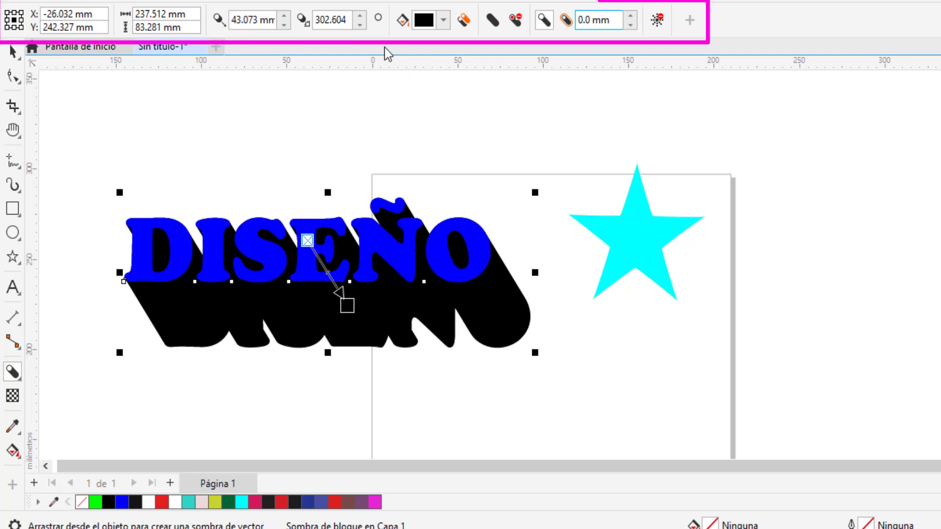
- Colour the text's block shadow magenta and expand it by 15 mm
click(443, 19)
click(445, 26)
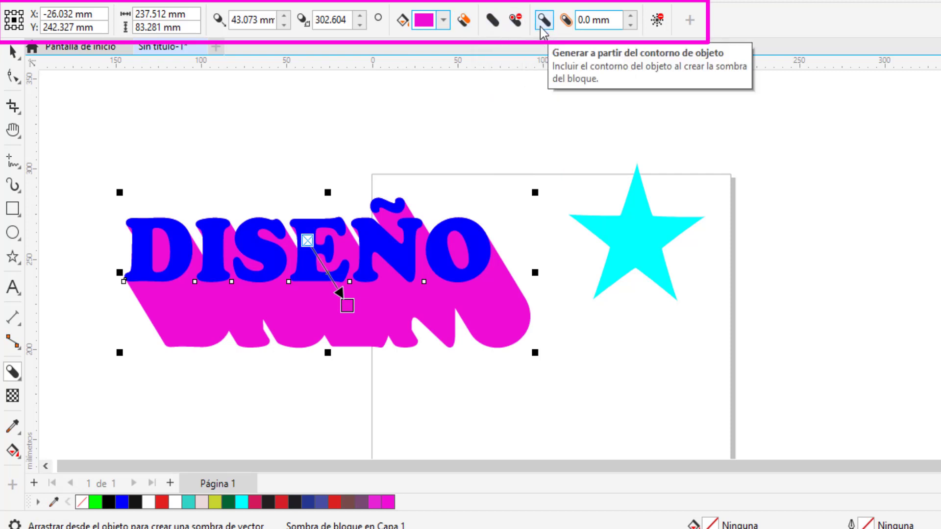
click(567, 23)
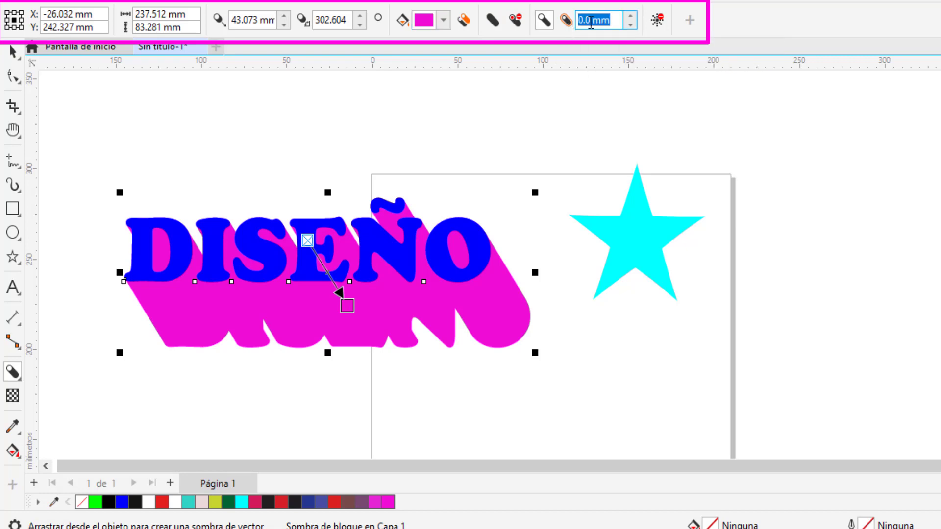
click(591, 22)
drag(591, 22, 581, 22)
text(5)
key(Return)
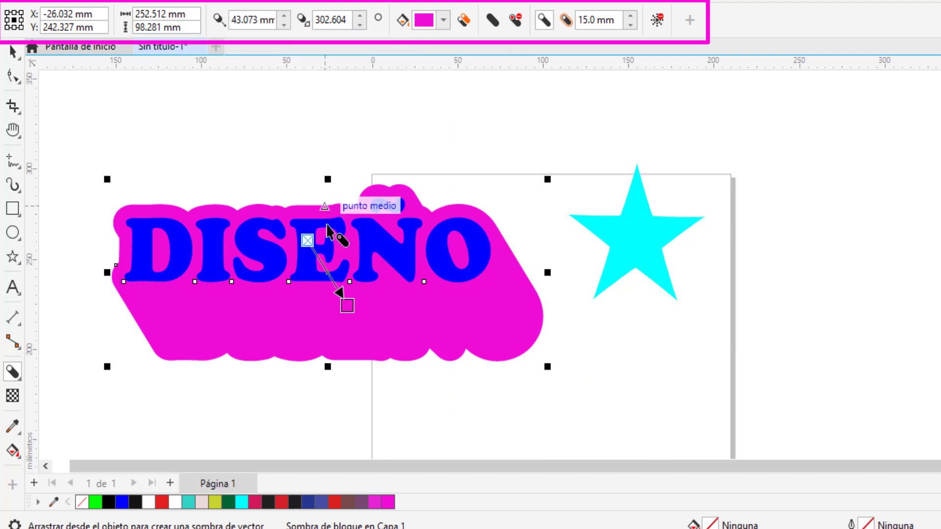
- Redirect the block shadow to a depth of about 38.5 mm at about 324 degrees, and deselect the text
drag(343, 294, 360, 279)
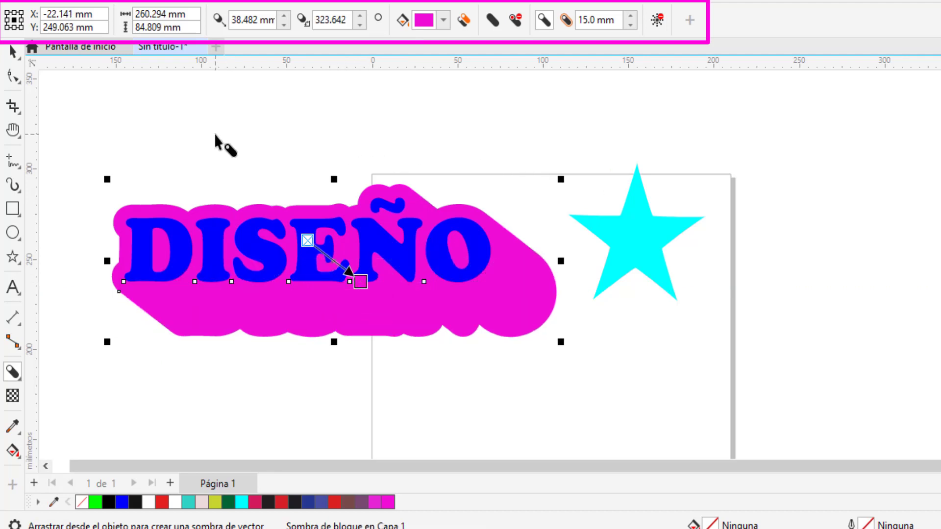
click(91, 164)
key(space)
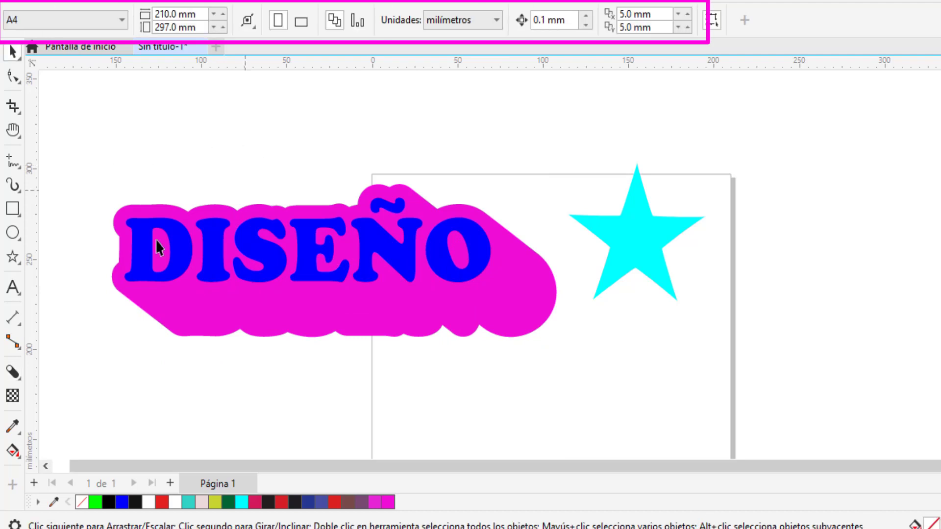
- Move the cyan star up and to the right and give it a block shadow about 73 mm deep at about 166 degrees
click(651, 249)
drag(651, 249, 751, 197)
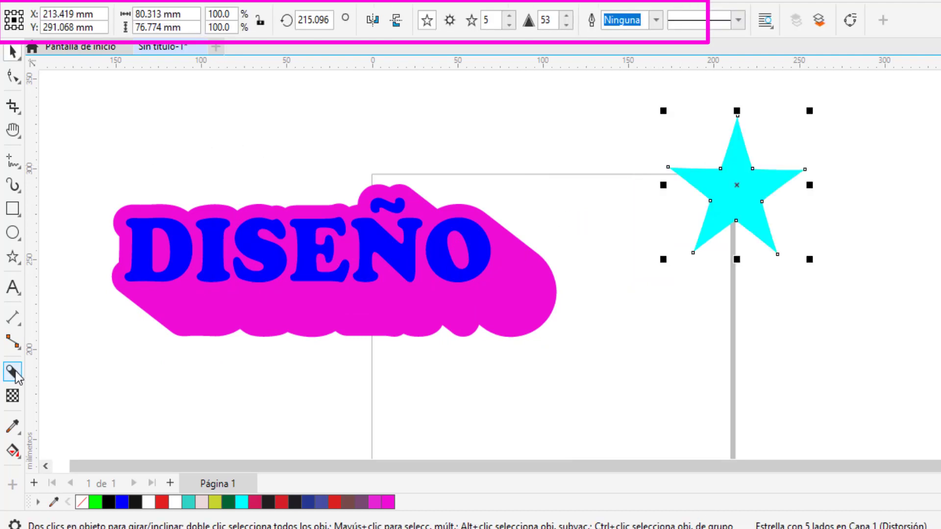
click(13, 374)
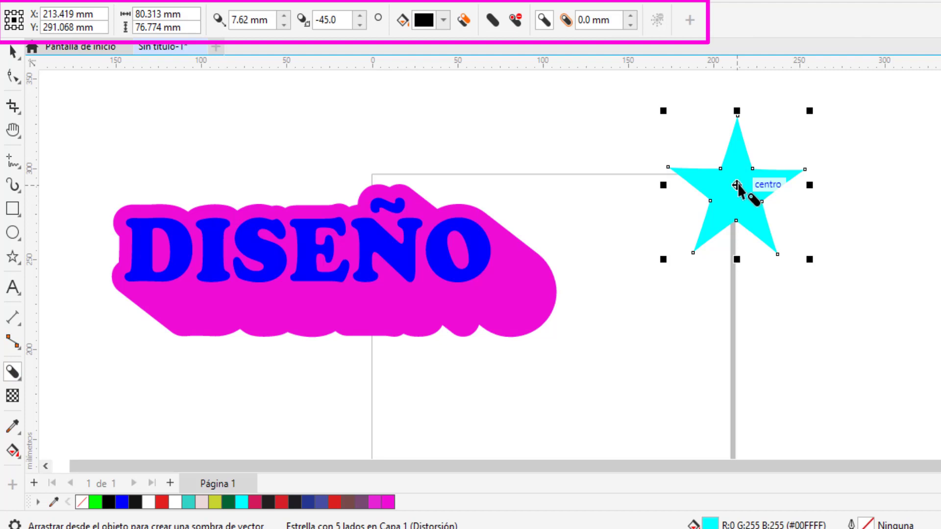
drag(739, 193, 615, 153)
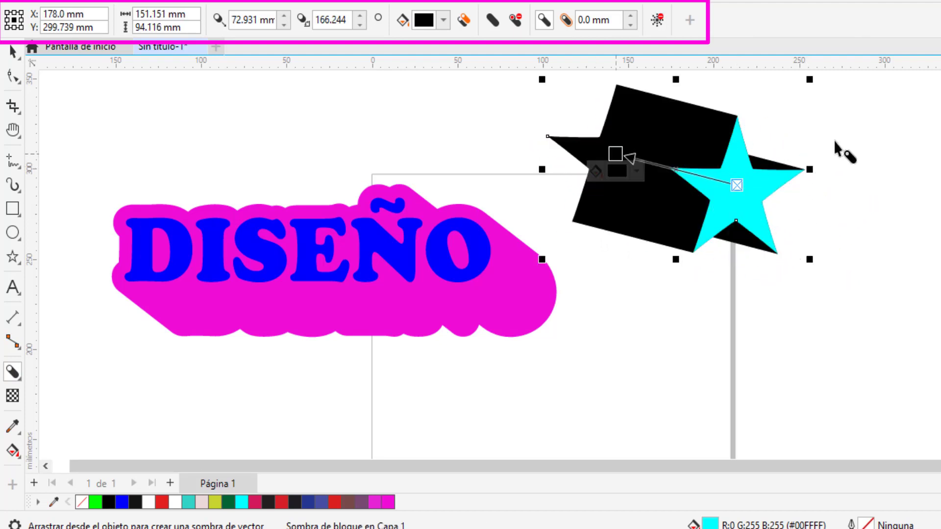
- Colour the star's block shadow blue and expand it by 8 mm
click(443, 19)
click(529, 105)
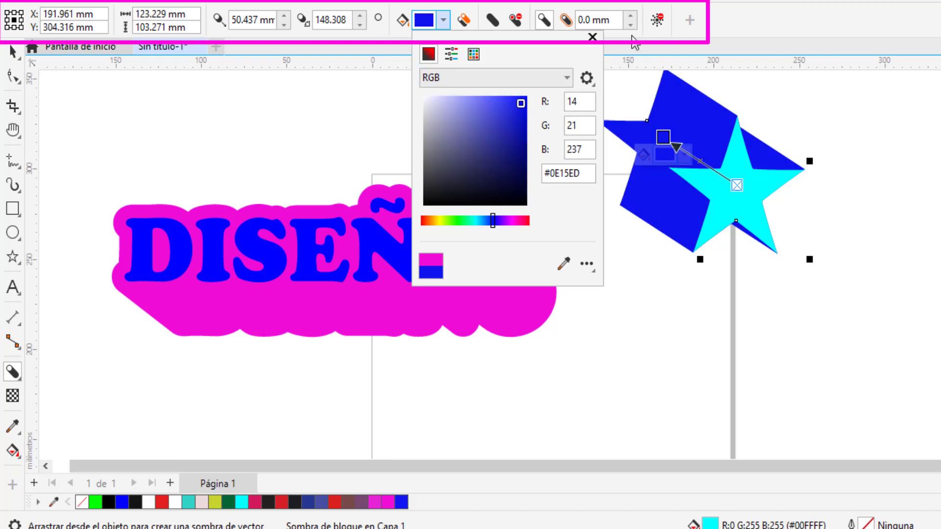
click(591, 20)
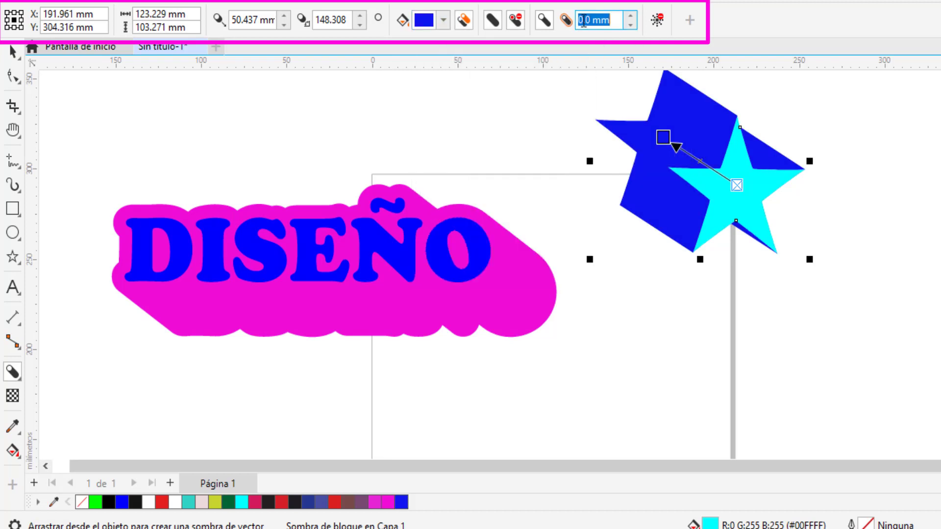
text(8)
key(Return)
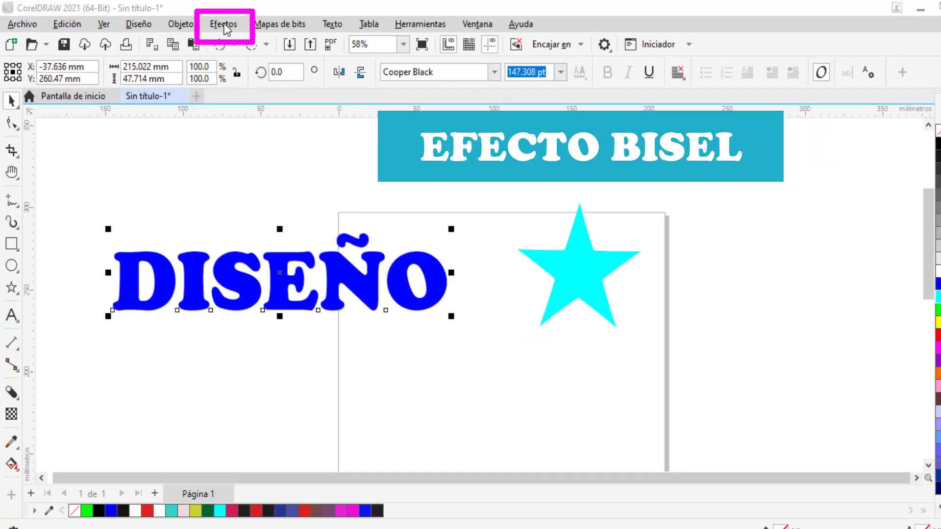
- Apply a Relieve bevel to the DISEÑO text with a distance of 8 mm and a red shadow colour
click(225, 27)
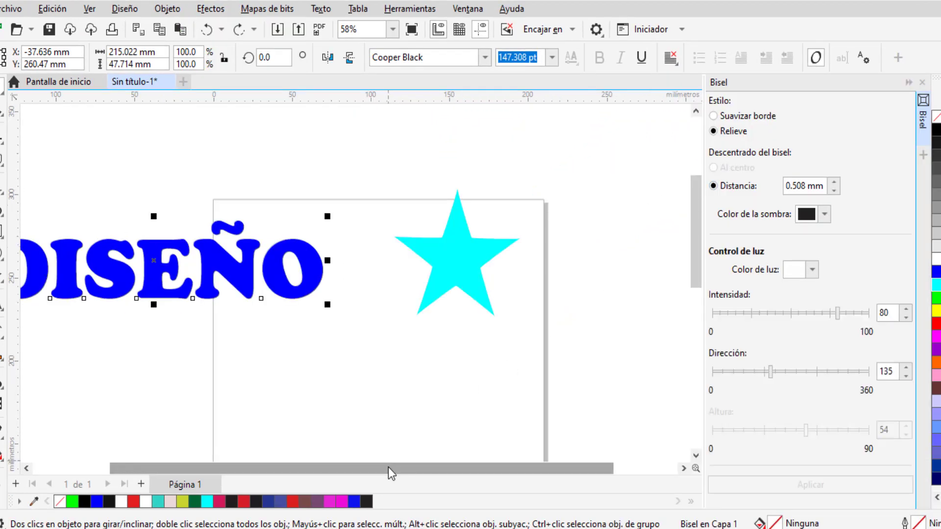
drag(389, 467, 331, 454)
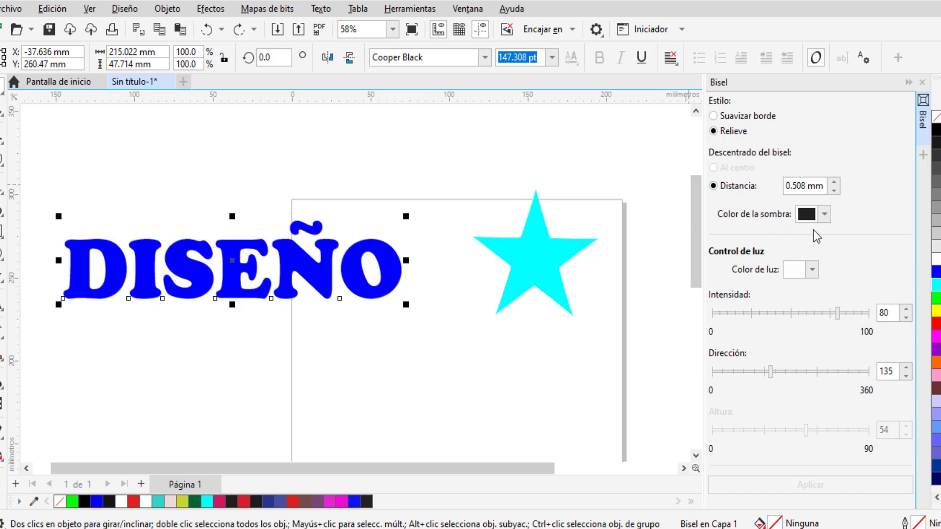
click(825, 215)
click(889, 293)
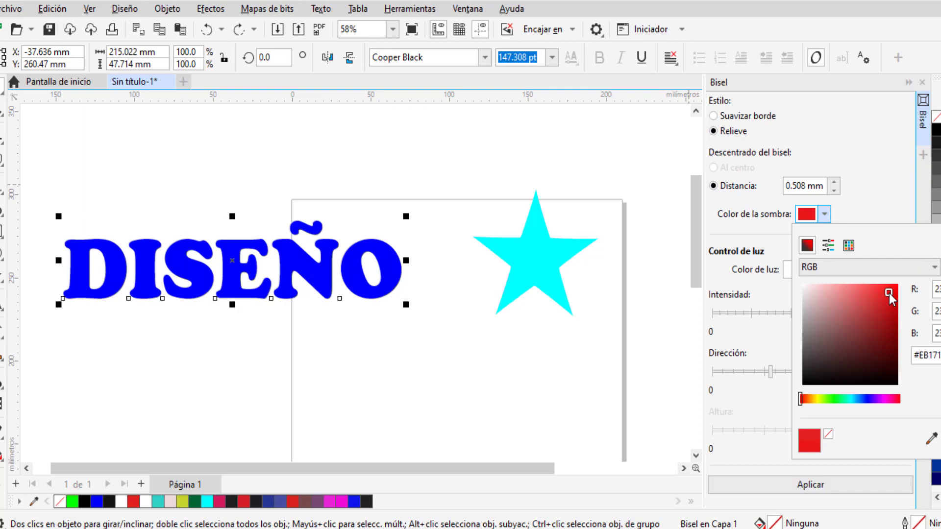
click(808, 187)
drag(809, 186, 776, 186)
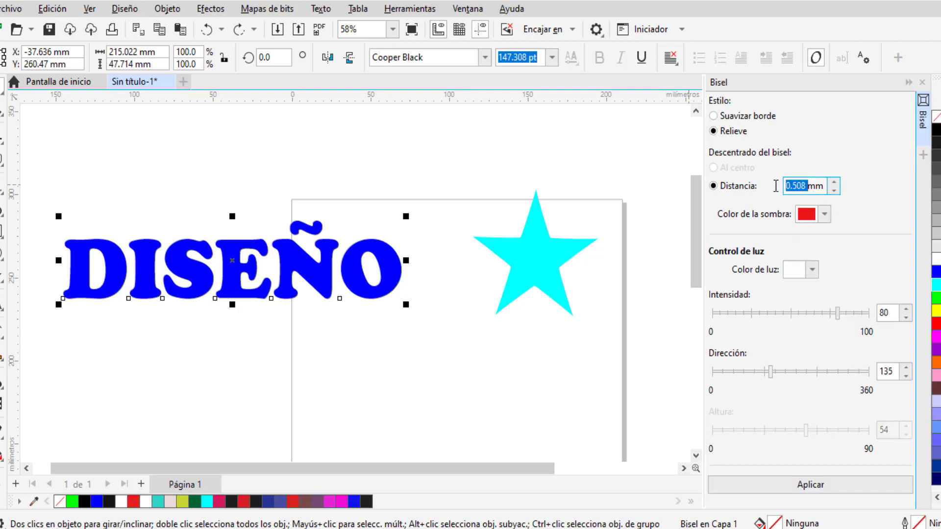
text(8)
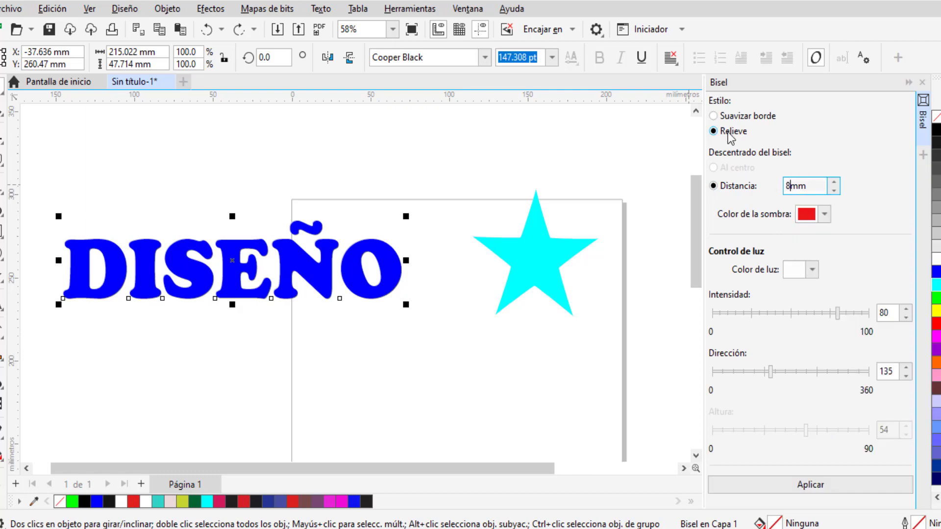
click(810, 485)
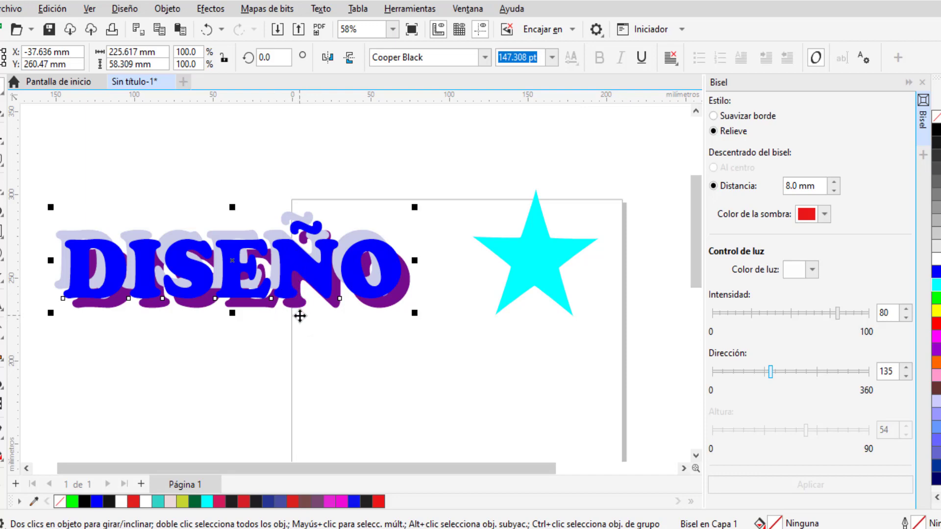
- Set the text bevel's light intensity to 93 and its direction to 206, and apply the change
click(798, 372)
click(741, 313)
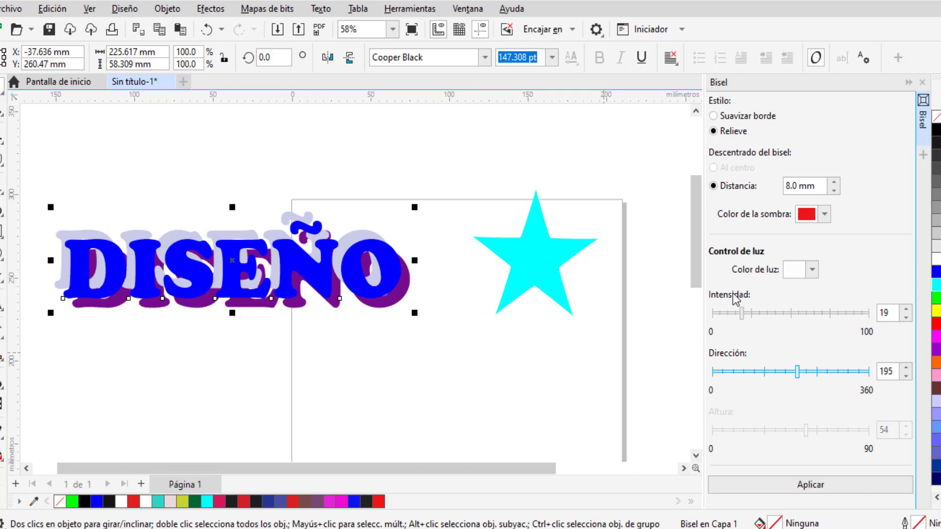
click(750, 313)
drag(770, 321, 860, 322)
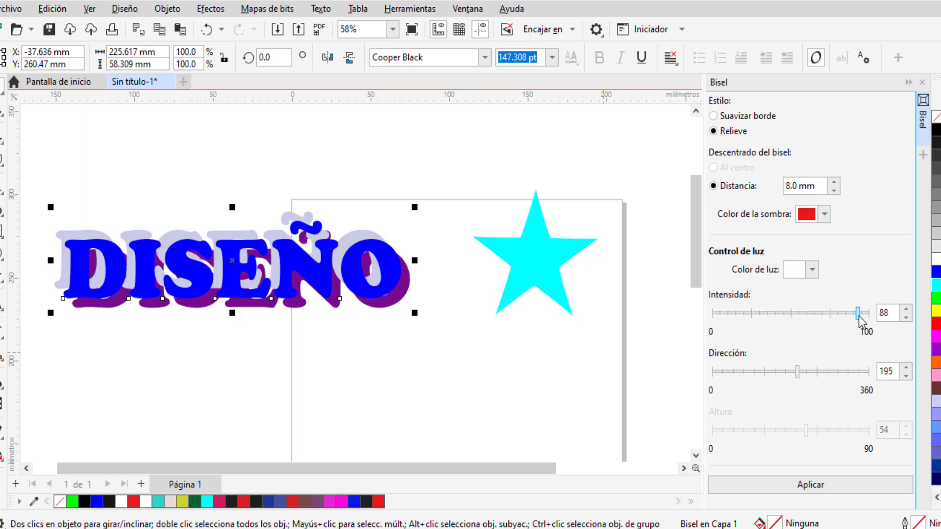
click(800, 374)
drag(802, 377, 804, 378)
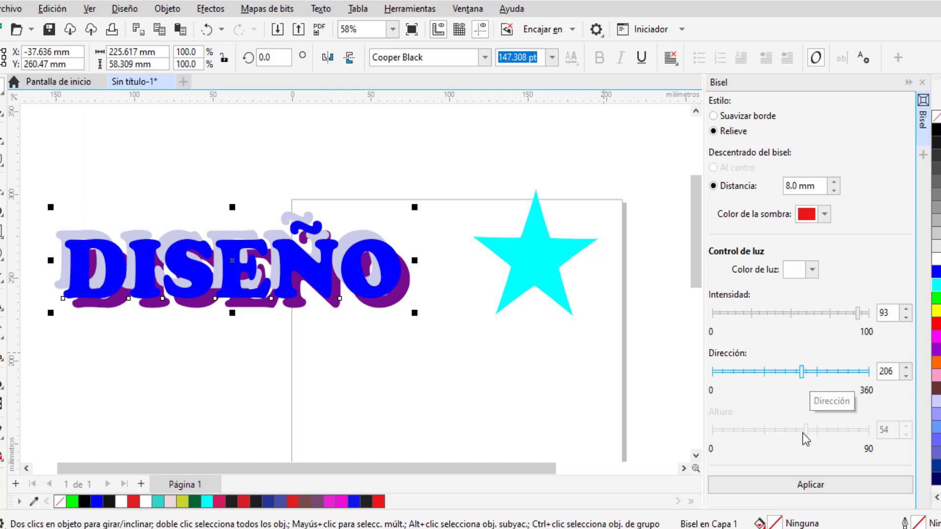
click(805, 484)
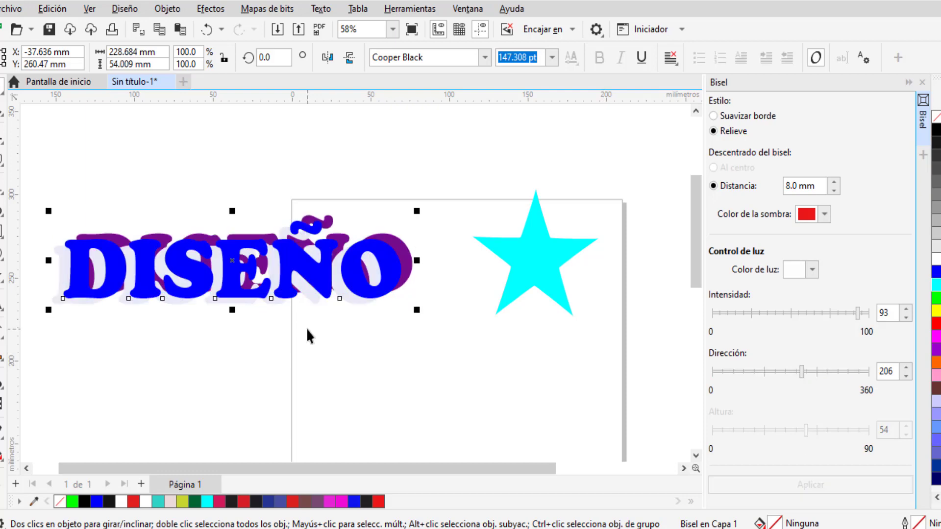
- Change the light colour of the text's Relieve bevel to teal and apply it
click(814, 272)
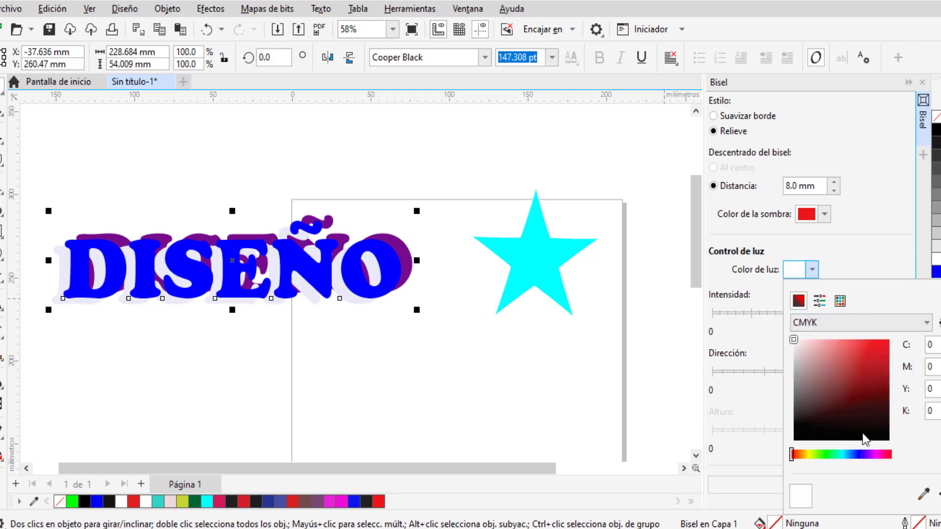
click(842, 454)
click(877, 364)
click(840, 483)
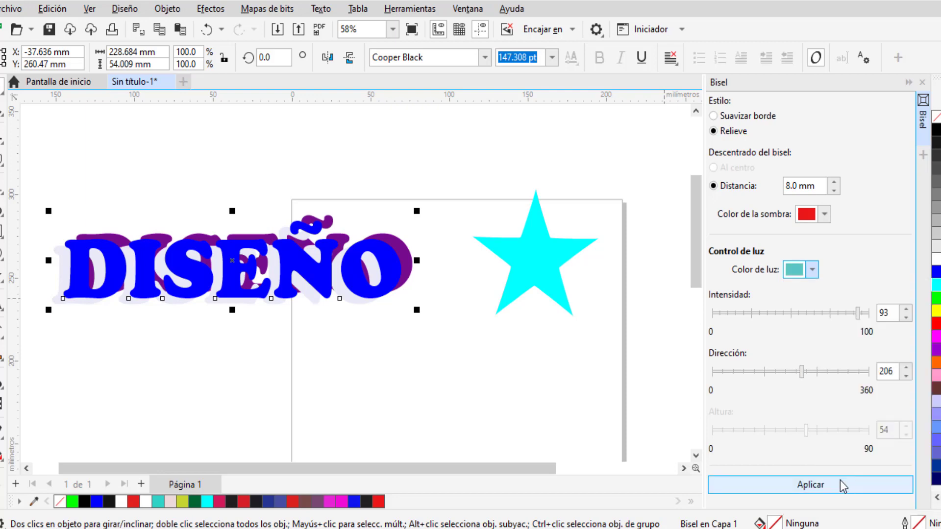
click(835, 483)
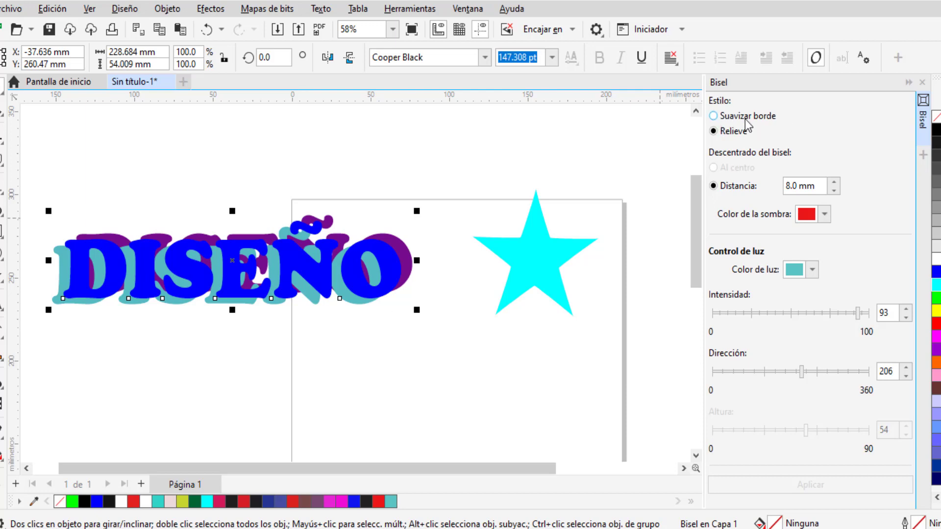
- Switch the text bevel to the Suavizar borde style with a distance of 15 mm and a teal light colour
click(714, 117)
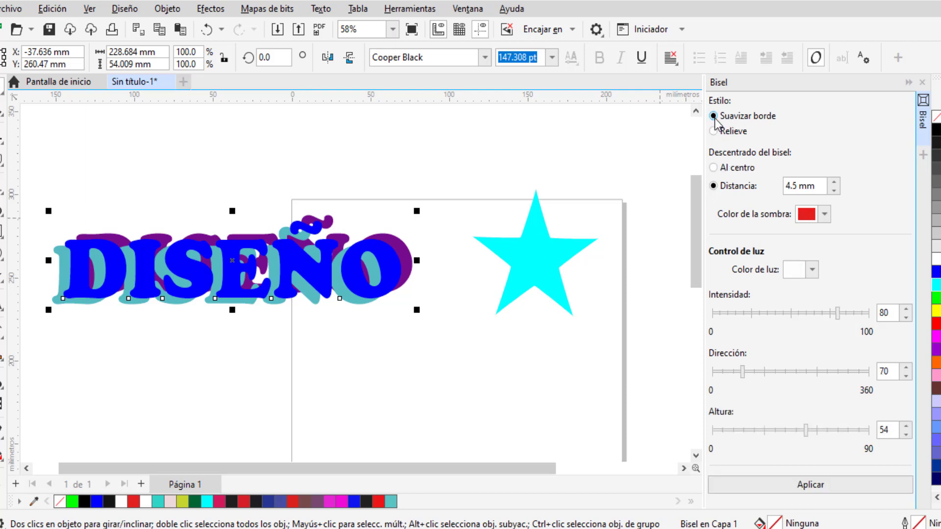
double_click(785, 185)
text(15)
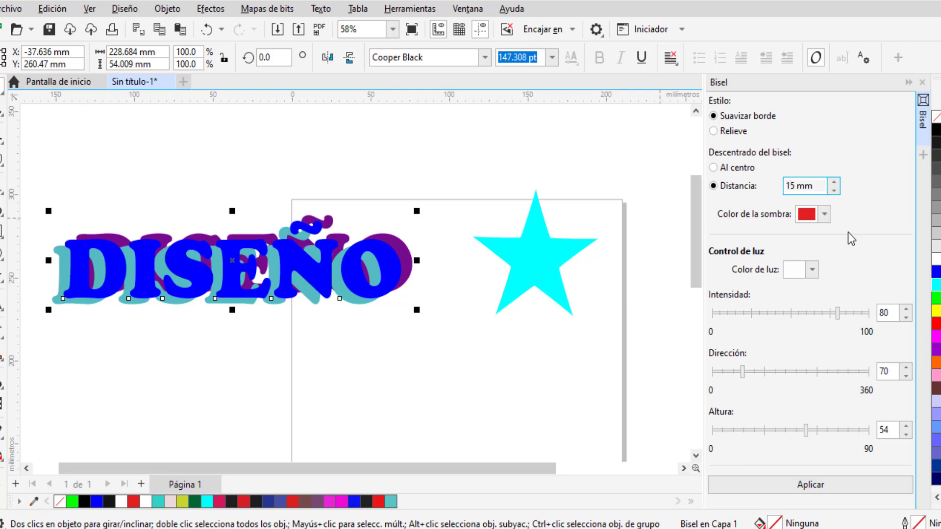
click(813, 269)
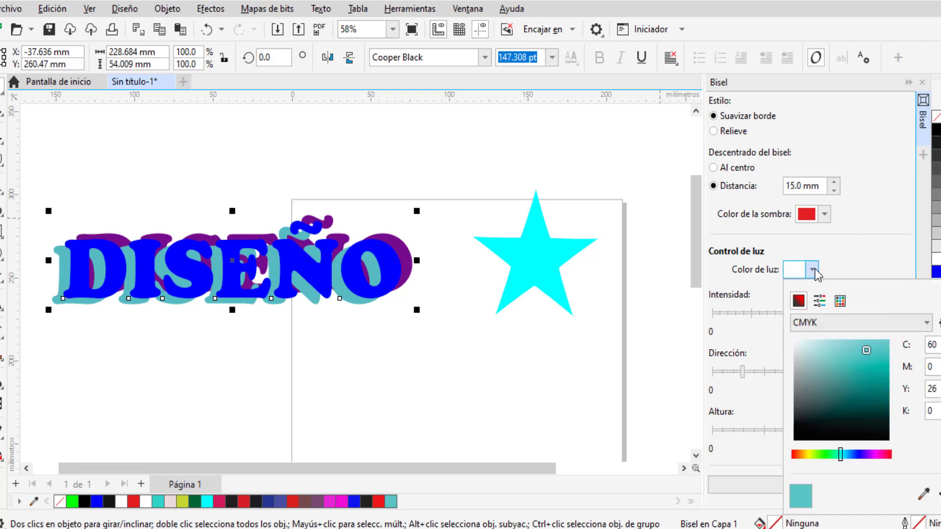
click(880, 347)
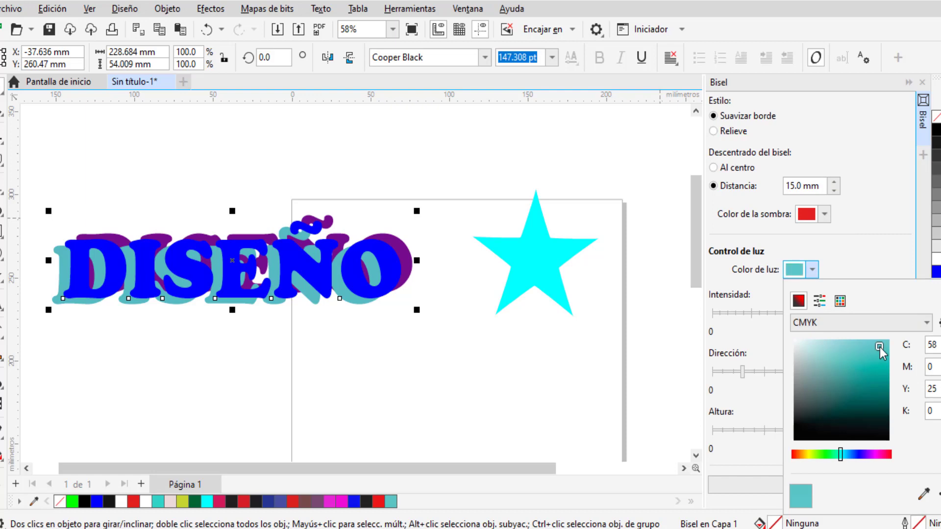
click(852, 258)
- Apply the text's soft-edge bevel with intensity 98, direction 119 and height 44, and undo the text's enlargement
drag(838, 313, 865, 314)
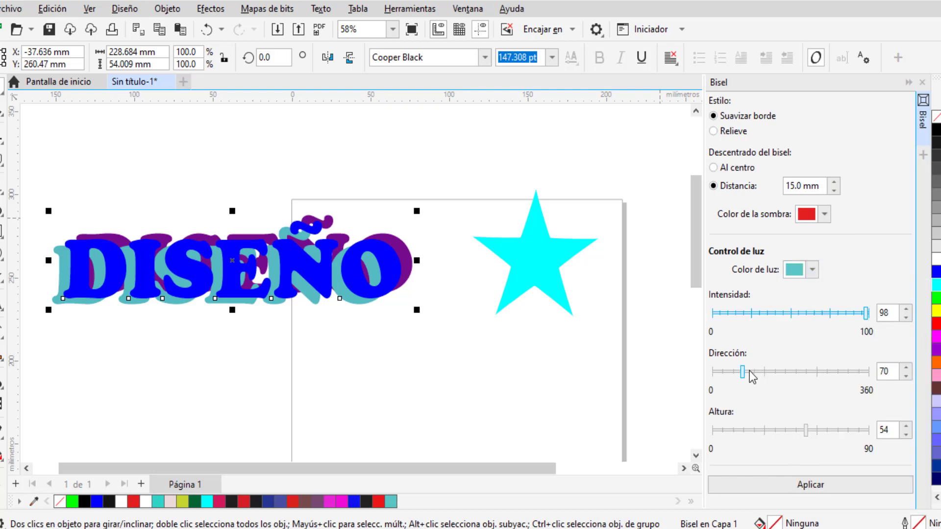
drag(742, 372, 764, 374)
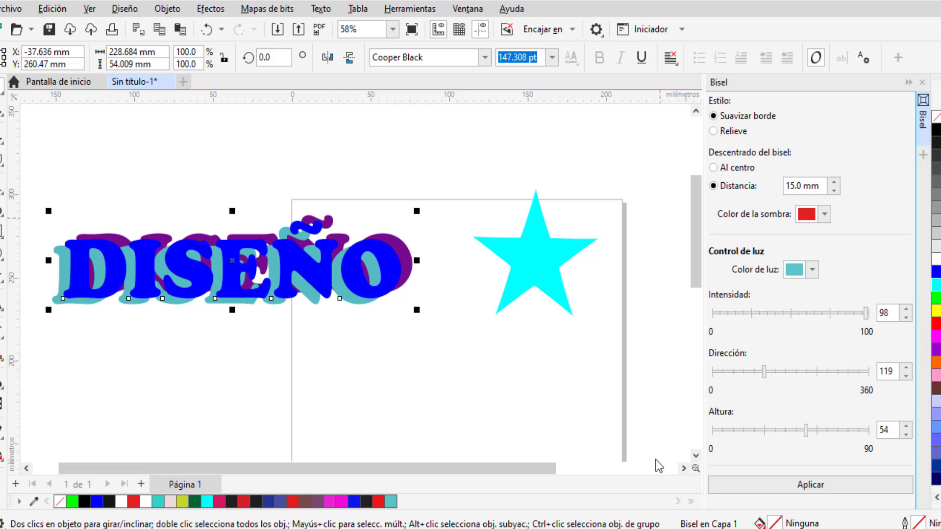
drag(806, 432, 789, 431)
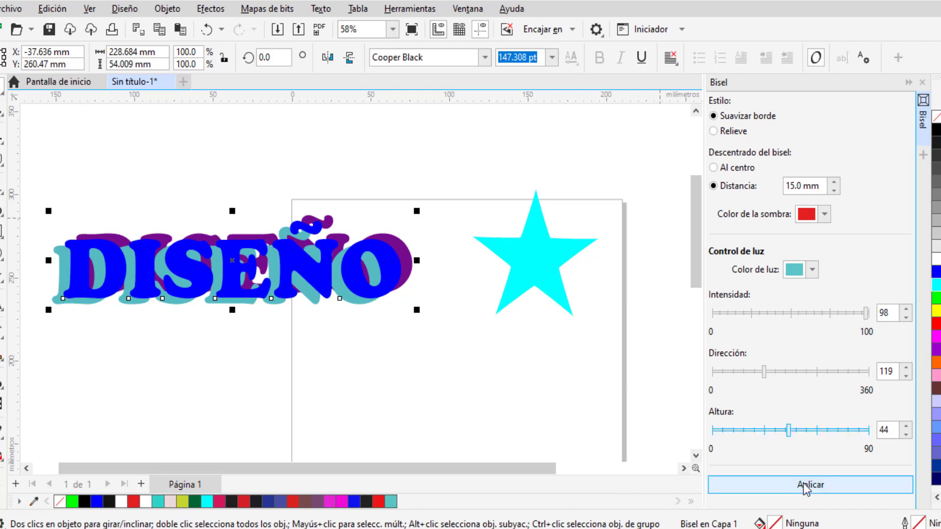
click(804, 484)
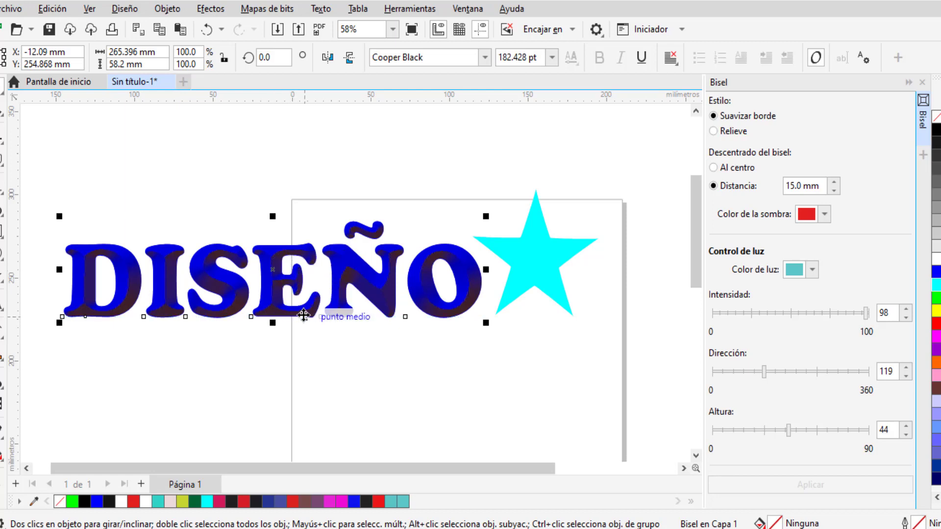
key(ctrl+z)
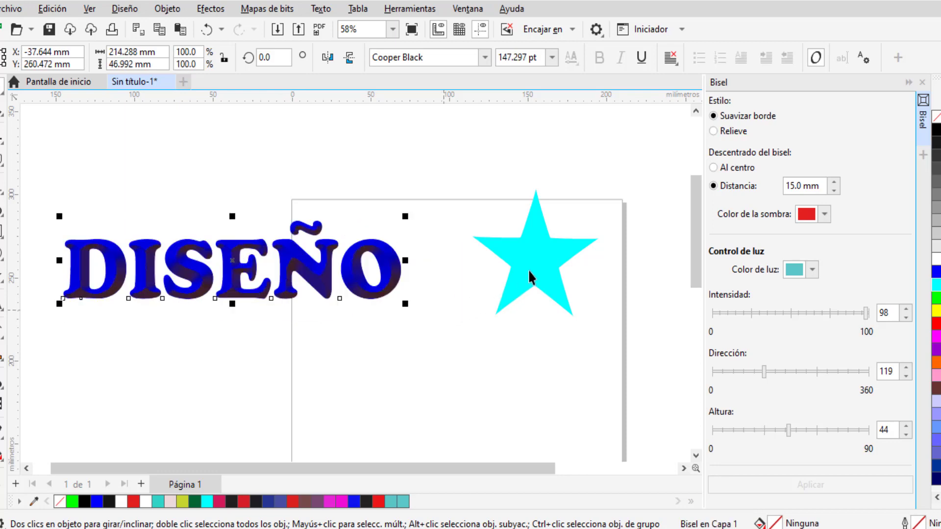
- Apply a Relieve bevel to the cyan star with a distance of 15 mm
click(539, 266)
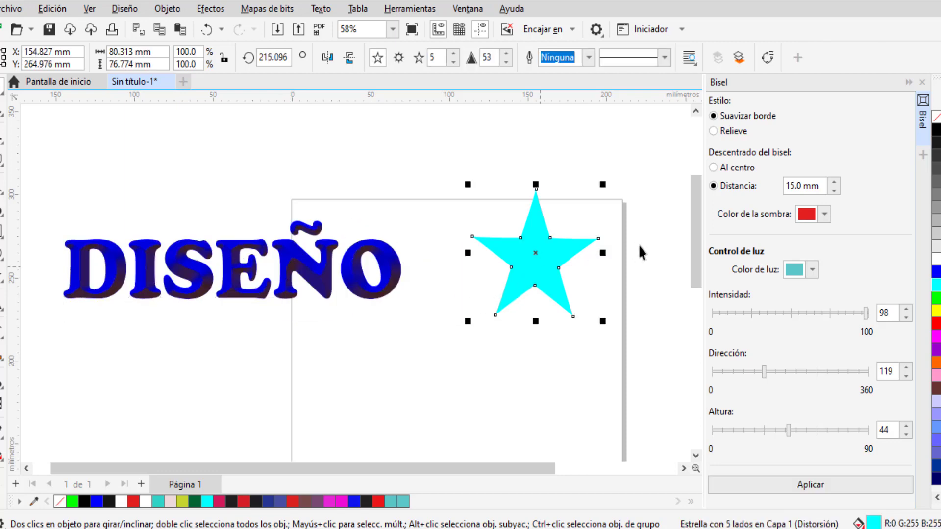
click(726, 132)
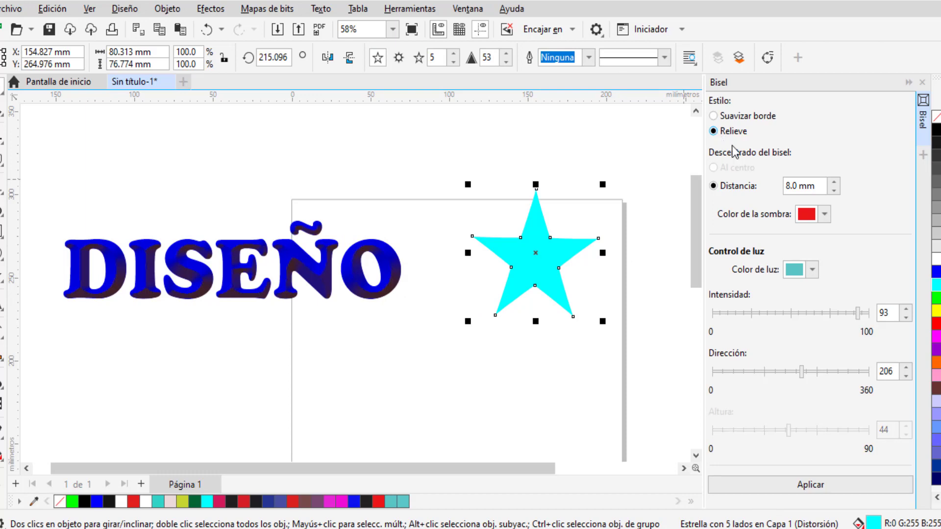
drag(808, 189, 786, 189)
text(15)
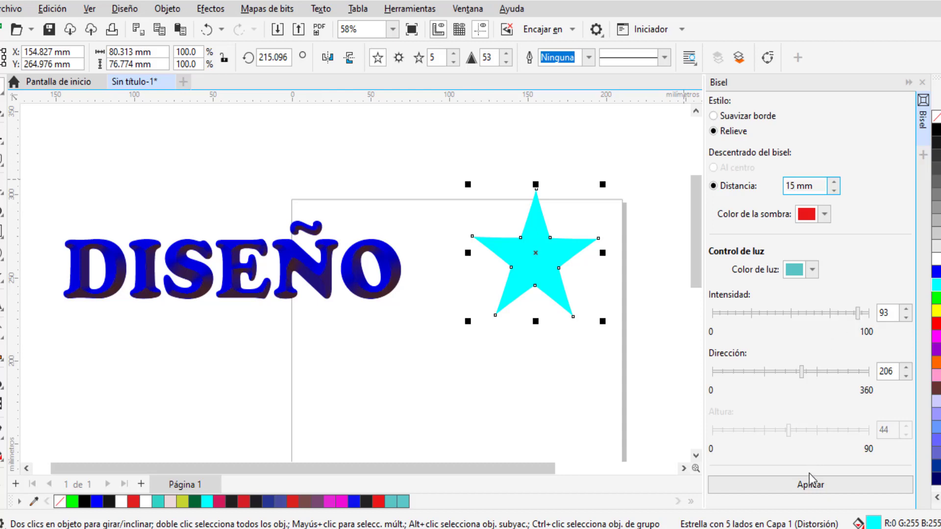
click(813, 486)
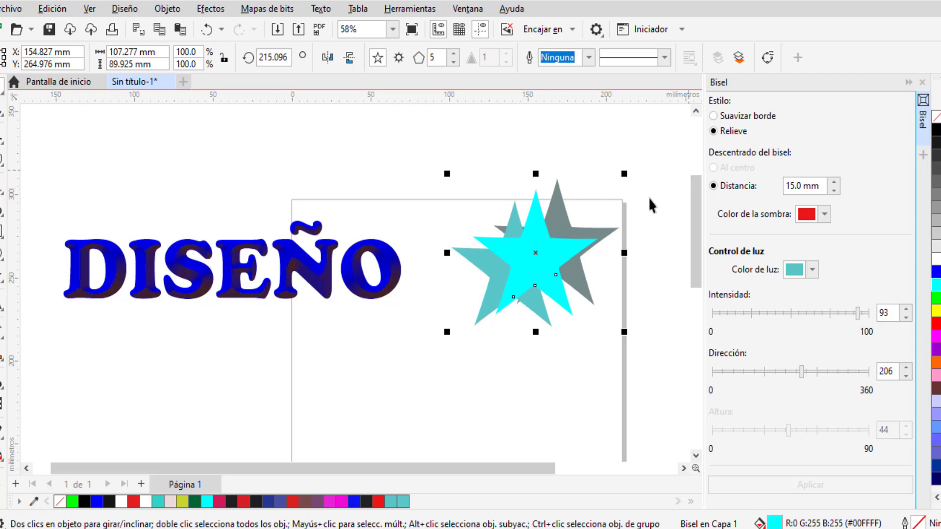
- Apply the Suavizar borde bevel style to the cyan star with direction 175 and height 53
click(713, 116)
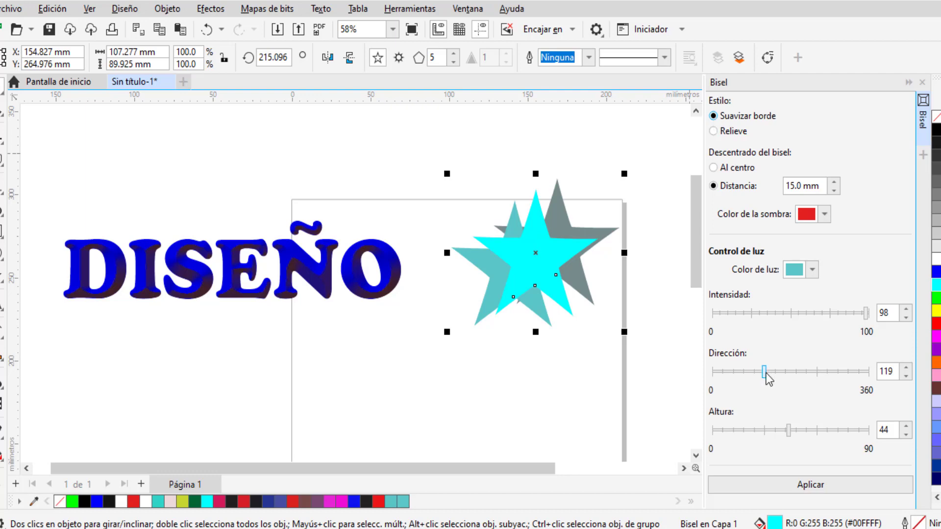
click(788, 375)
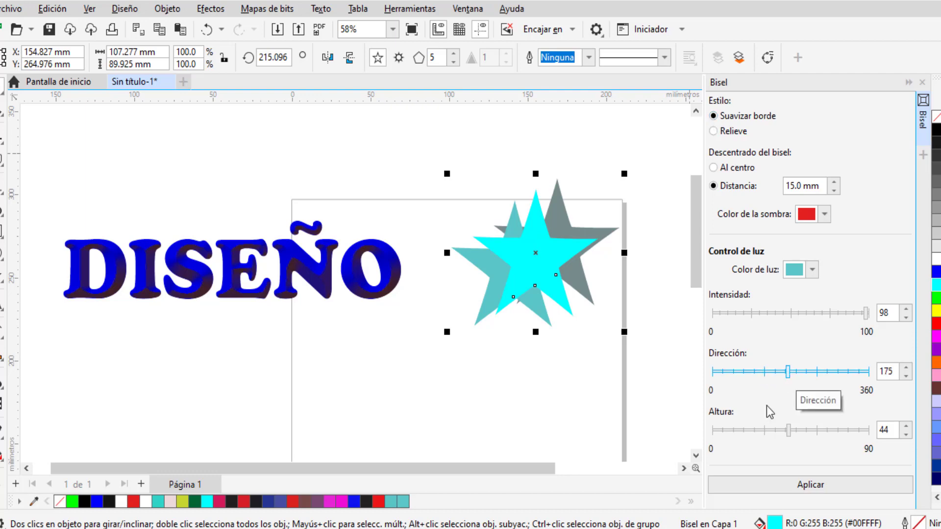
drag(790, 431, 806, 431)
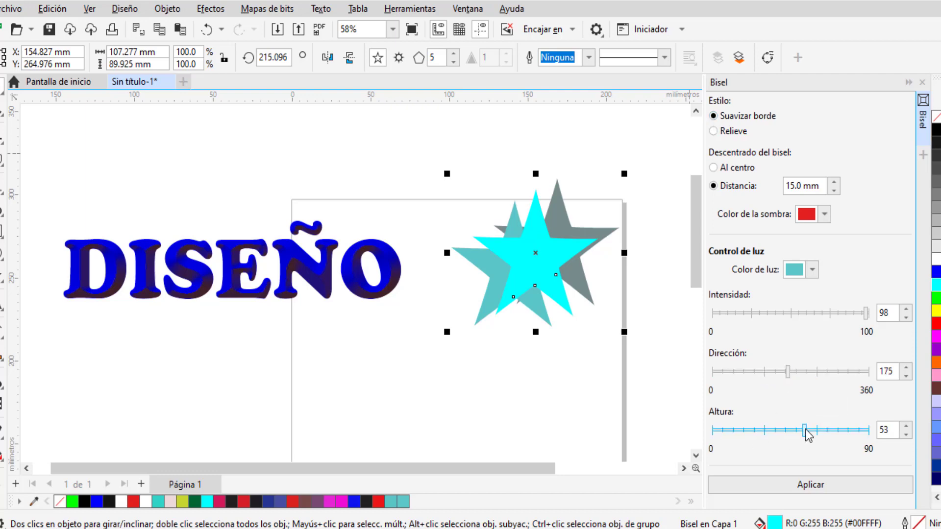
click(812, 484)
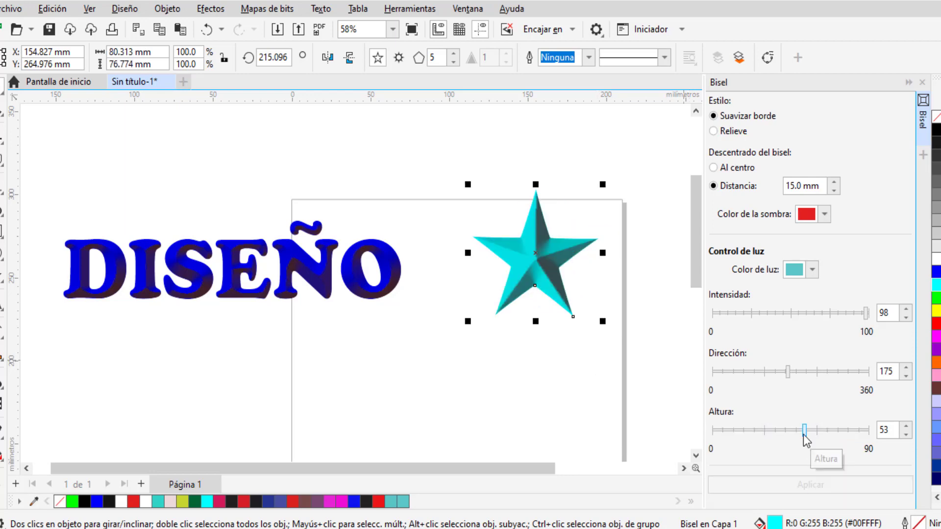
- Lower the star bevel's height to 23 and apply it
drag(804, 432, 747, 432)
click(811, 485)
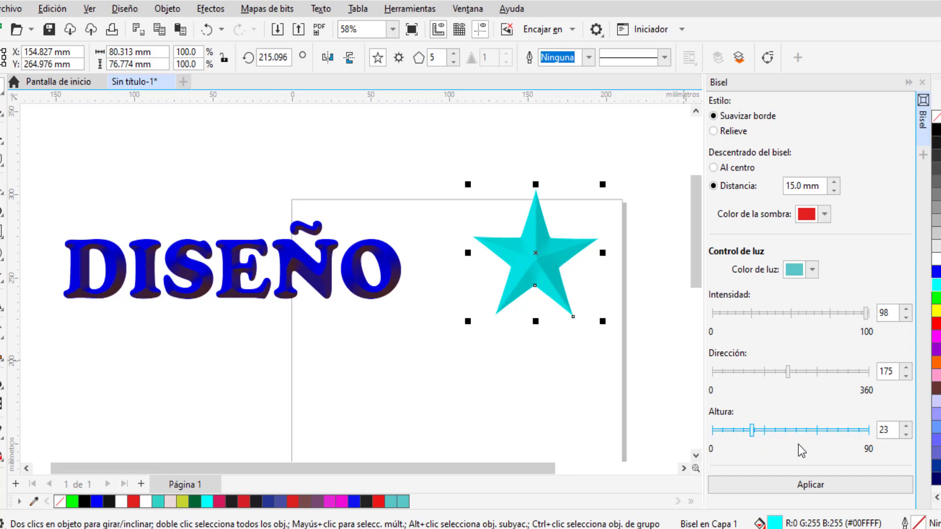
click(811, 486)
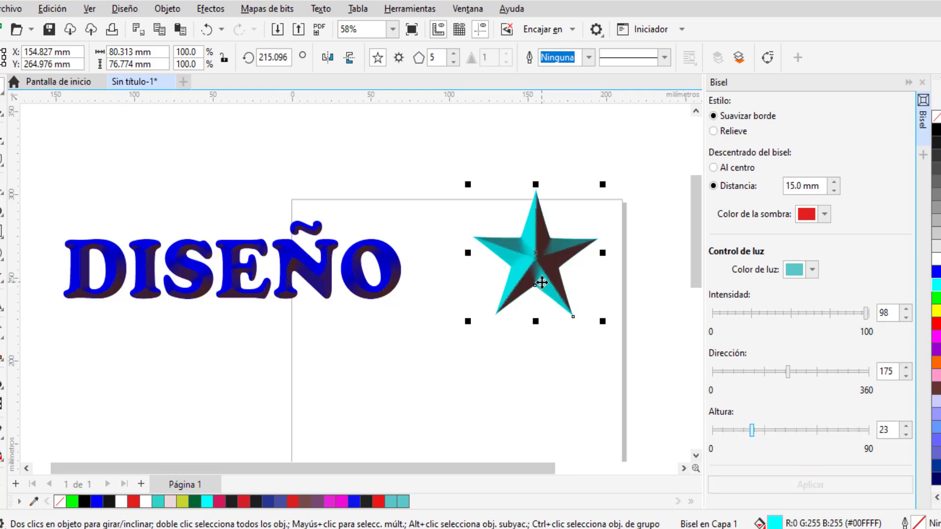
drag(542, 284, 472, 233)
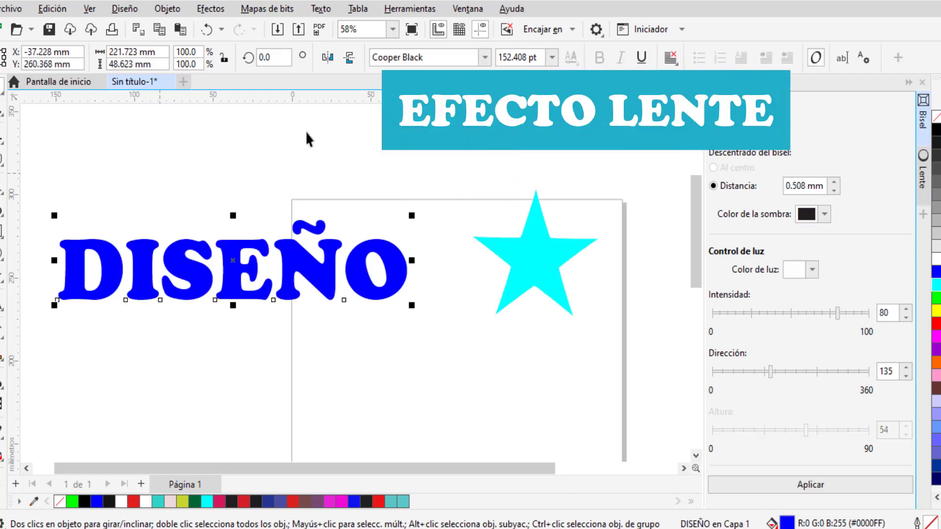
- Apply the Ojo de pez lens effect to the plain cyan star and give it a 0.5 pt outline
click(215, 9)
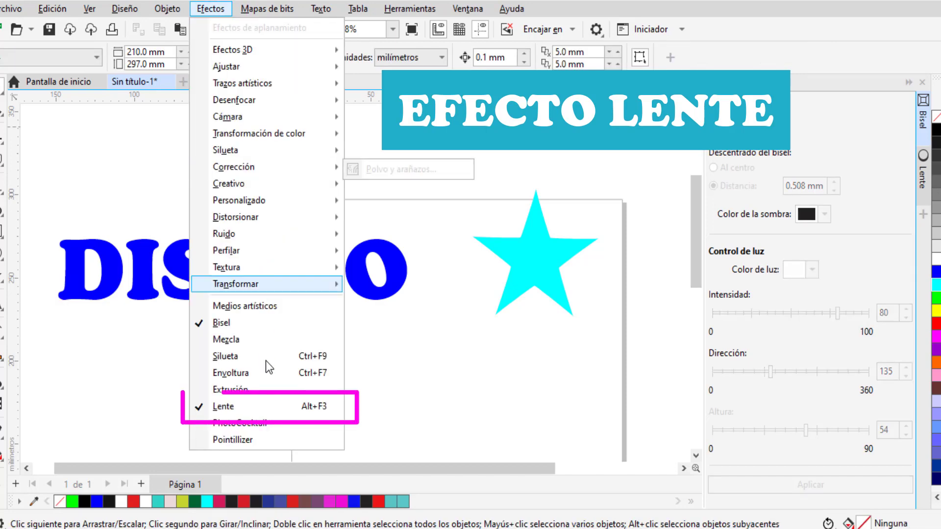
click(242, 406)
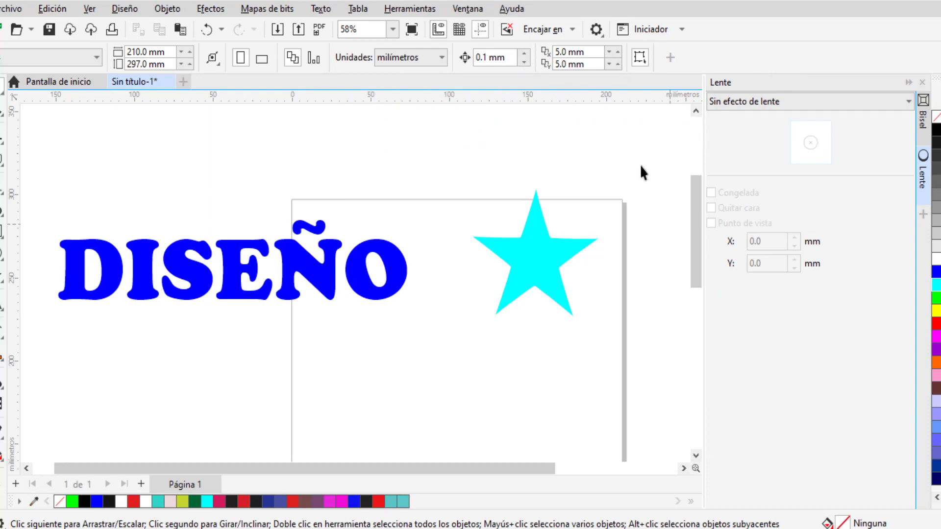
click(552, 257)
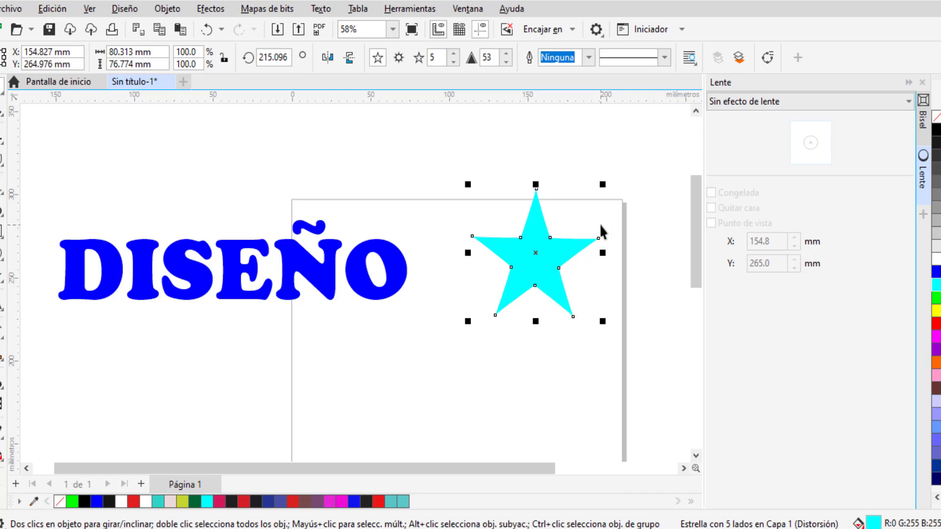
click(776, 103)
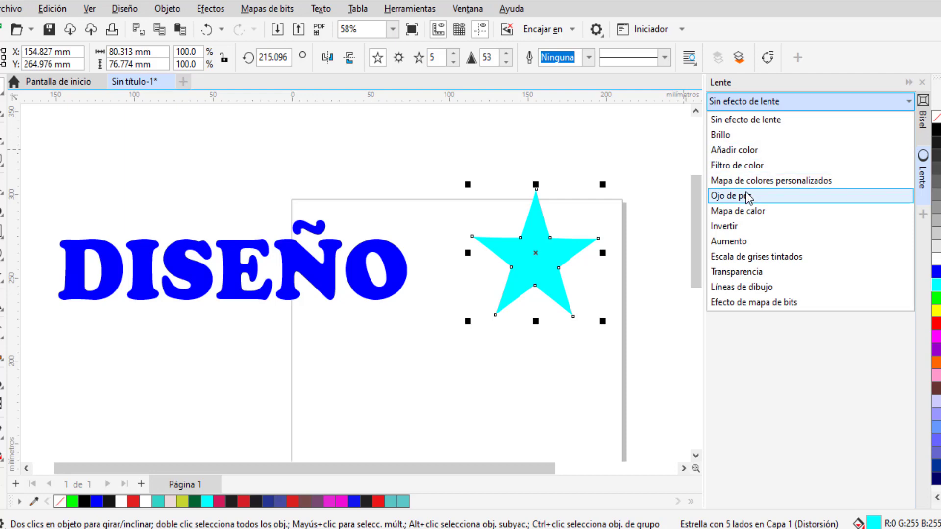
click(747, 196)
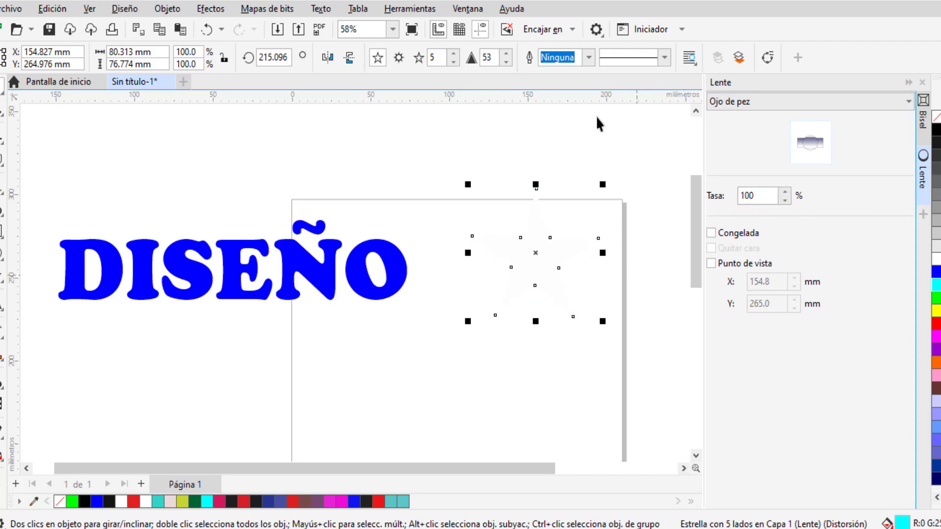
click(588, 57)
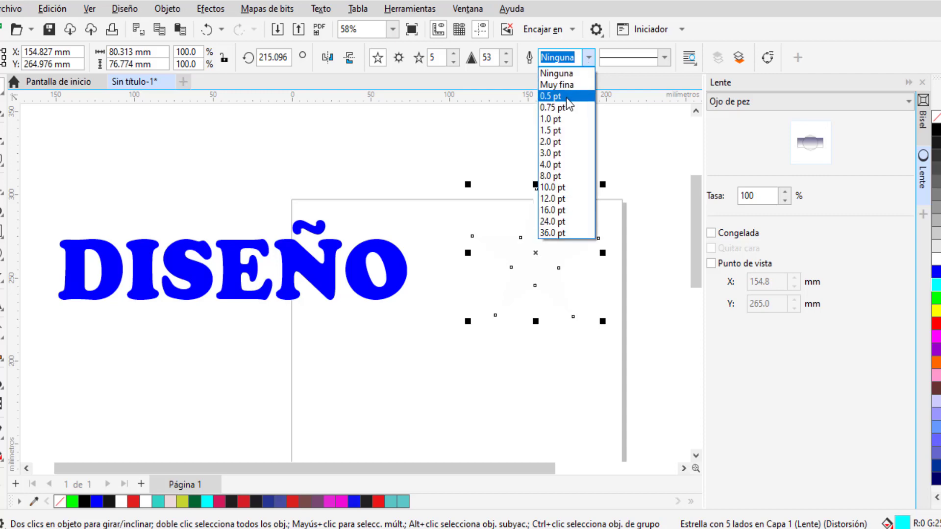
click(559, 96)
- Set the fisheye lens rate to 120% and move the star over the middle letters of DISEÑO
click(738, 196)
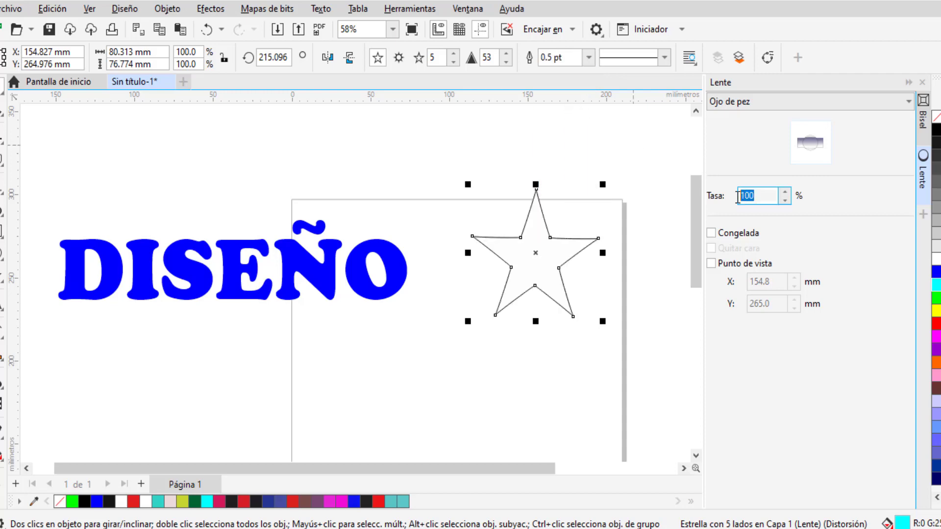
text(120)
key(Return)
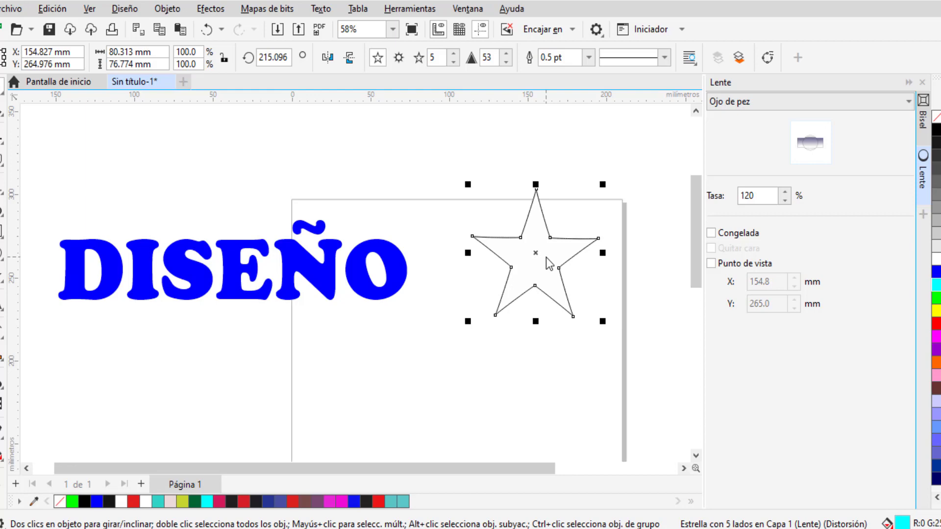
drag(544, 254, 251, 263)
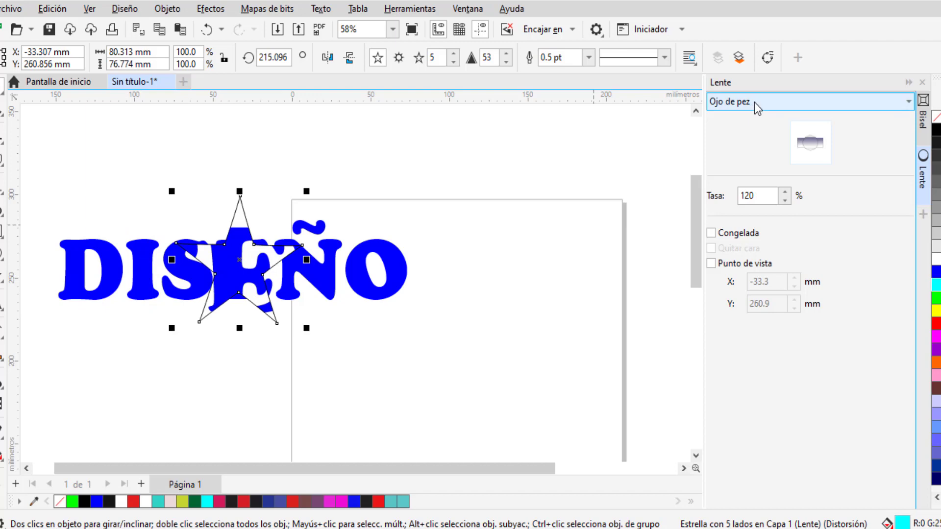
- Switch the star's lens to Mapa de calor, try palette rotations of 5% and 10%, and set the rotation back to 0%
click(824, 104)
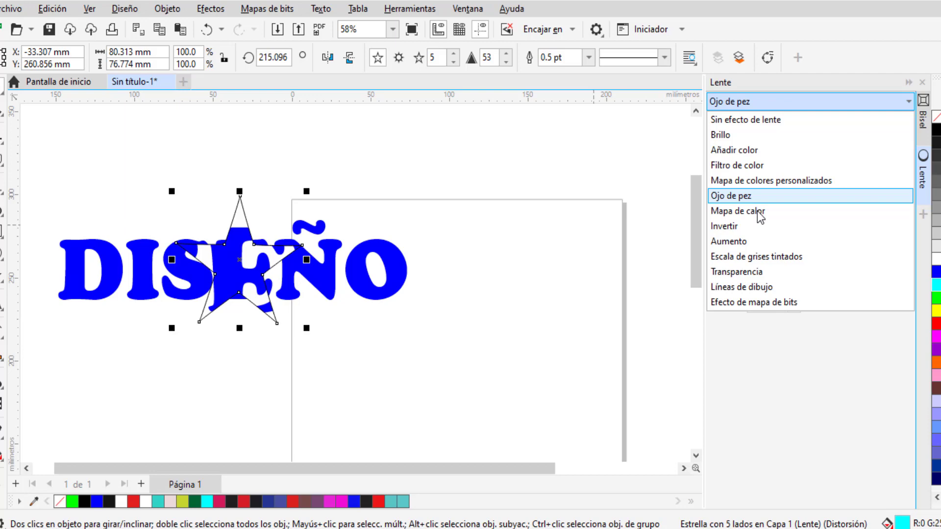
click(745, 215)
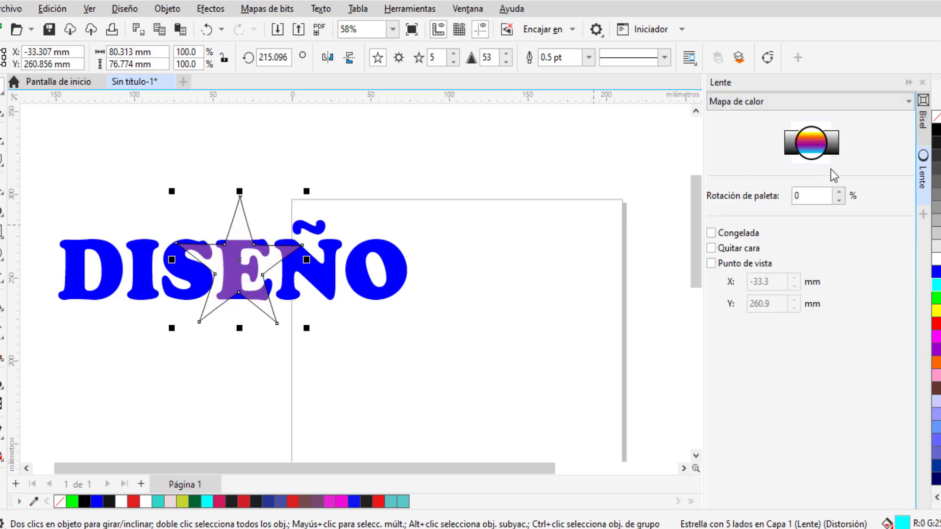
click(839, 193)
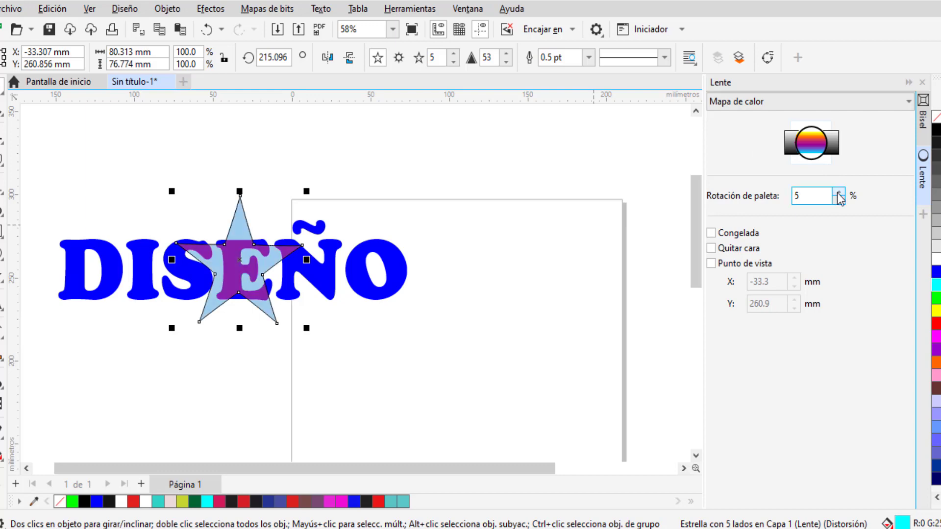
click(838, 193)
click(839, 192)
click(839, 201)
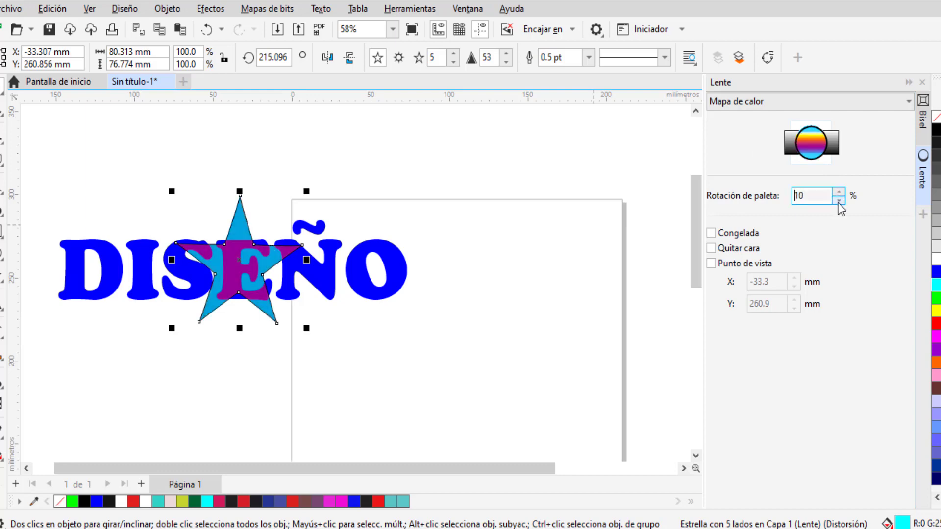
click(839, 201)
click(839, 201)
- Shift the star slightly across the letter E of the text and undo the last change
click(240, 263)
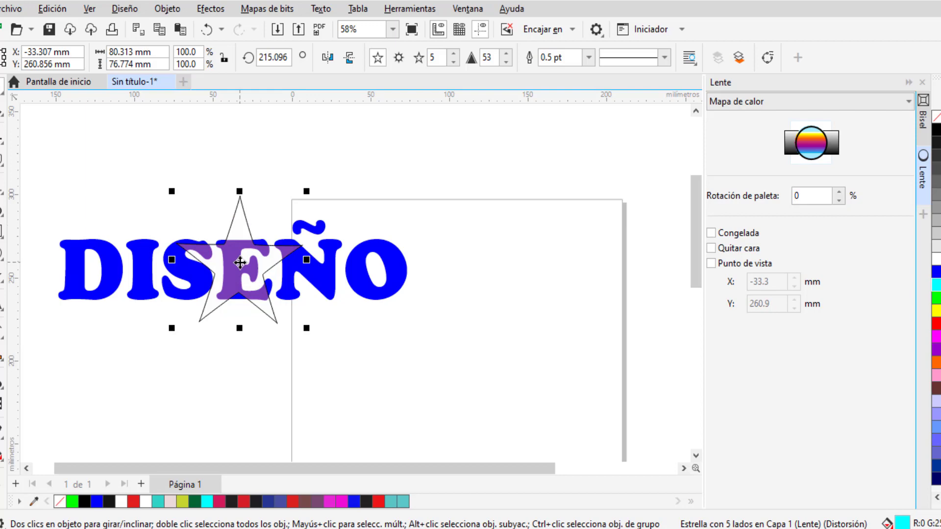
mouse_move(239, 263)
mouse_down()
mouse_move(302, 263)
mouse_move(251, 263)
mouse_up()
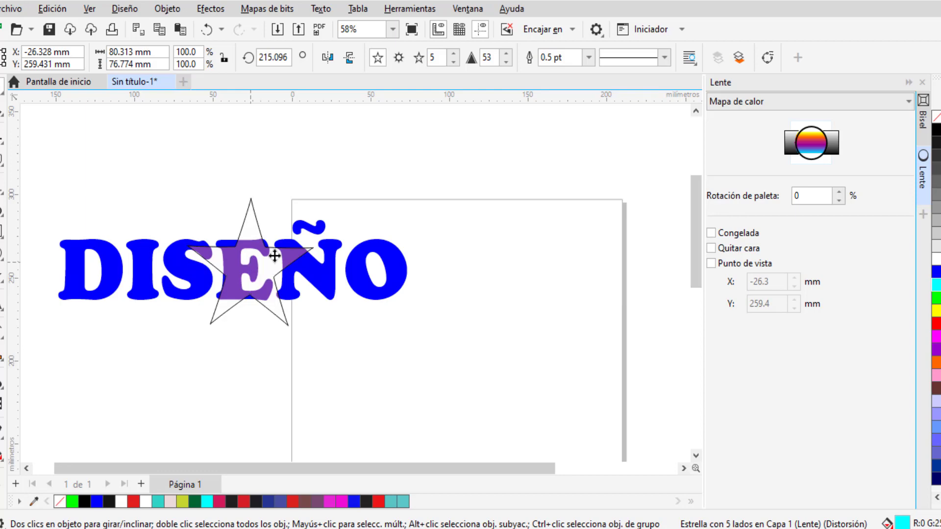
key(ctrl+z)
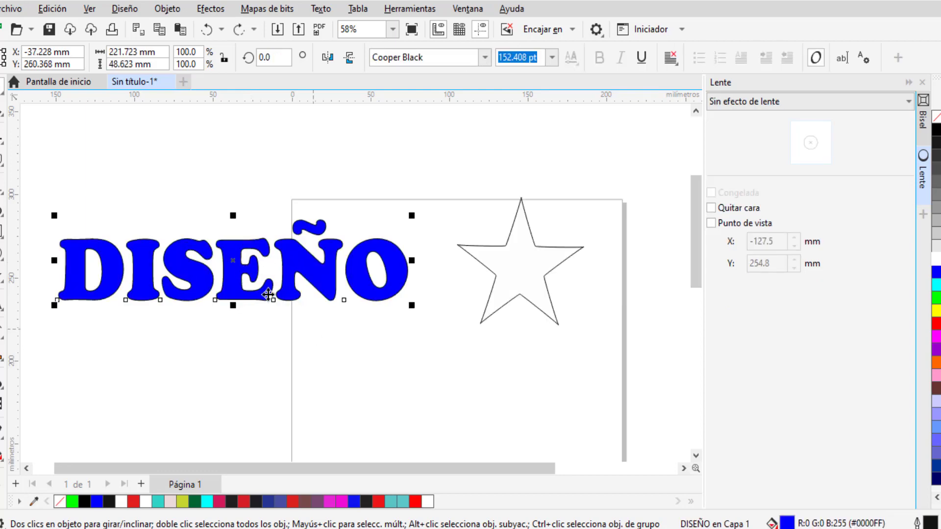
- Break the DISEÑO text apart into separate letters and fill the D, I, Ñ and O with red
key(ctrl+k)
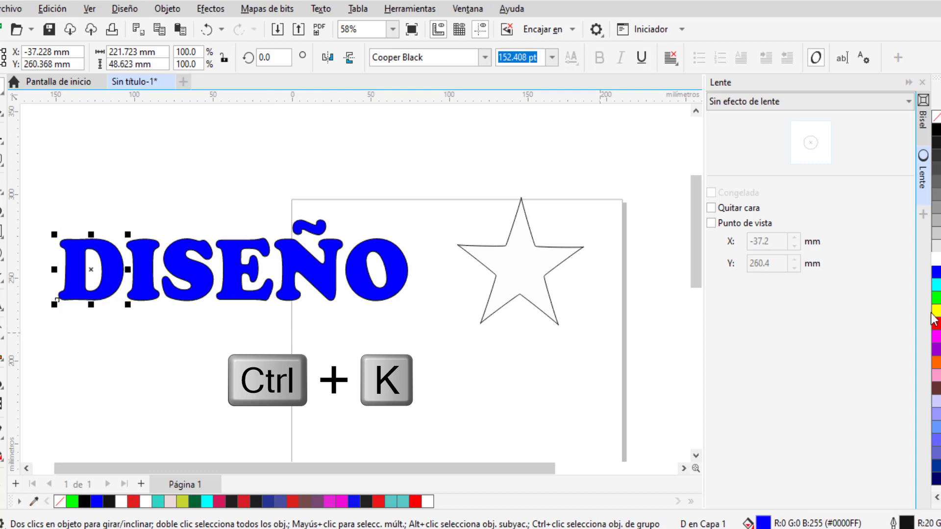
click(937, 328)
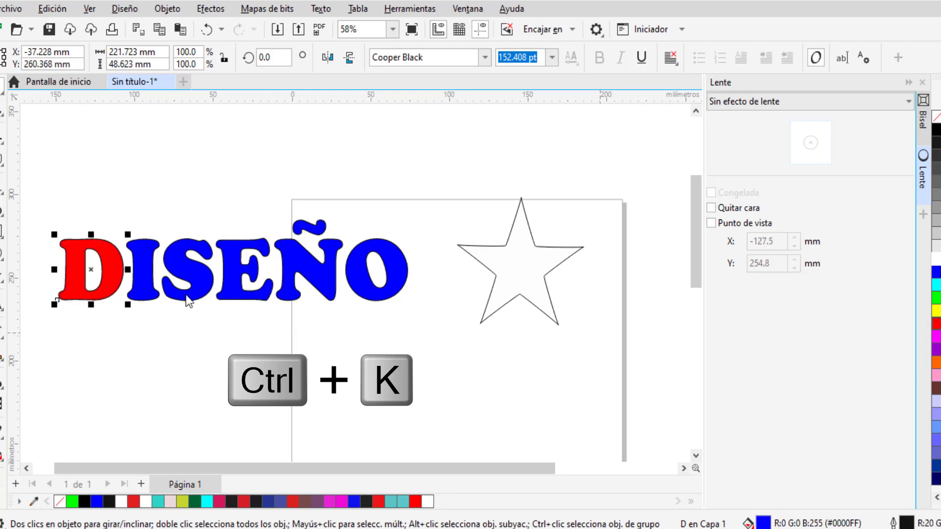
click(147, 289)
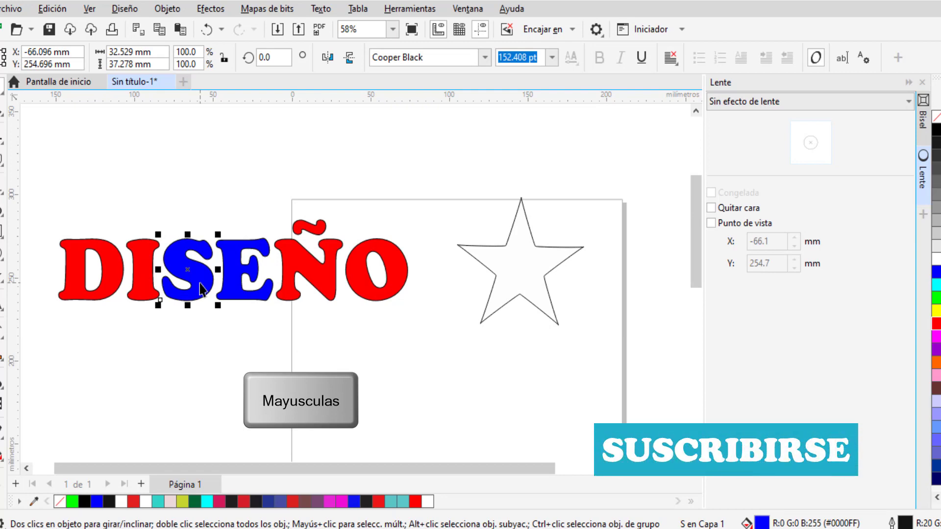
- Fill the letters S and E with white and move them about 33 mm down, below the other letters
shift+click(238, 293)
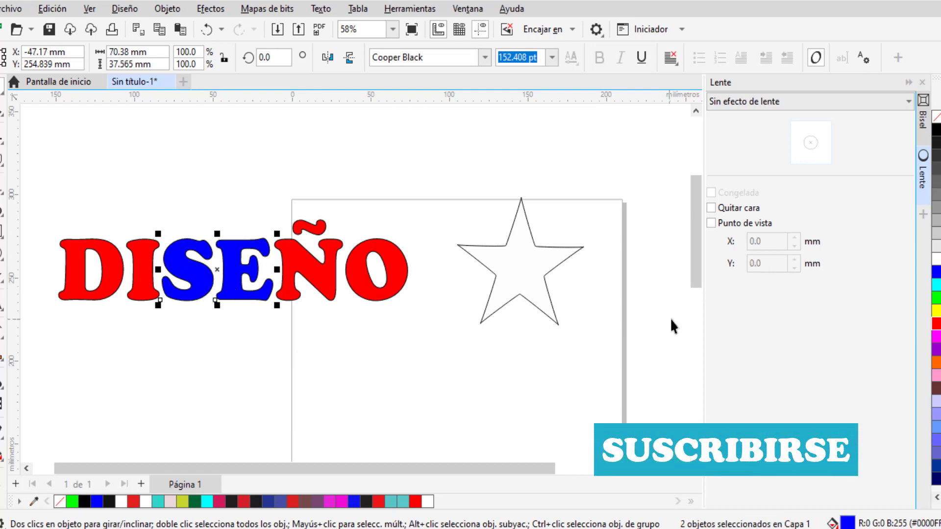
click(936, 259)
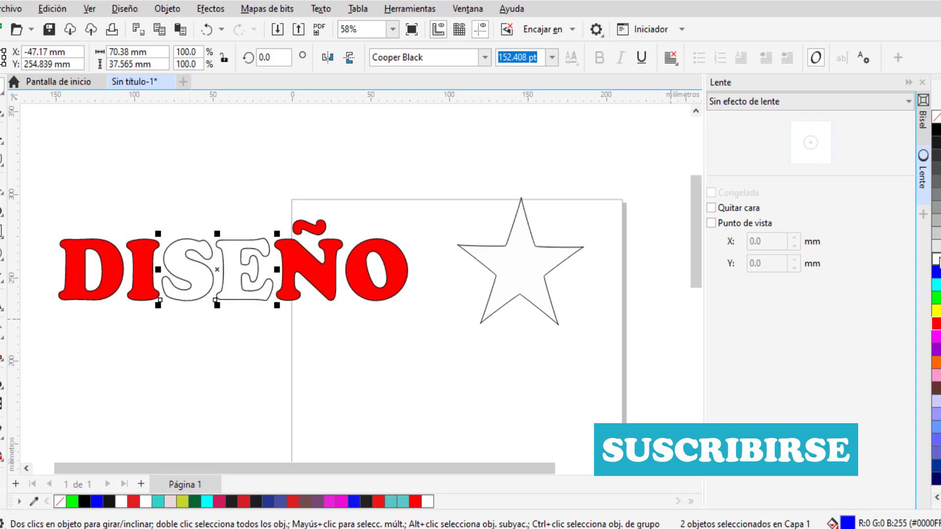
drag(184, 234, 186, 290)
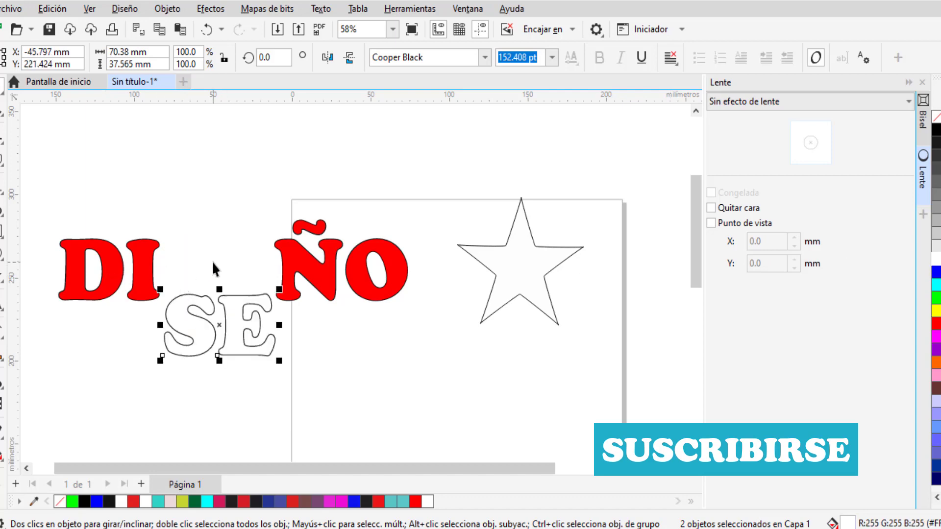
click(326, 316)
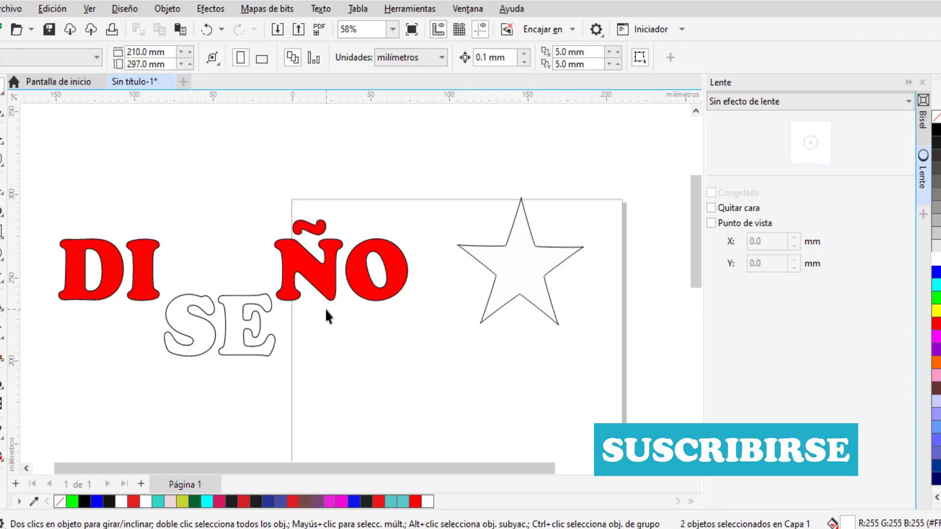